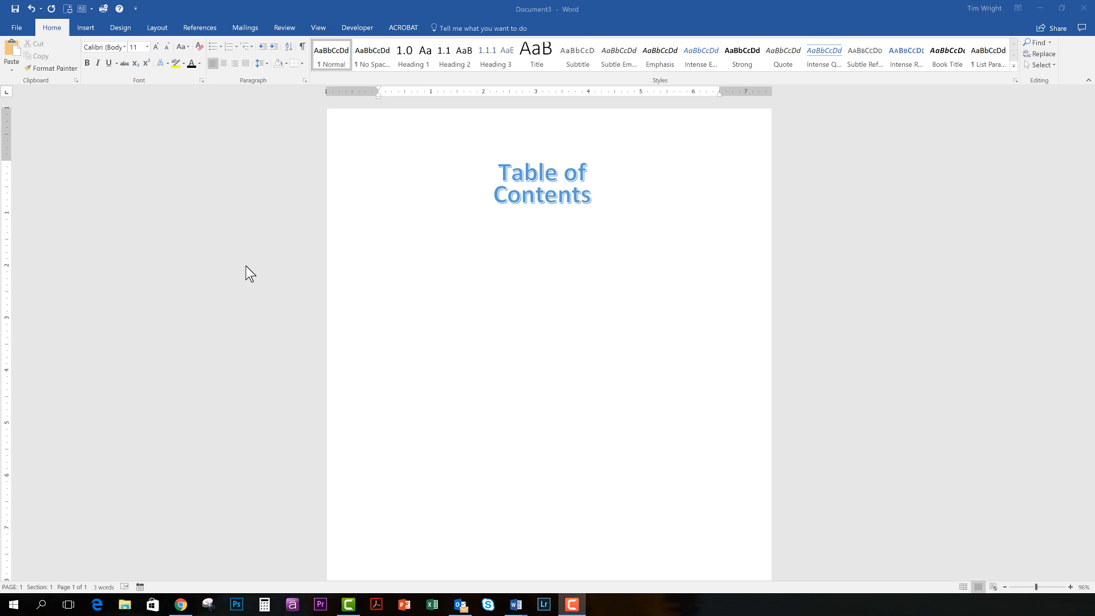
Create a new blank document and enter the title text "My New Report" on its first line
click(17, 29)
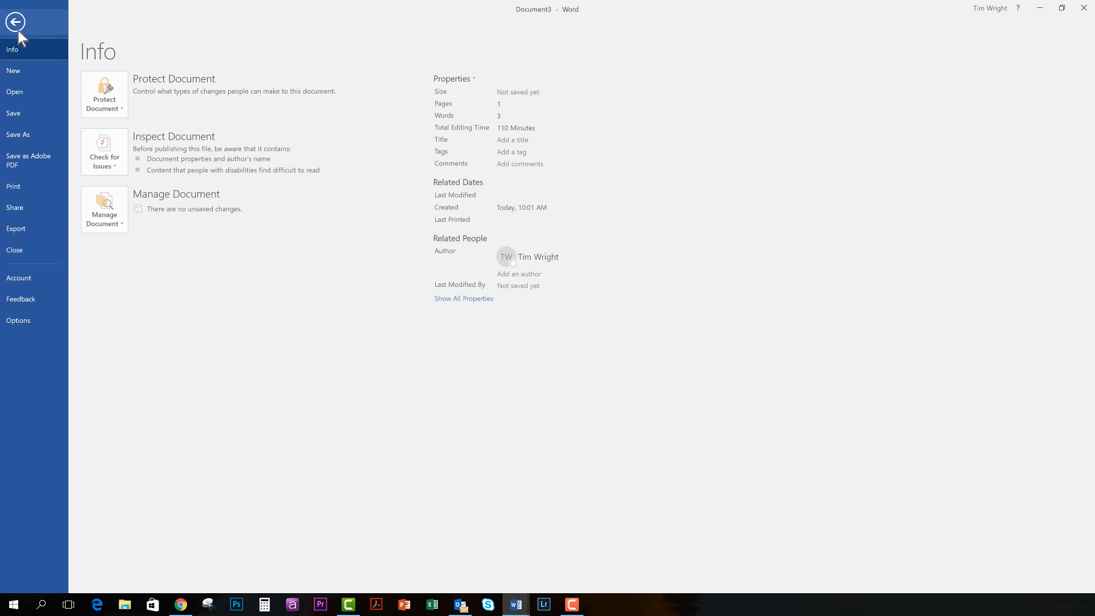
click(20, 73)
click(122, 176)
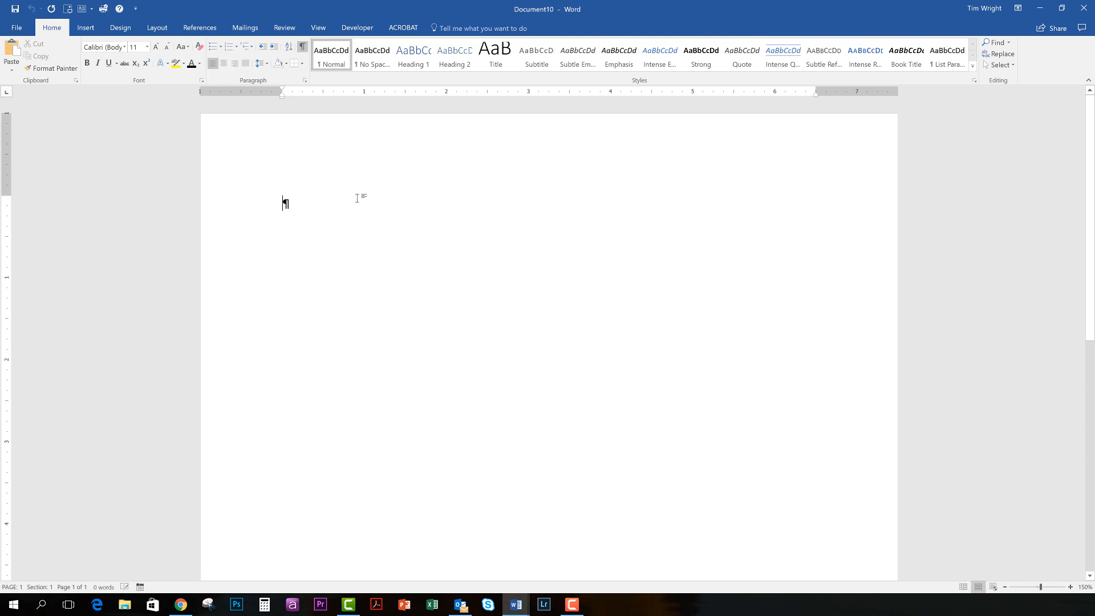
text(My)
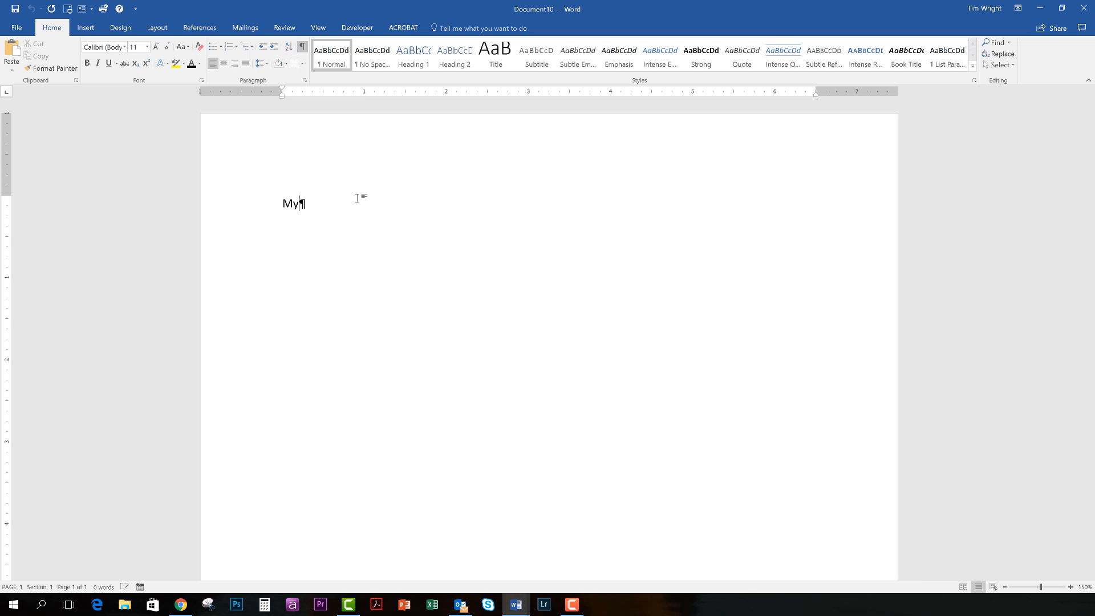
text( New Report)
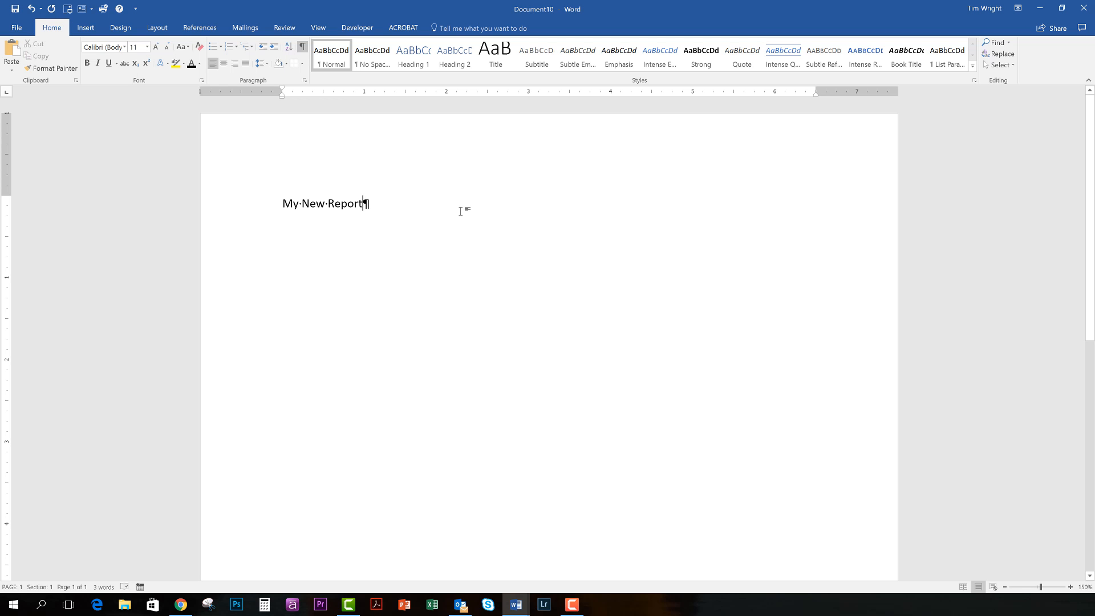
Apply the Title style to the "My New Report" line and center it
click(317, 204)
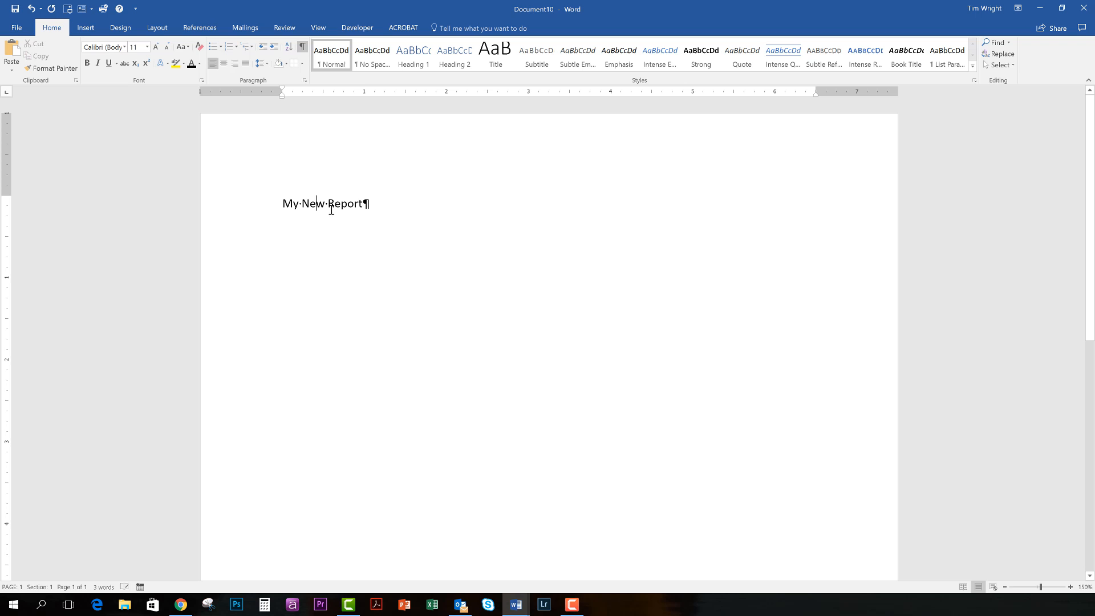
click(500, 55)
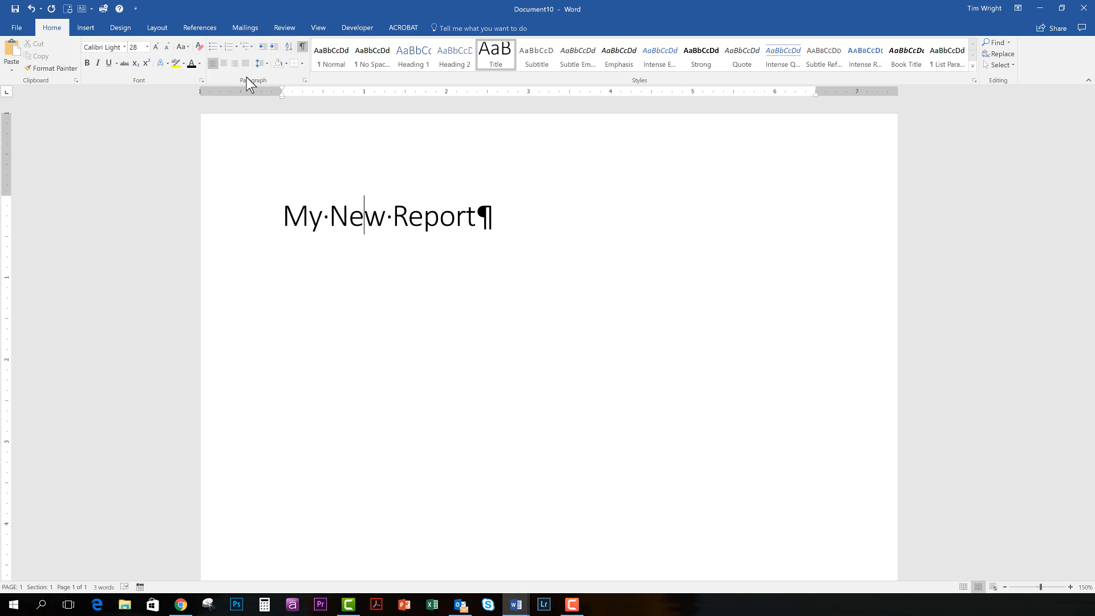
click(225, 63)
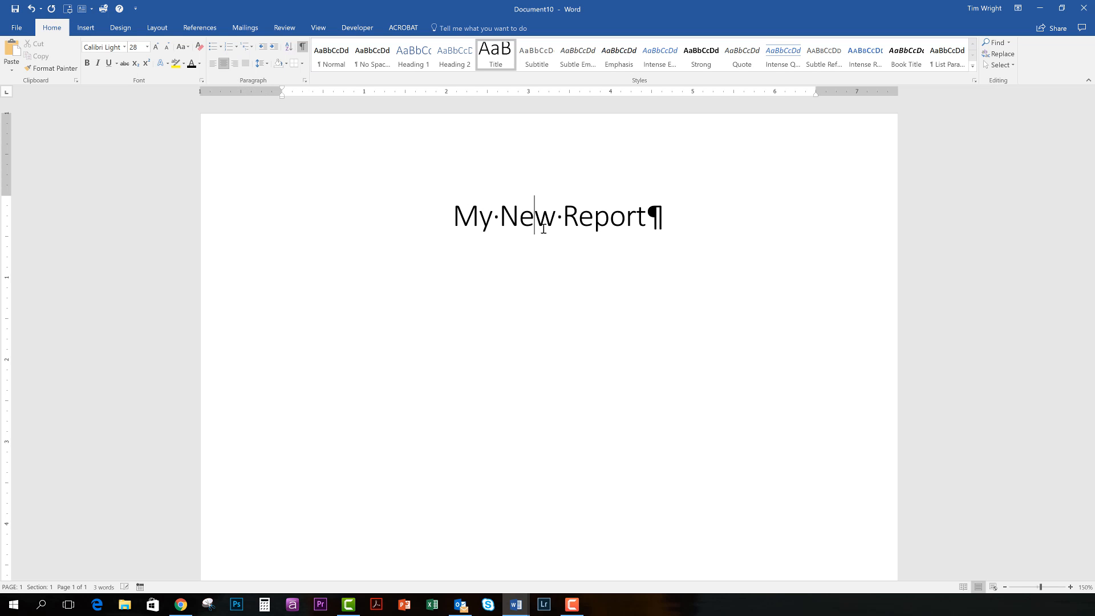
Add two empty paragraphs below the title and insert a page break at the second one
click(656, 222)
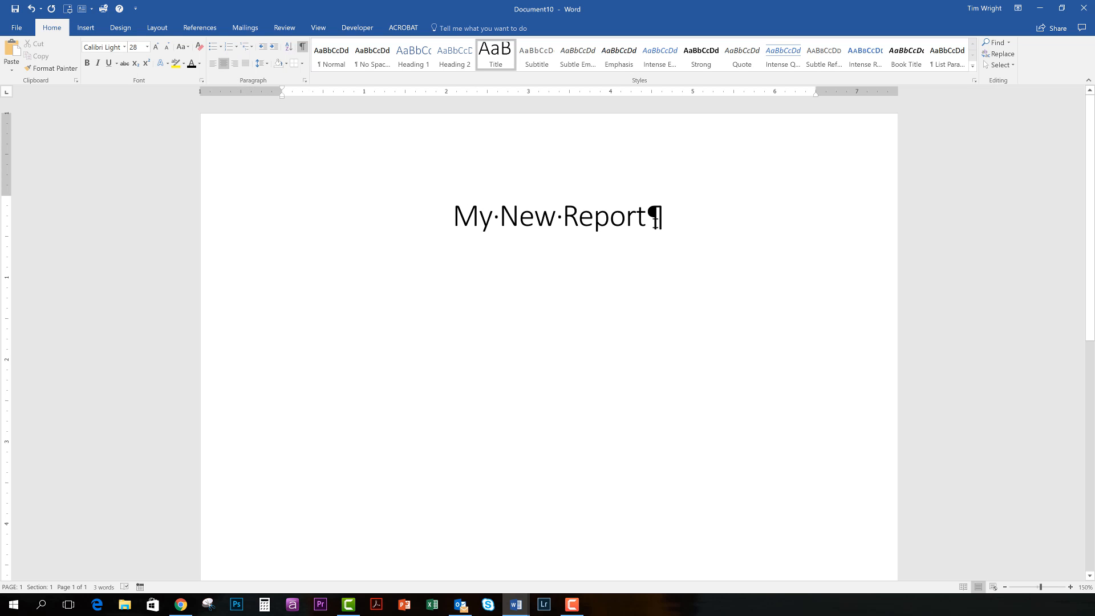
key(Return)
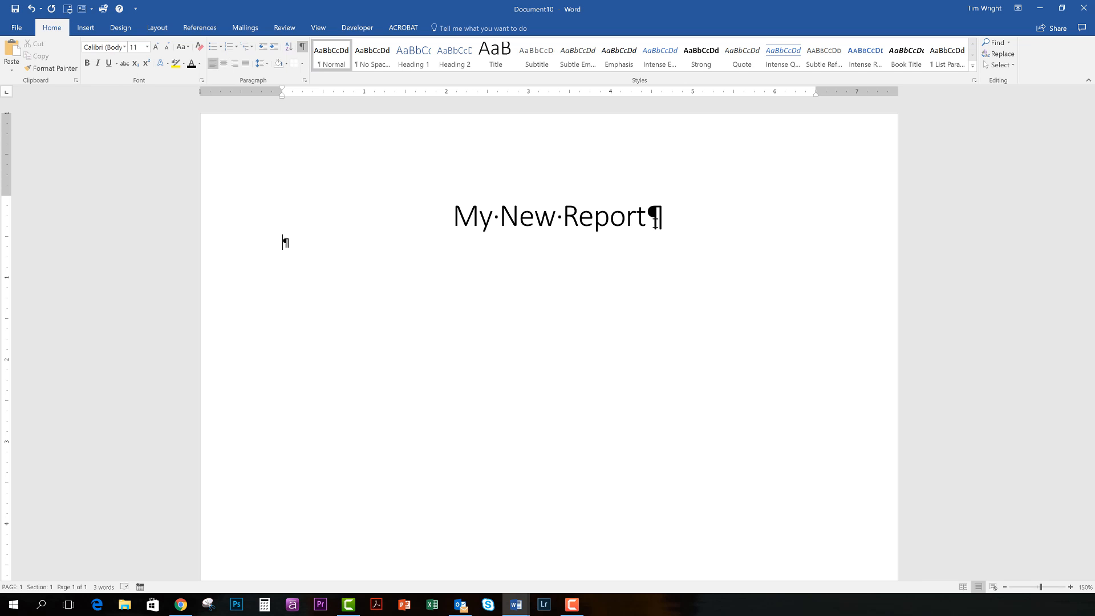
key(Return)
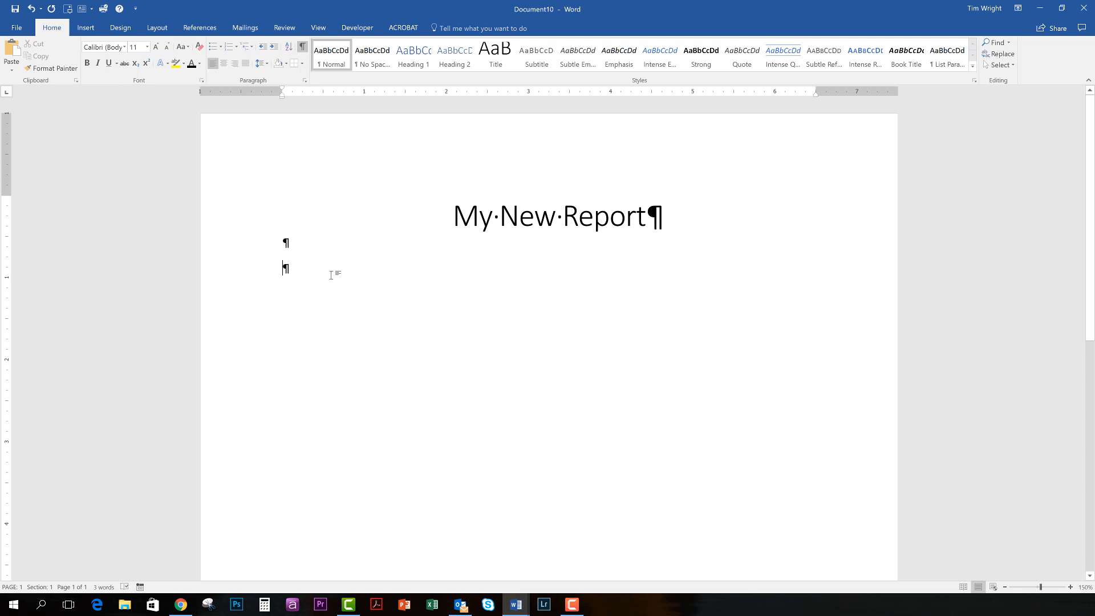
click(158, 29)
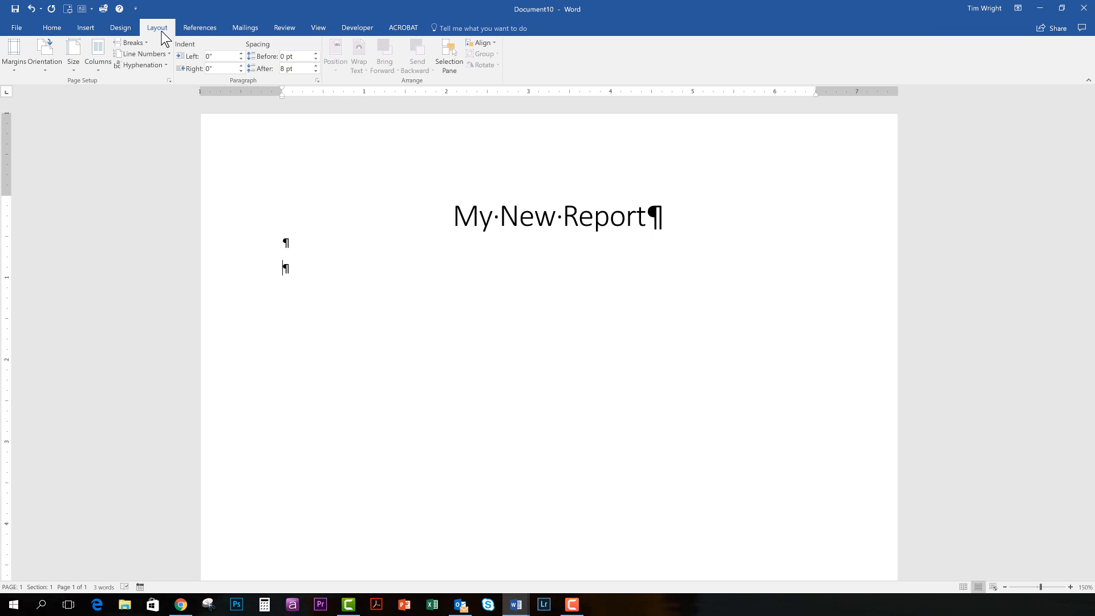
click(142, 43)
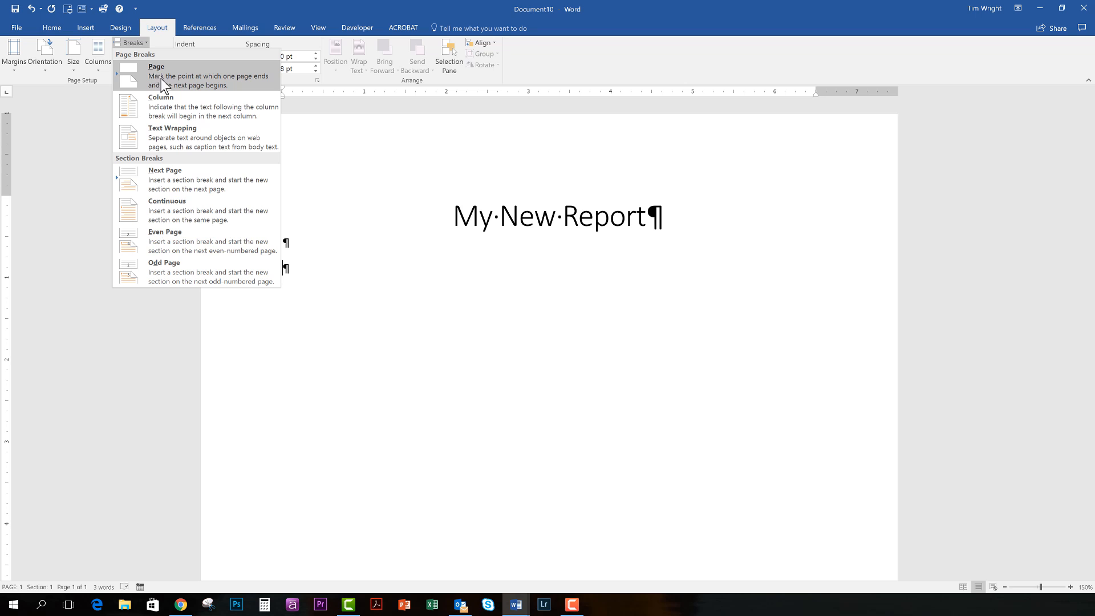
click(290, 268)
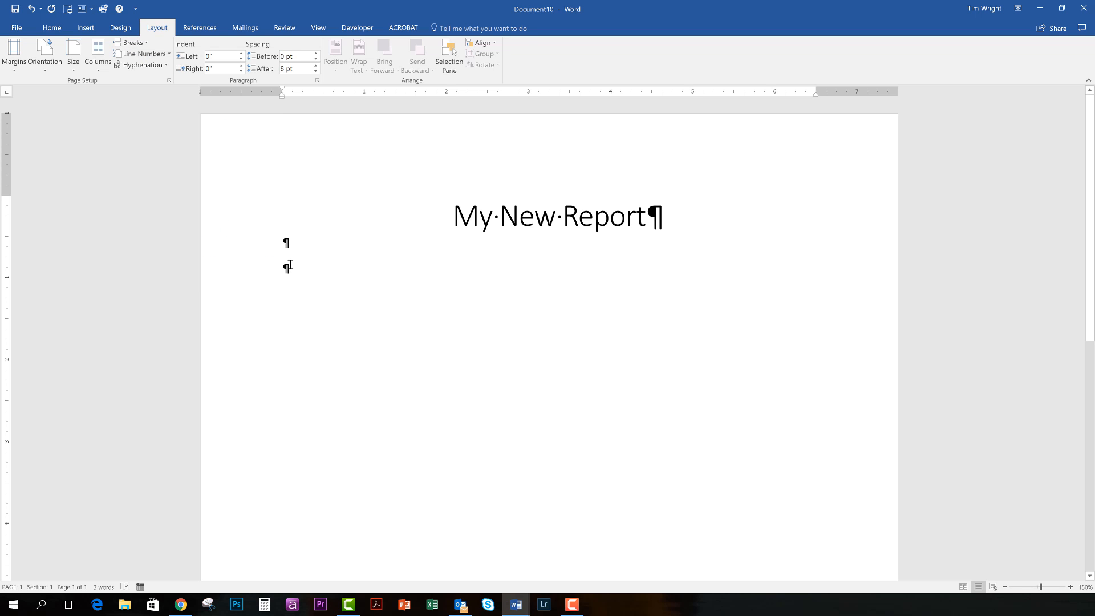
key(ctrl+Return)
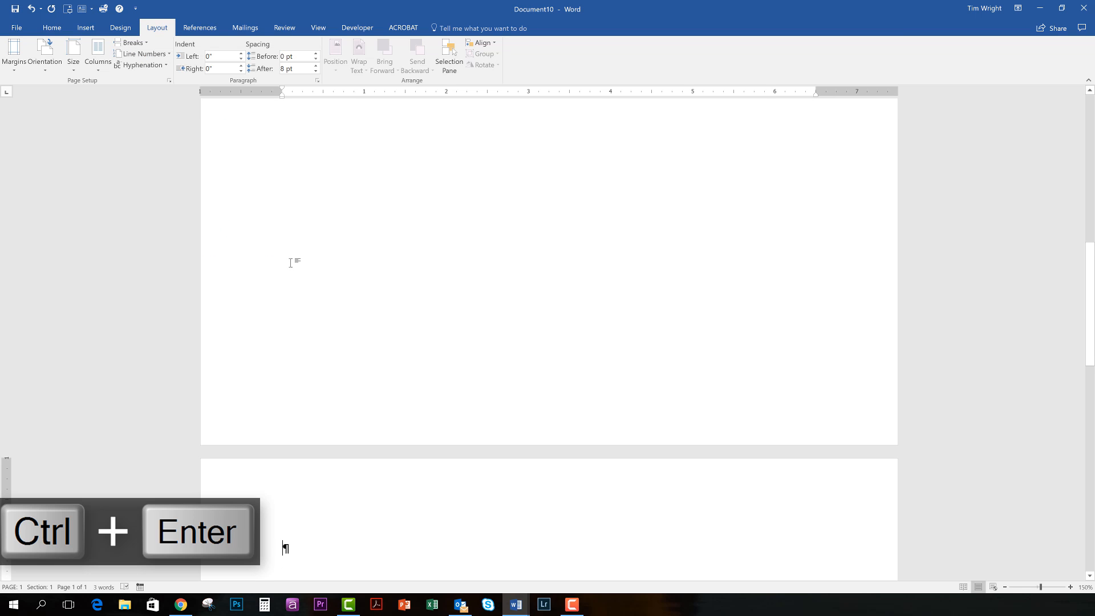
Fill the second page onward with placeholder text of 30 paragraphs with five sentences each, using =rand(30,5)
scroll(316, 274, up, 15)
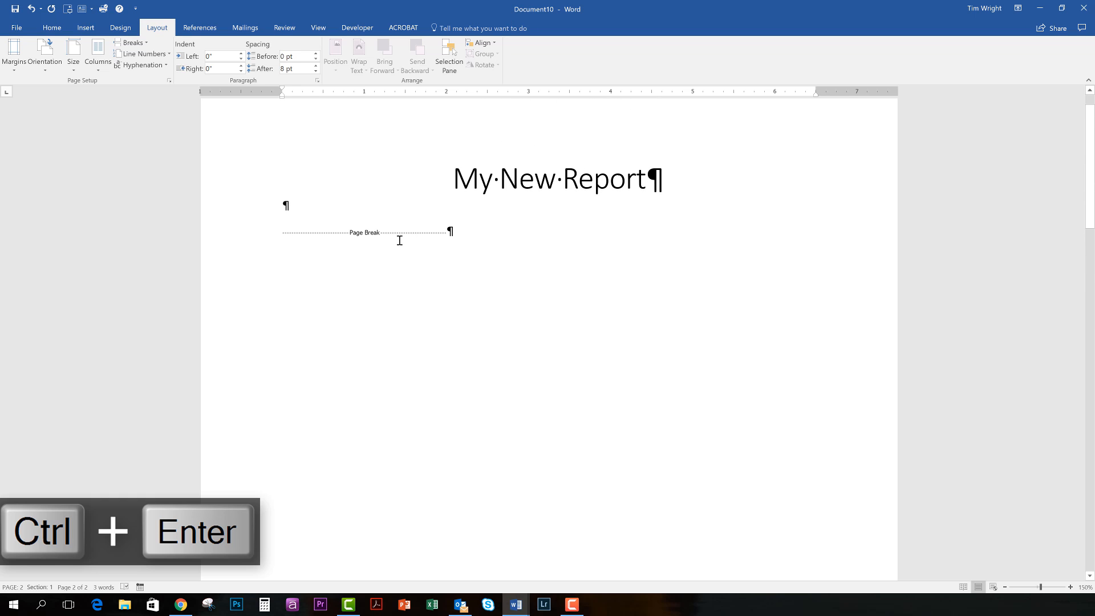
scroll(358, 355, down, 15)
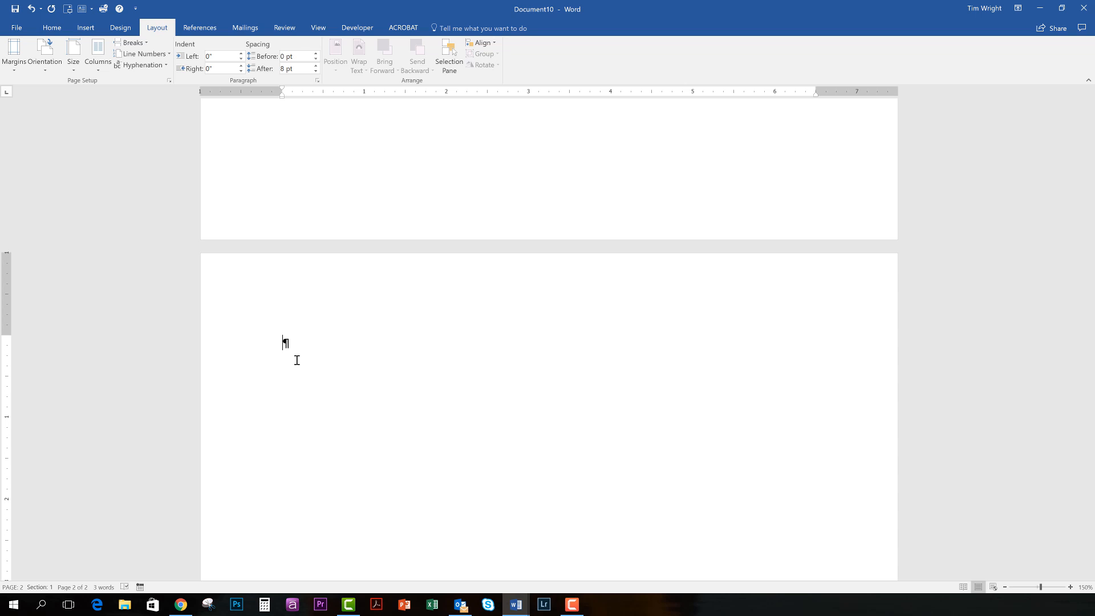
text(=rand(30,5))
key(Return)
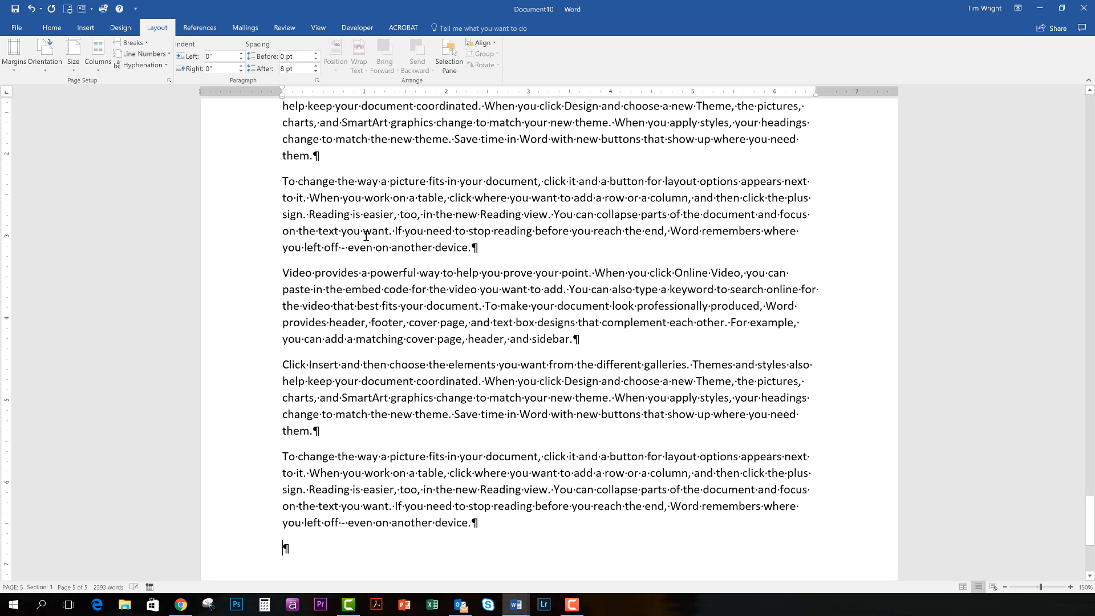
Look through the document by jumping between its start and end and moving down paragraph by paragraph, finishing at the start
scroll(365, 236, up, 4)
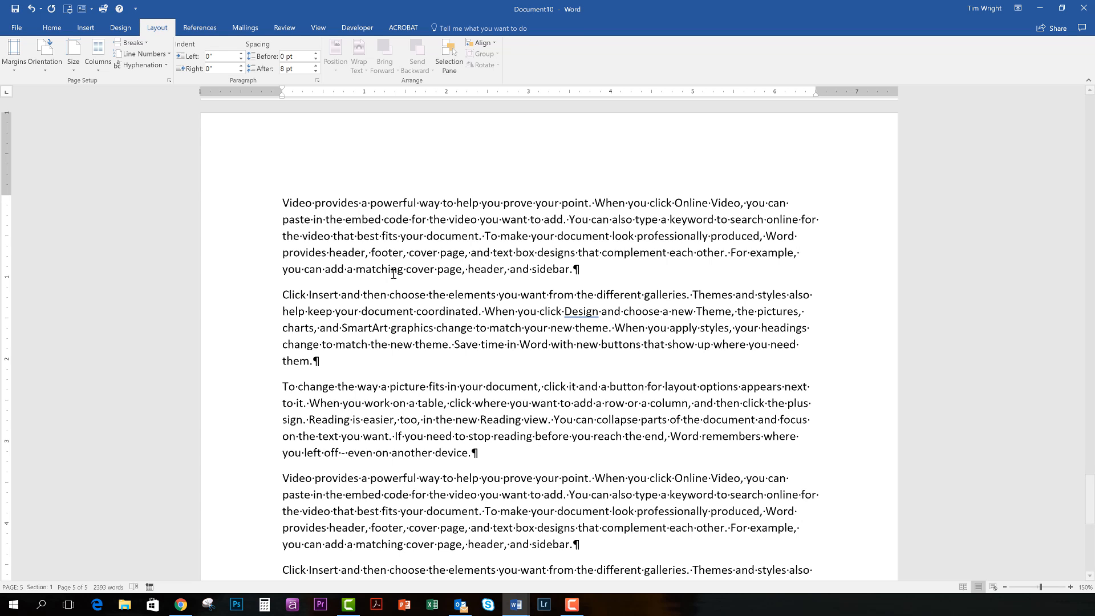
key(ctrl+Home)
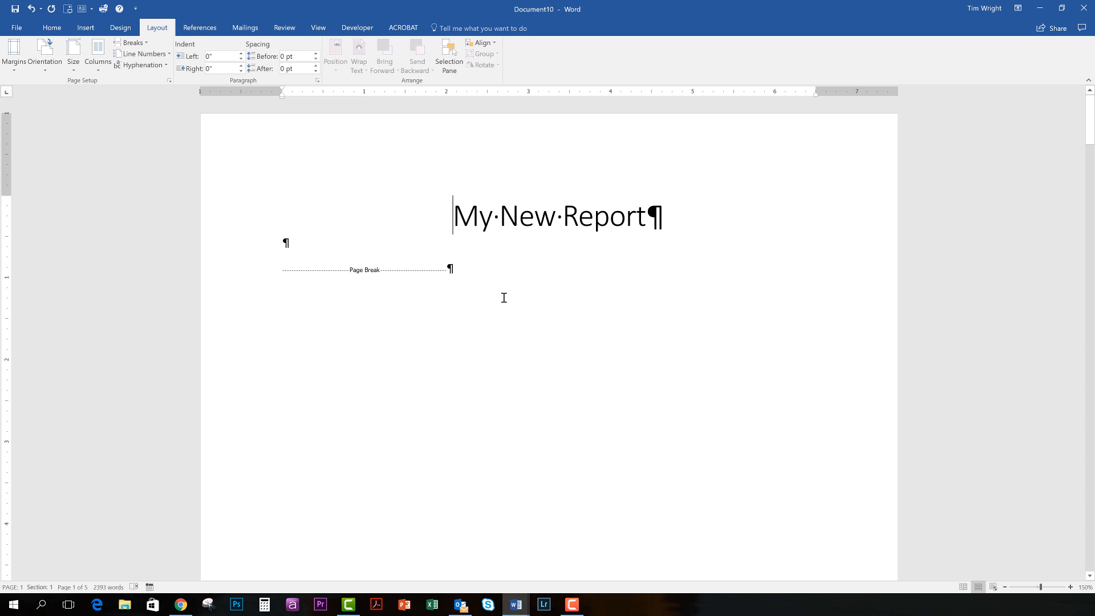
key(ctrl+End)
key(ctrl+Home)
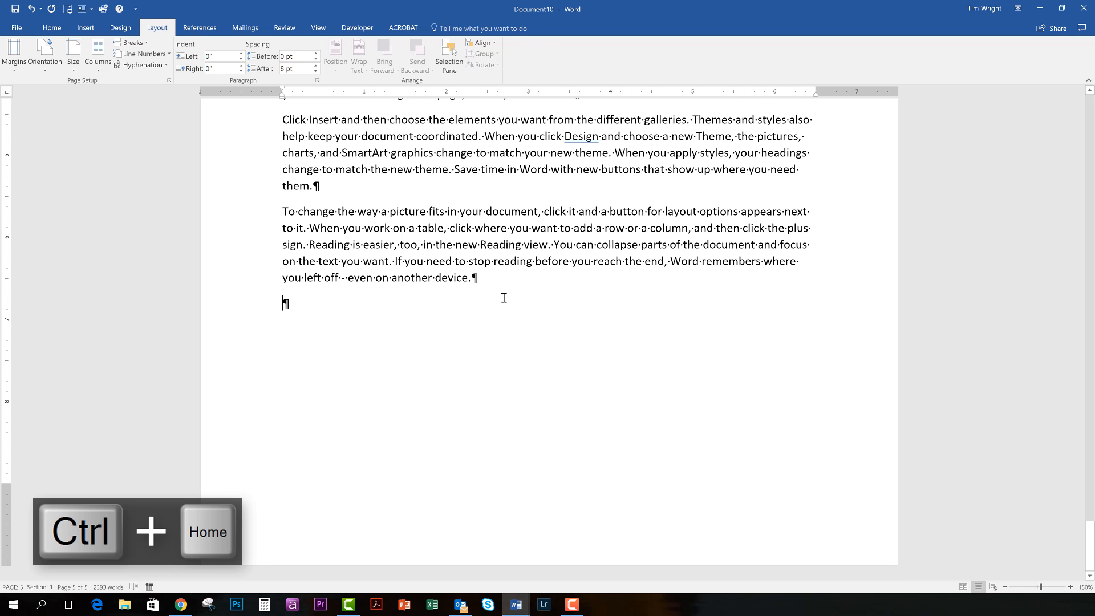
key(ctrl+Down)
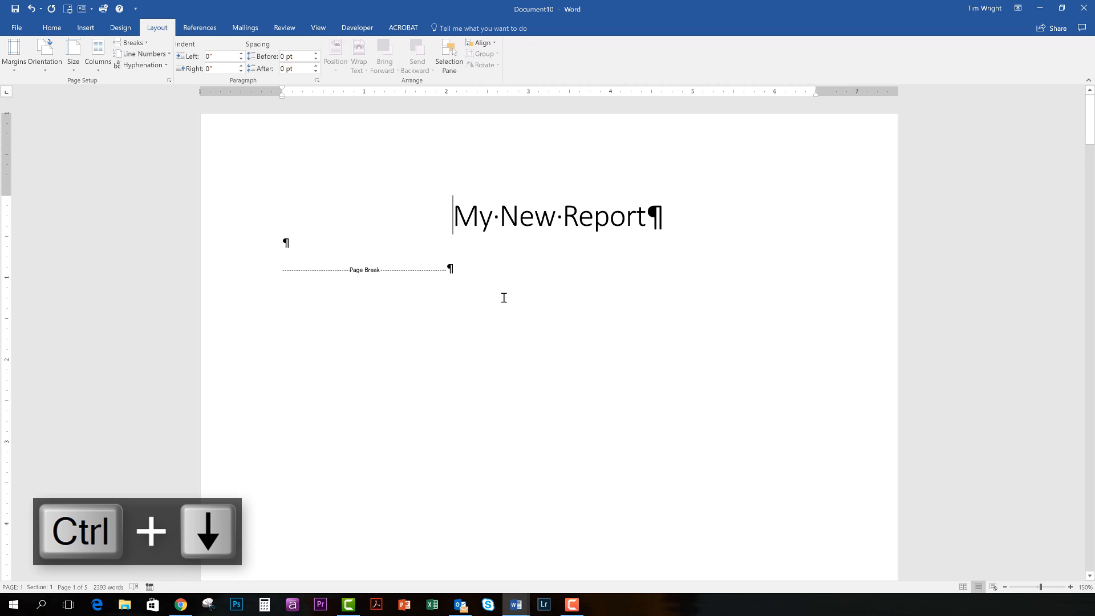
key(ctrl+Down)
key(ctrl+Down)
key(ctrl+Down)
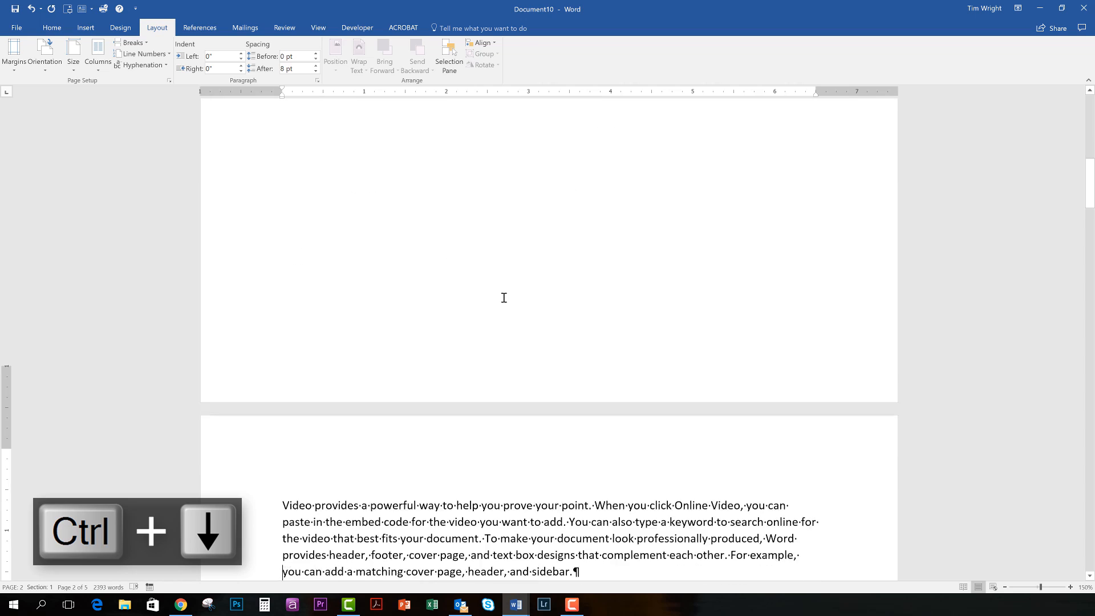
key(ctrl+Down)
key(ctrl+Down)
key(ctrl+Down)
key(ctrl+Down)
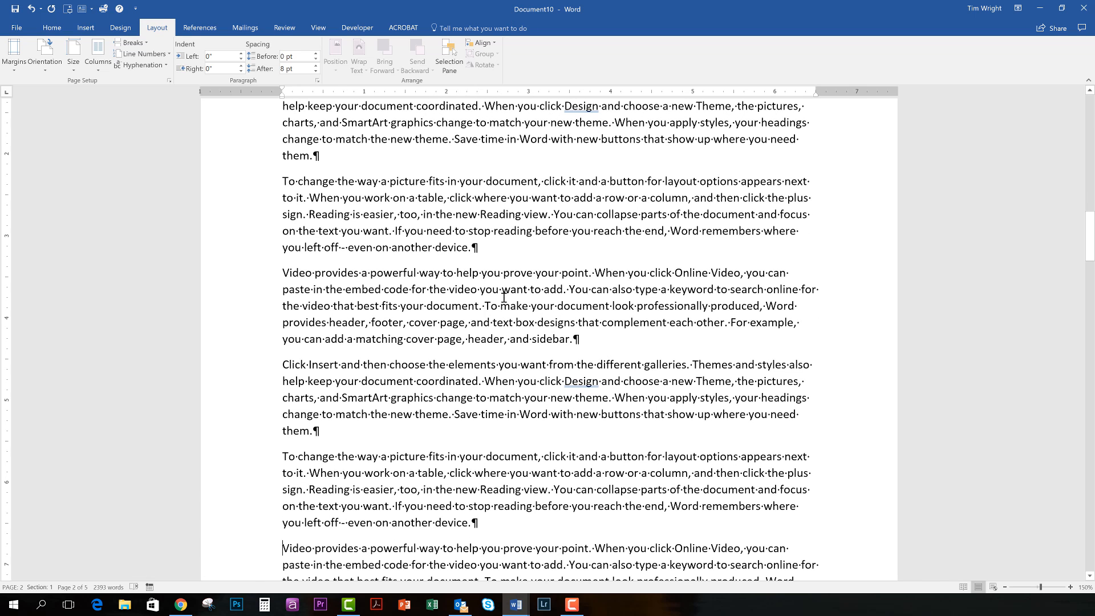
key(ctrl+Home)
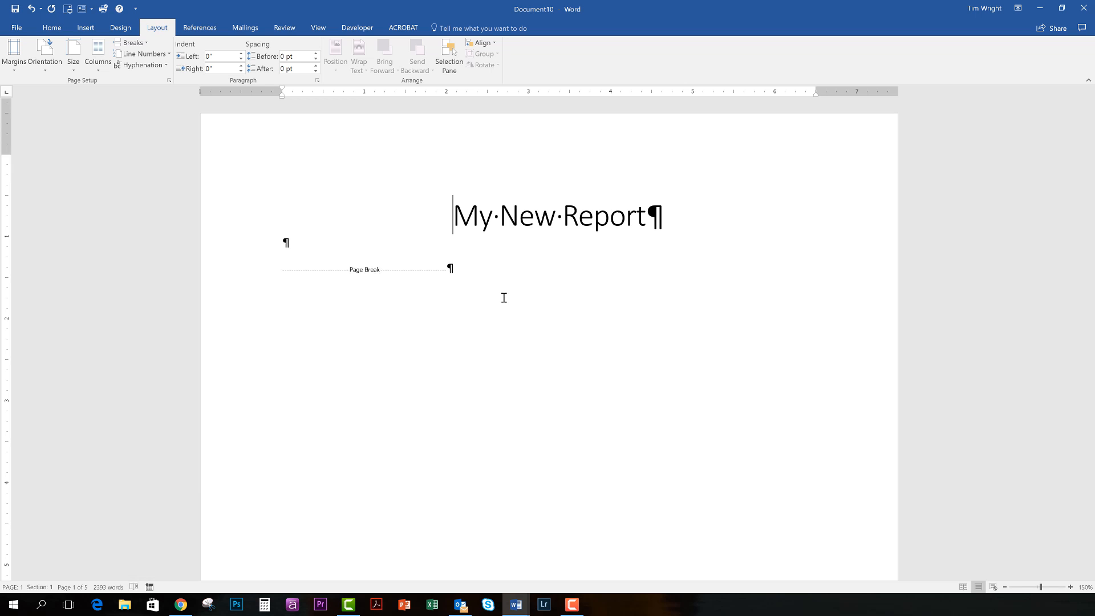
Insert a Next Page section break before the first body paragraph on page 2
scroll(469, 354, down, 10)
scroll(469, 354, down, 4)
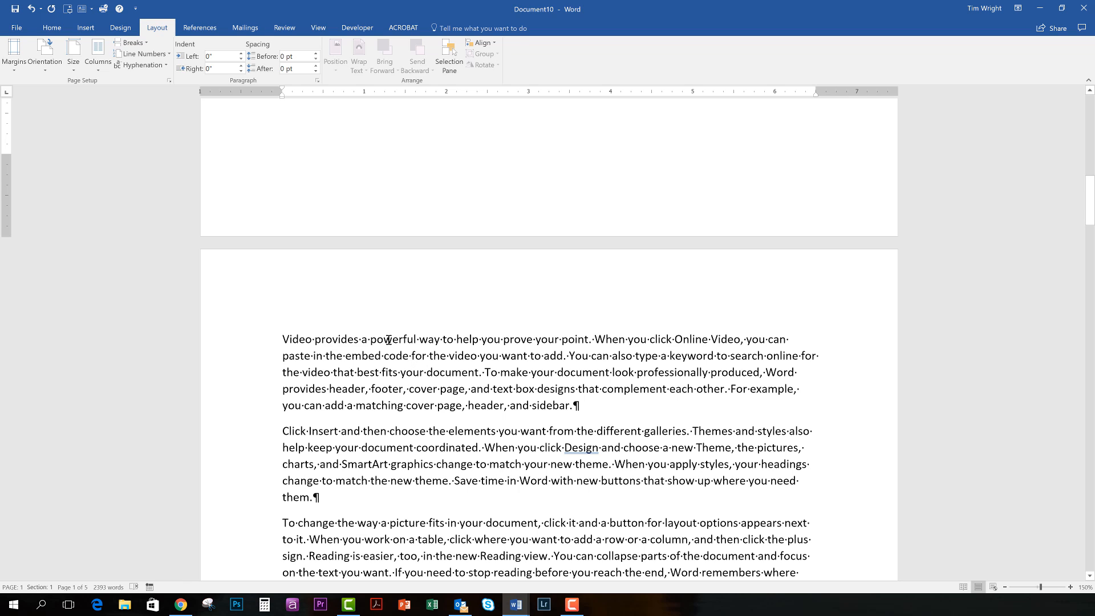
click(291, 350)
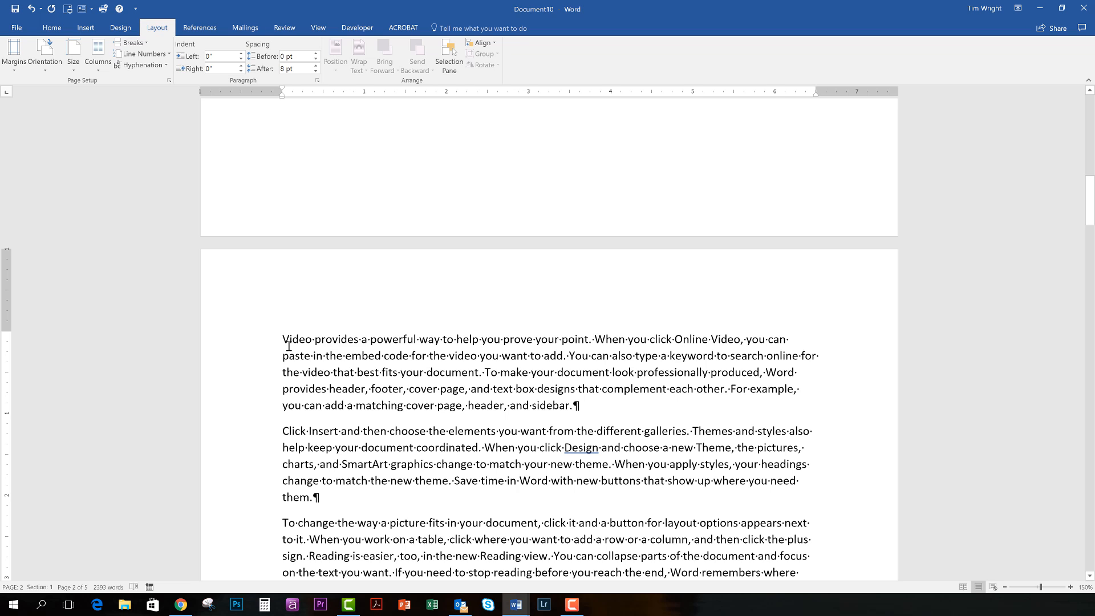
click(147, 41)
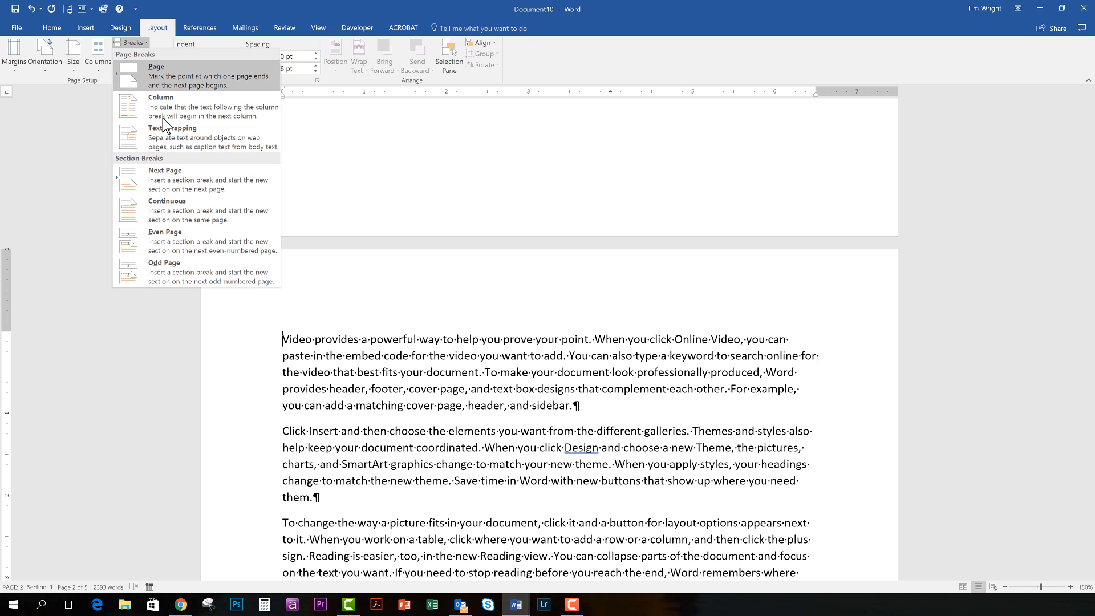
click(167, 176)
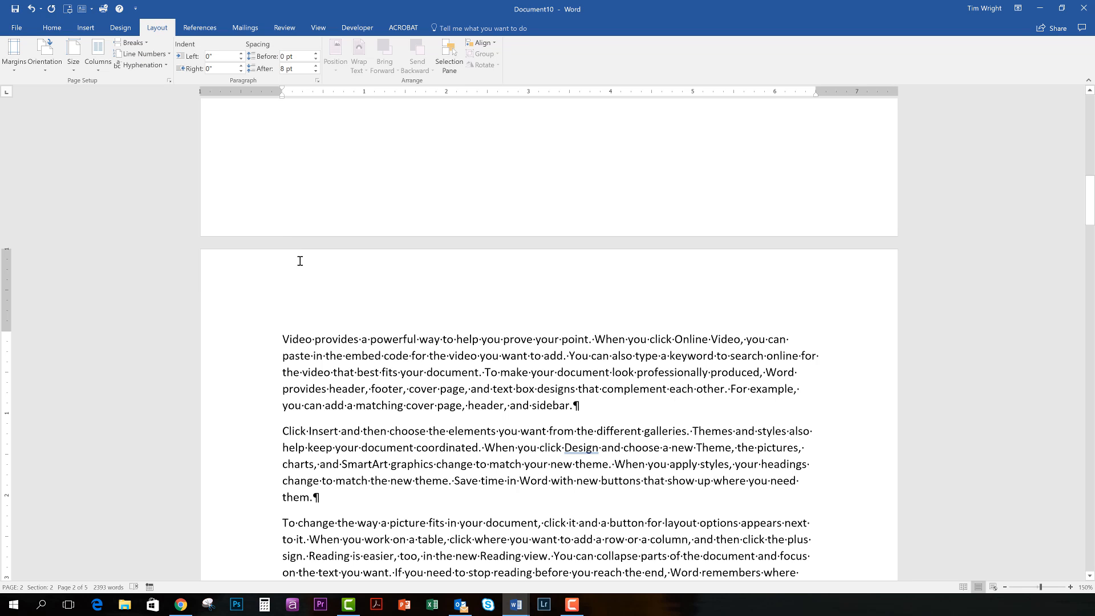
Separate the section break from the page break on the title page and add an empty paragraph before it on page 2
scroll(441, 251, up, 8)
scroll(441, 251, up, 5)
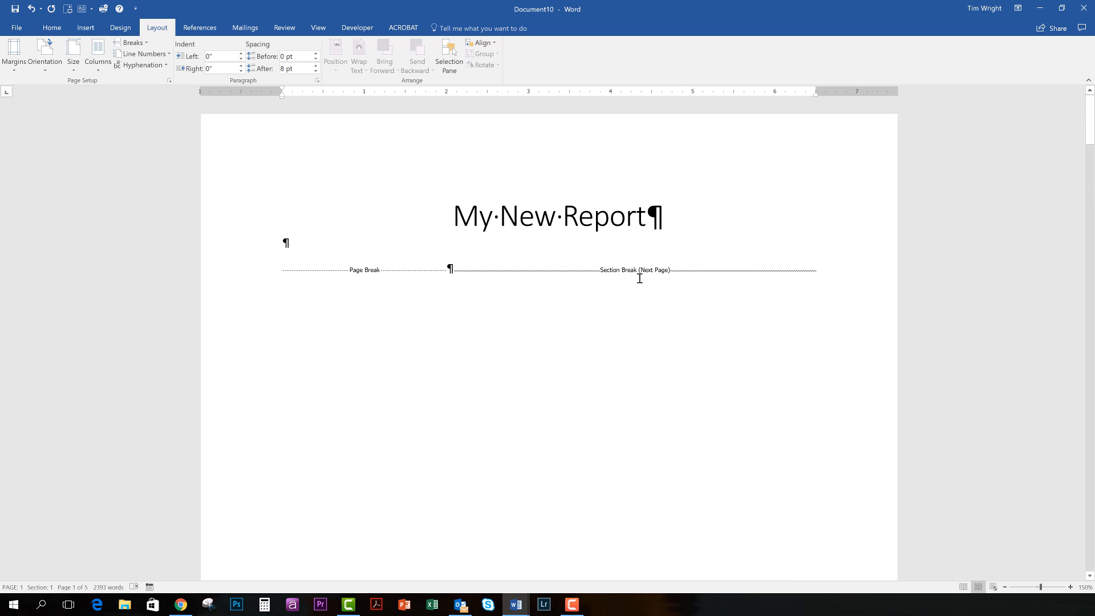
click(452, 270)
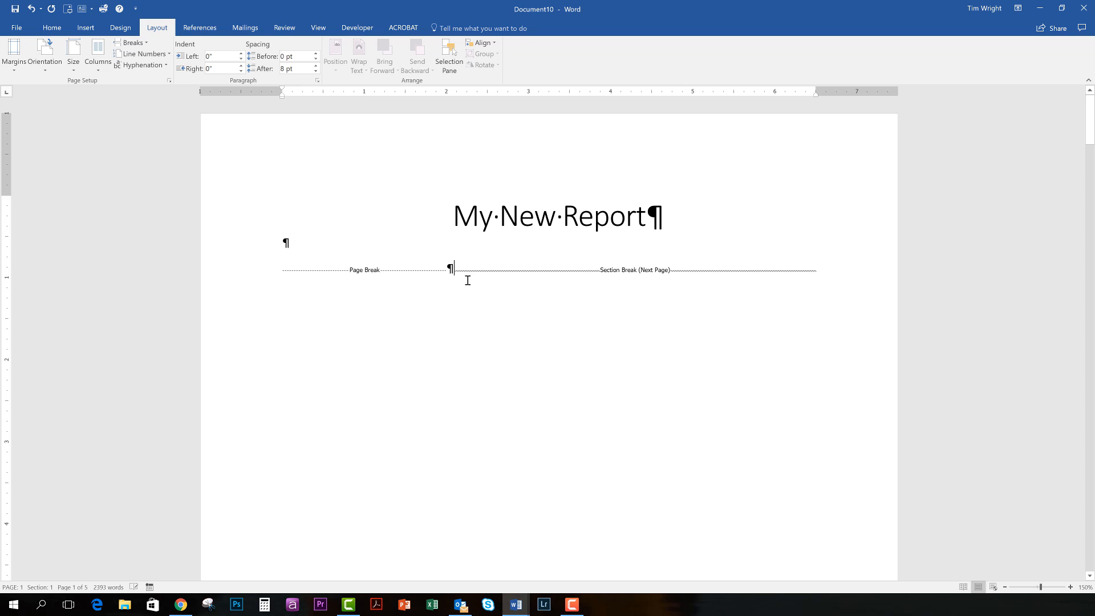
key(Delete)
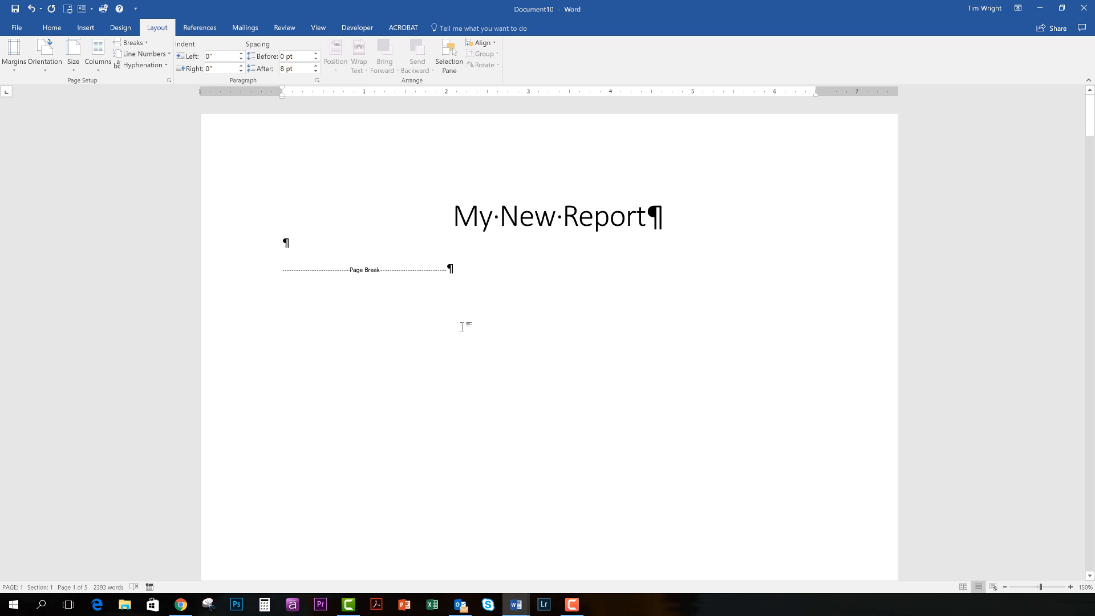
scroll(406, 364, down, 10)
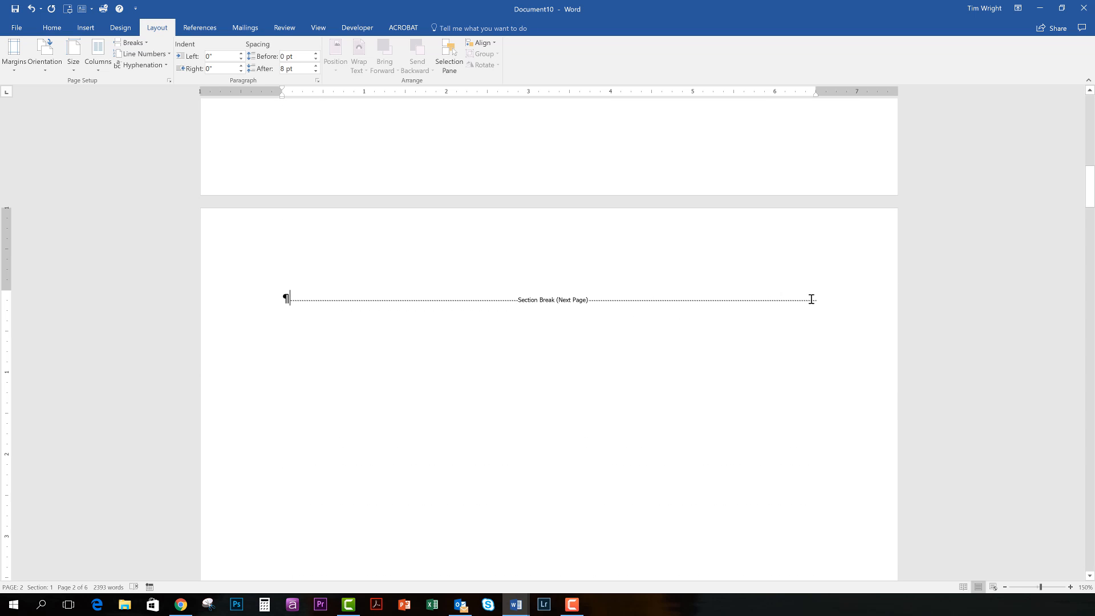
key(Return)
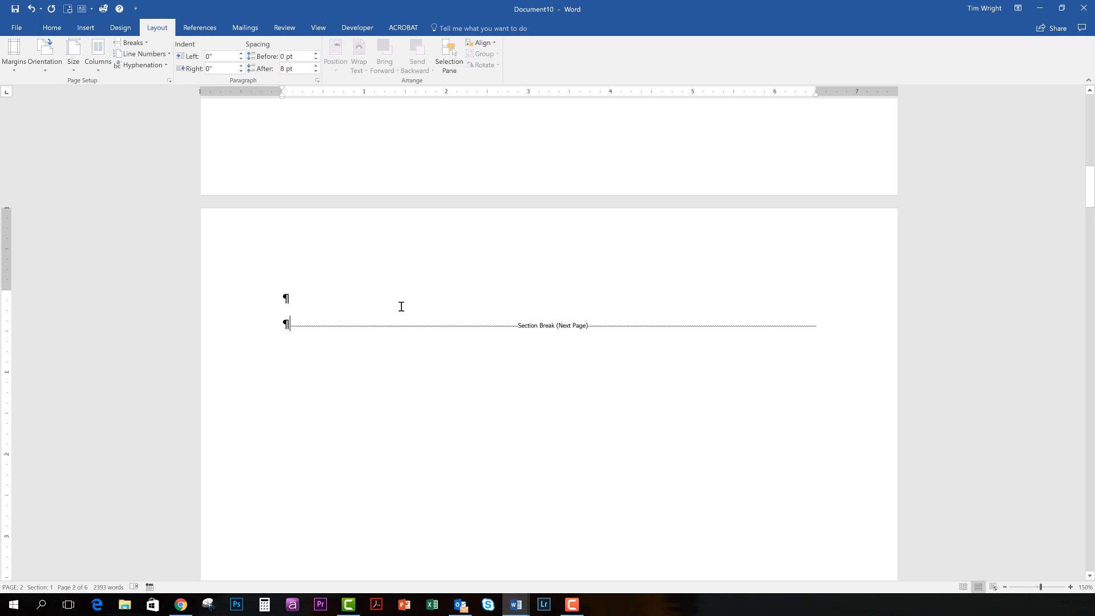
Undo the added paragraphs and the section break, returning to the start of the body text on page 2
key(ctrl+z)
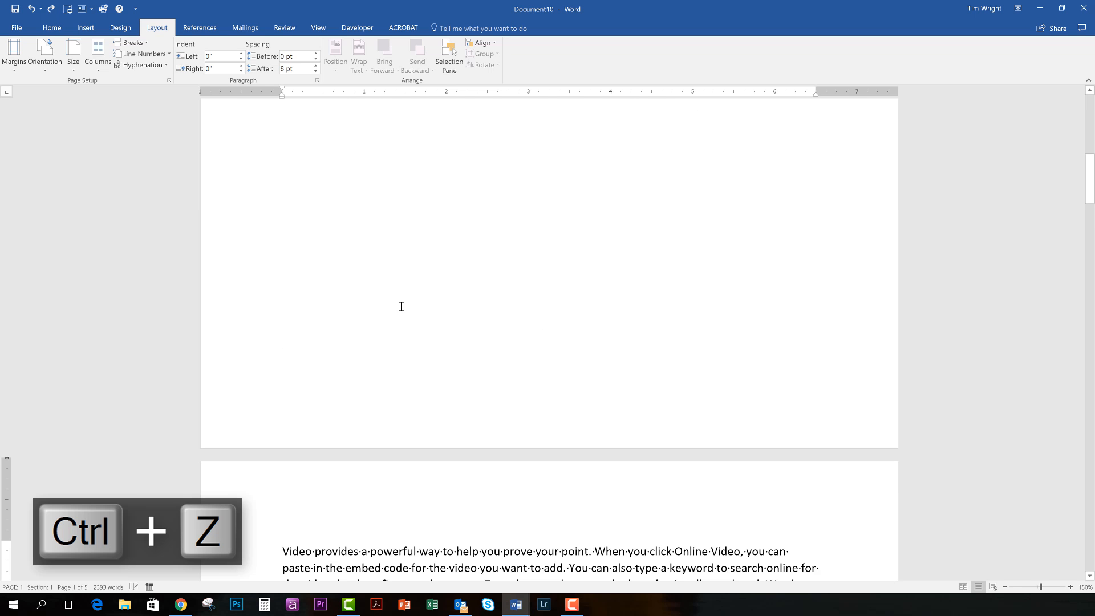
scroll(393, 314, up, 4)
scroll(313, 349, down, 10)
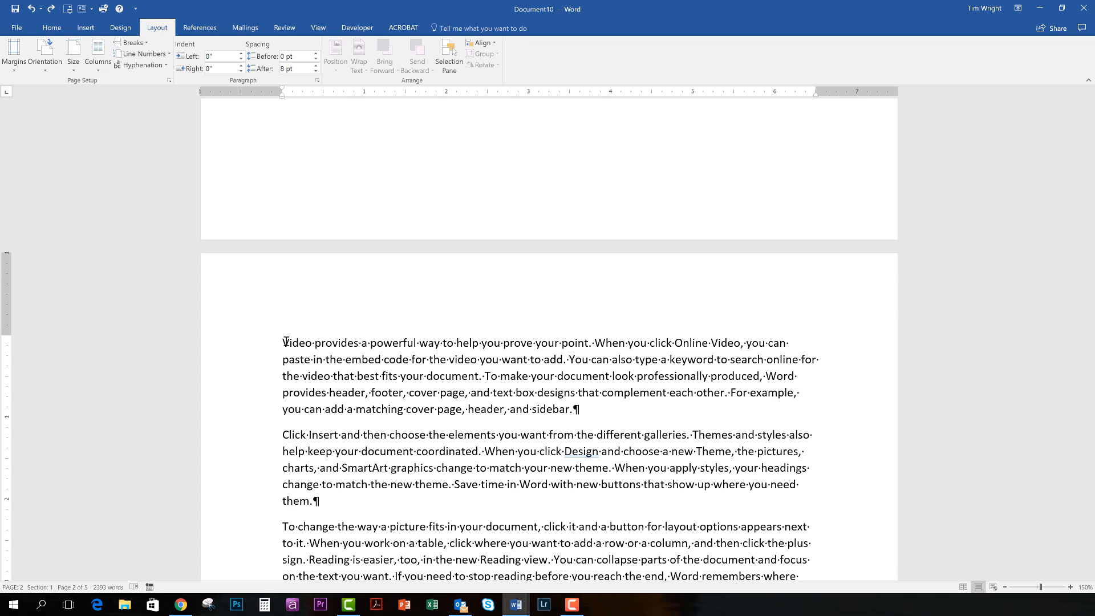
Add six empty paragraphs before the first body paragraph on page 2
key(Return)
key(Return)
key(Return)
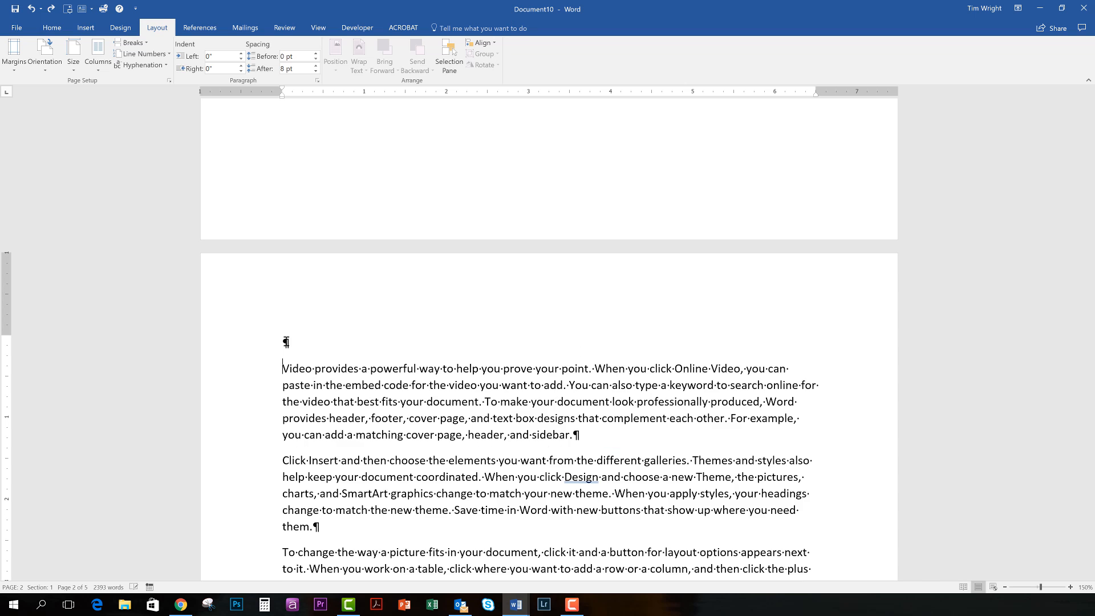
key(Return)
key(Return)
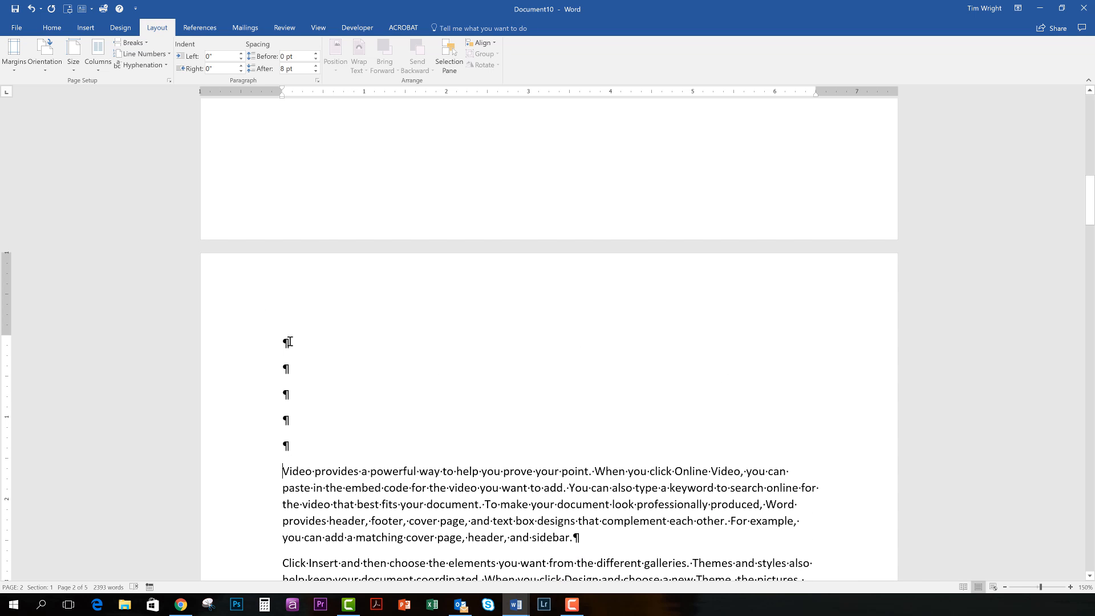
key(Return)
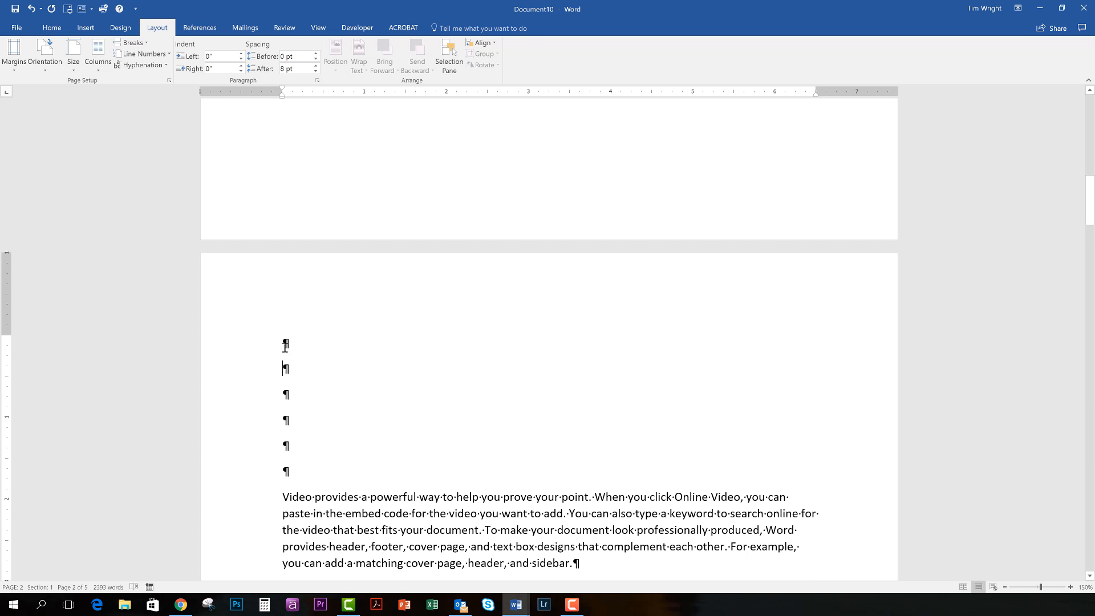
Insert a Next Page section break before the second empty paragraph on page 2
click(133, 43)
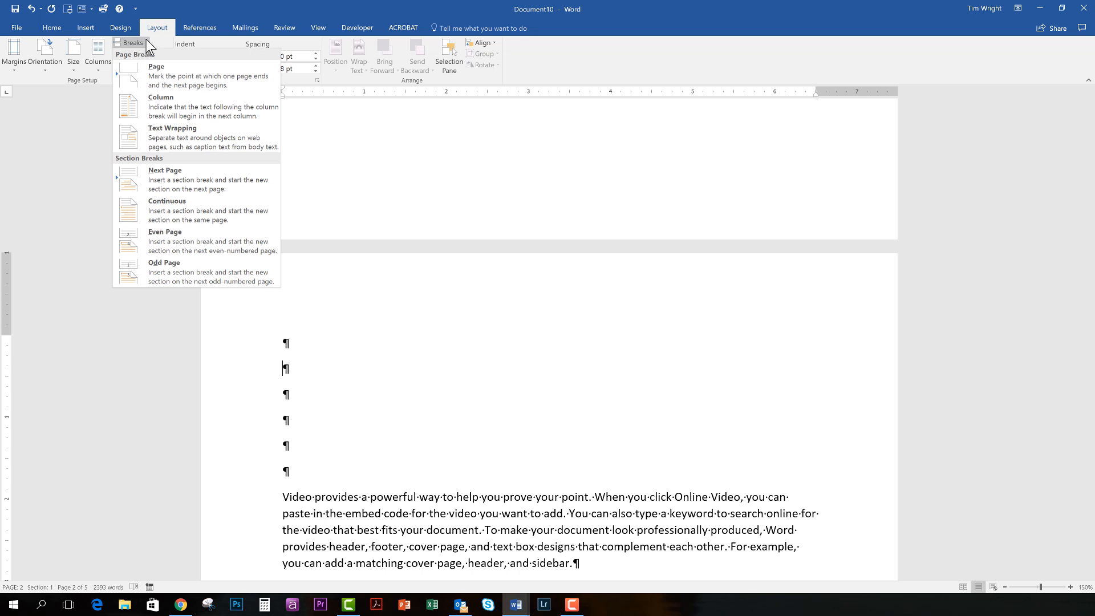
click(161, 174)
scroll(332, 366, up, 10)
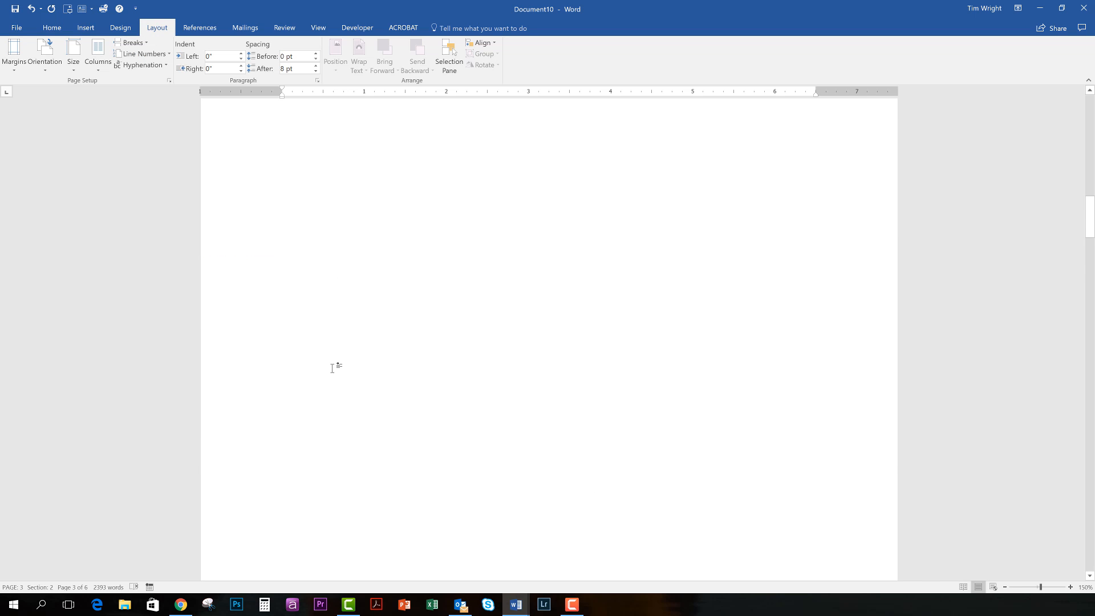
scroll(333, 367, up, 15)
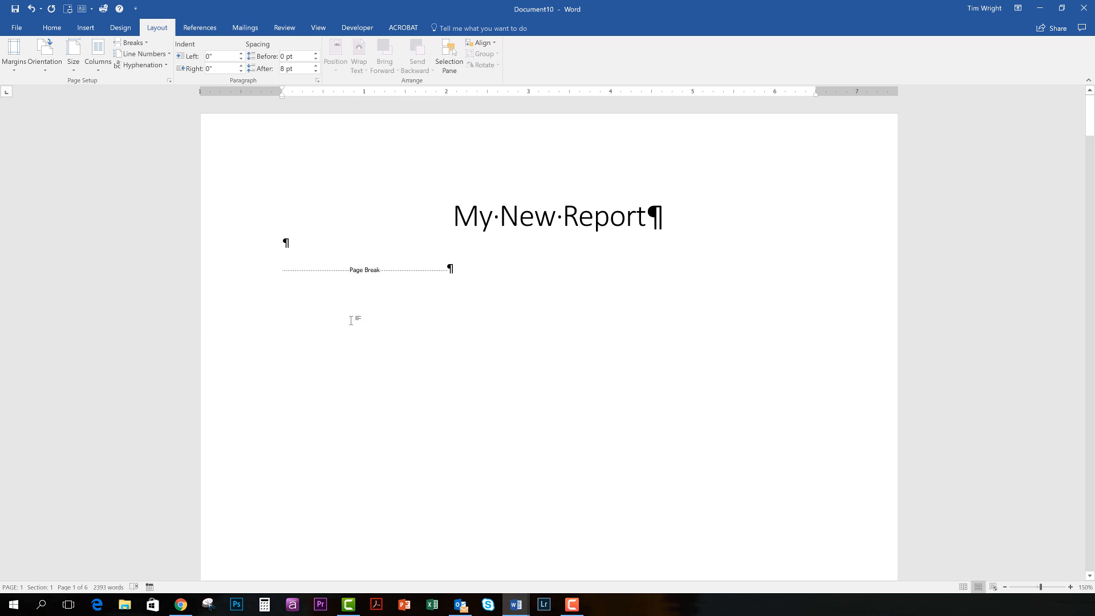
scroll(359, 369, down, 10)
scroll(359, 368, down, 3)
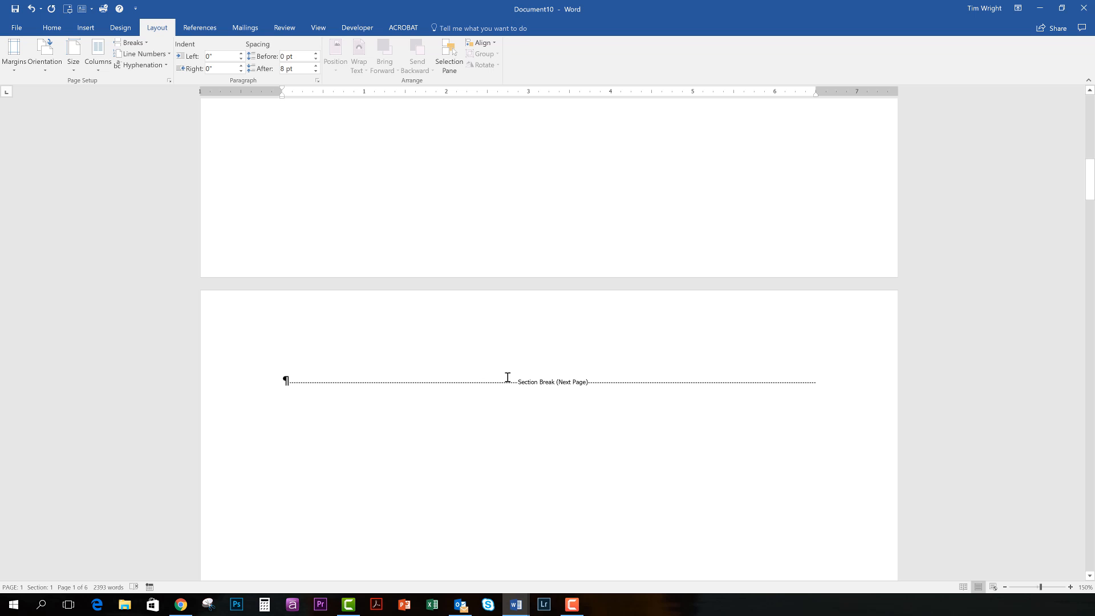
scroll(394, 415, down, 20)
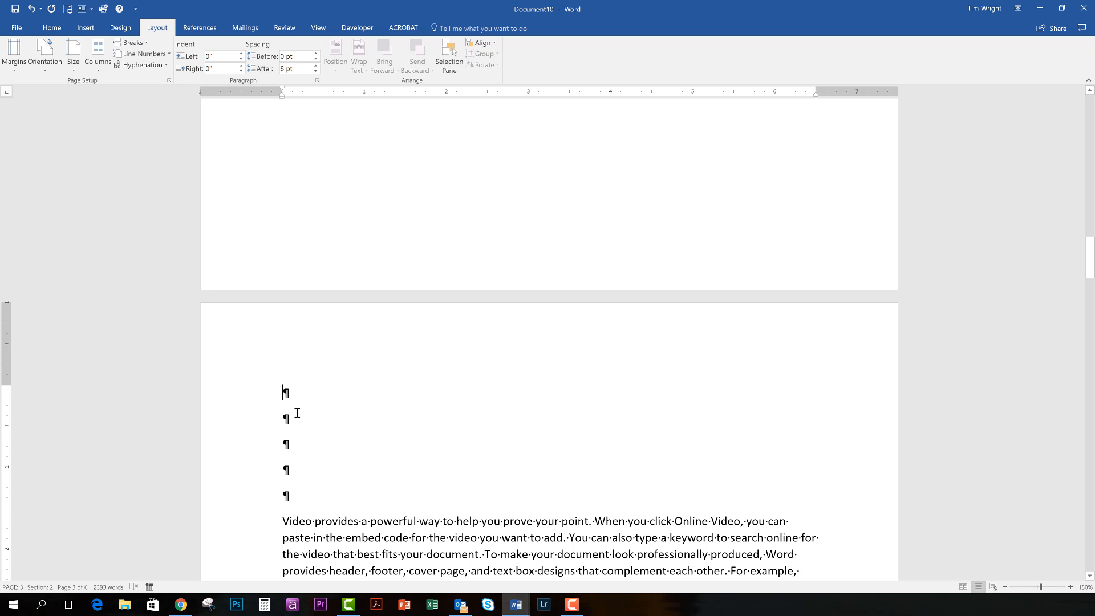
scroll(297, 408, up, 20)
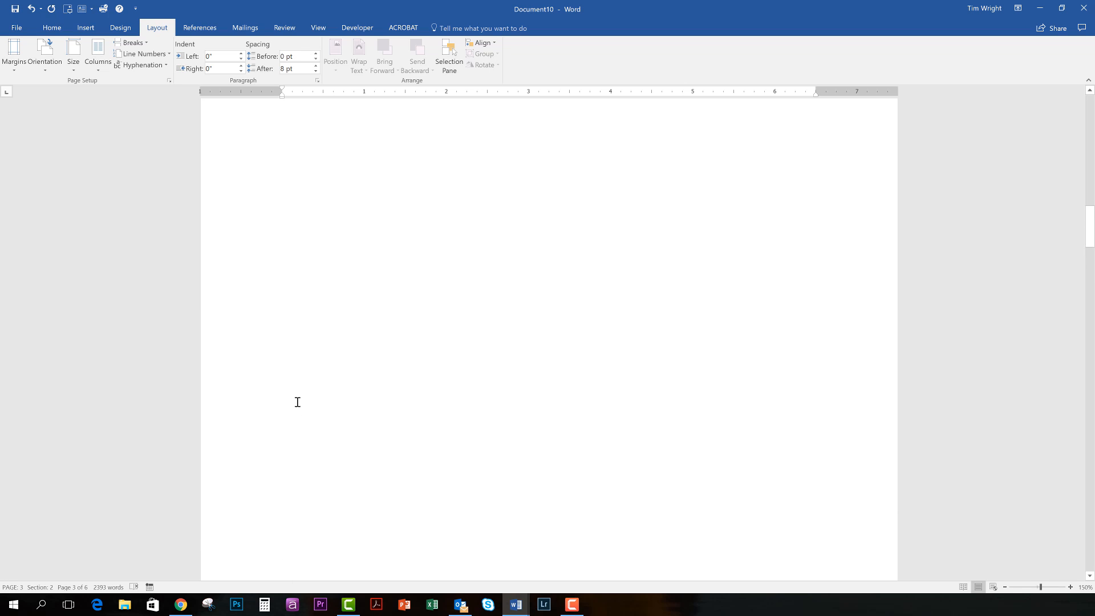
click(294, 250)
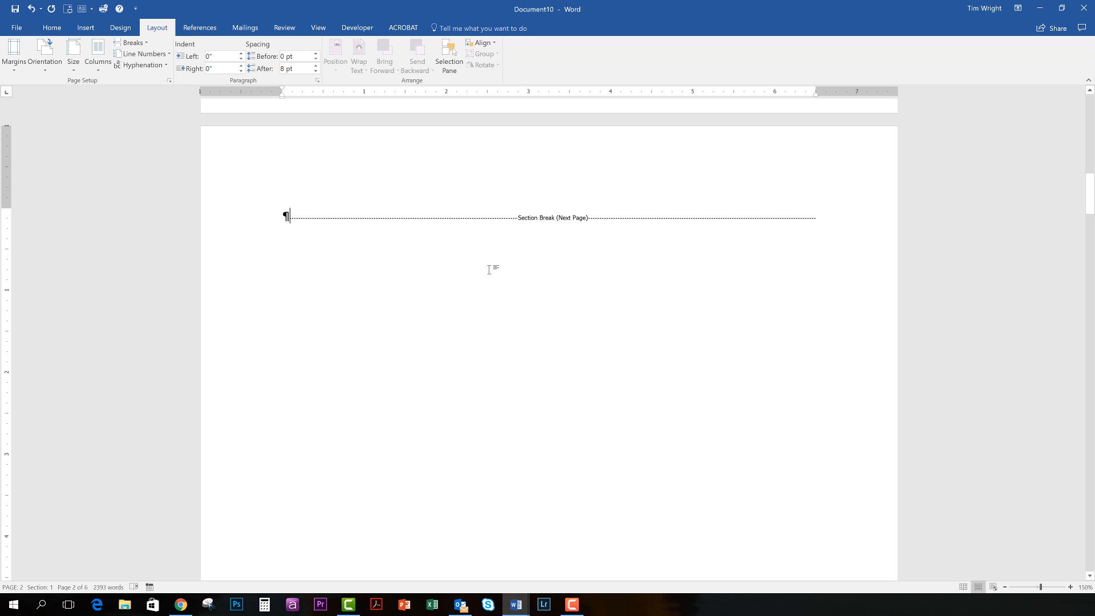
Insert another Next Page section break before the fourth empty paragraph on page 3, ahead of the body text
scroll(338, 340, down, 20)
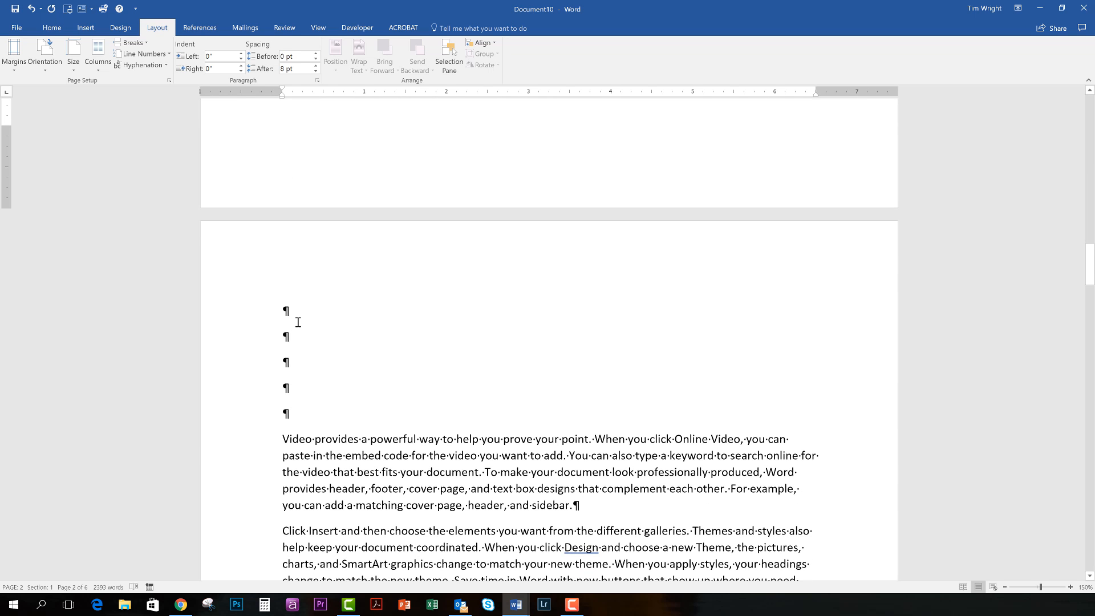
click(292, 390)
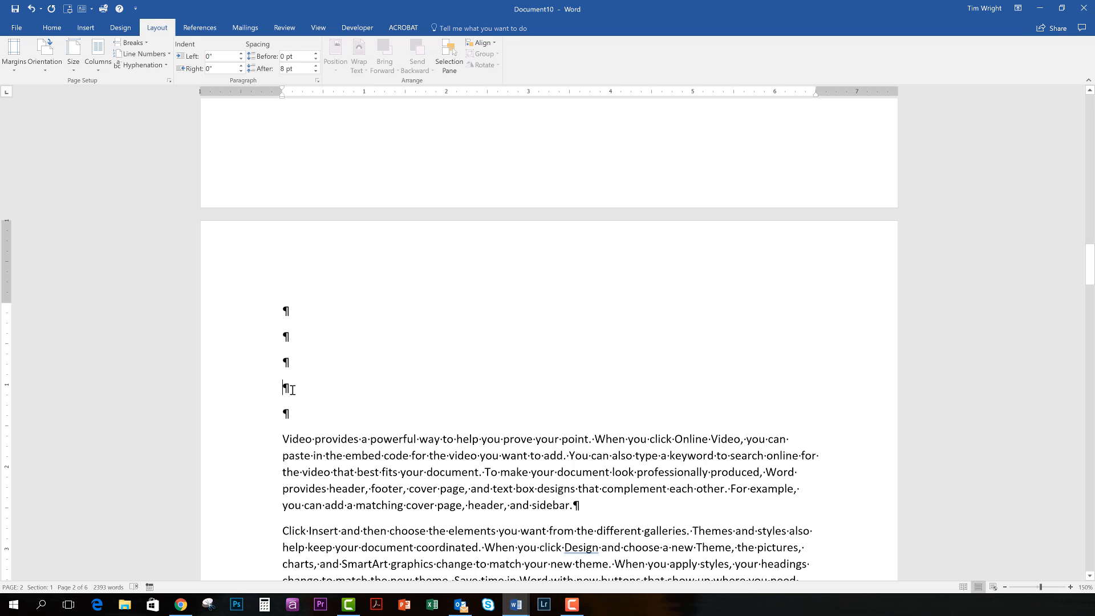
click(148, 43)
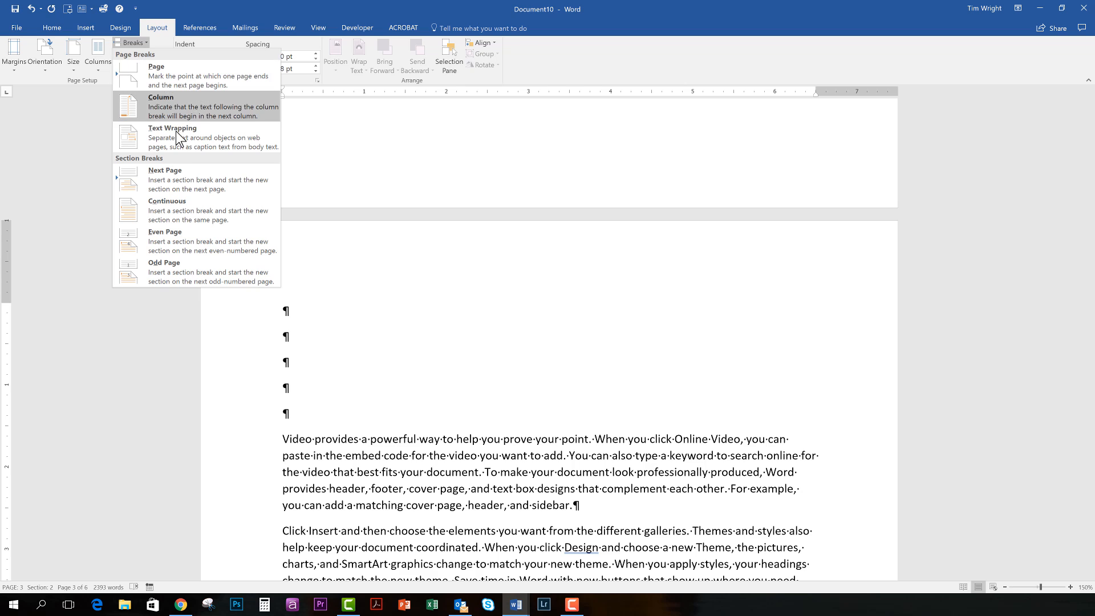
click(173, 170)
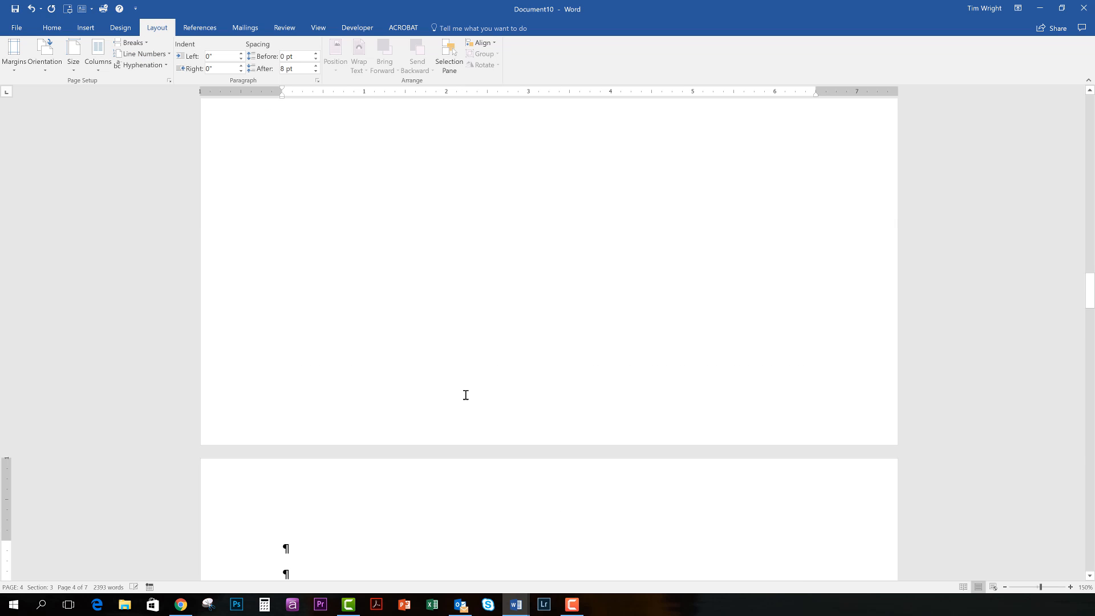
Add one more empty paragraph above the section break on page 3
scroll(403, 388, up, 5)
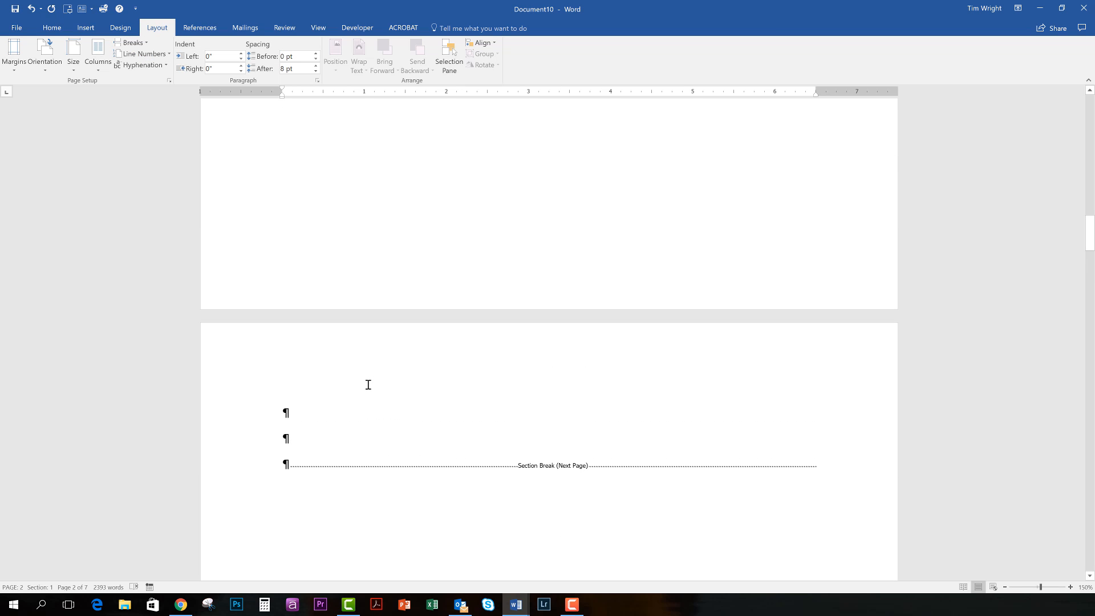
click(296, 422)
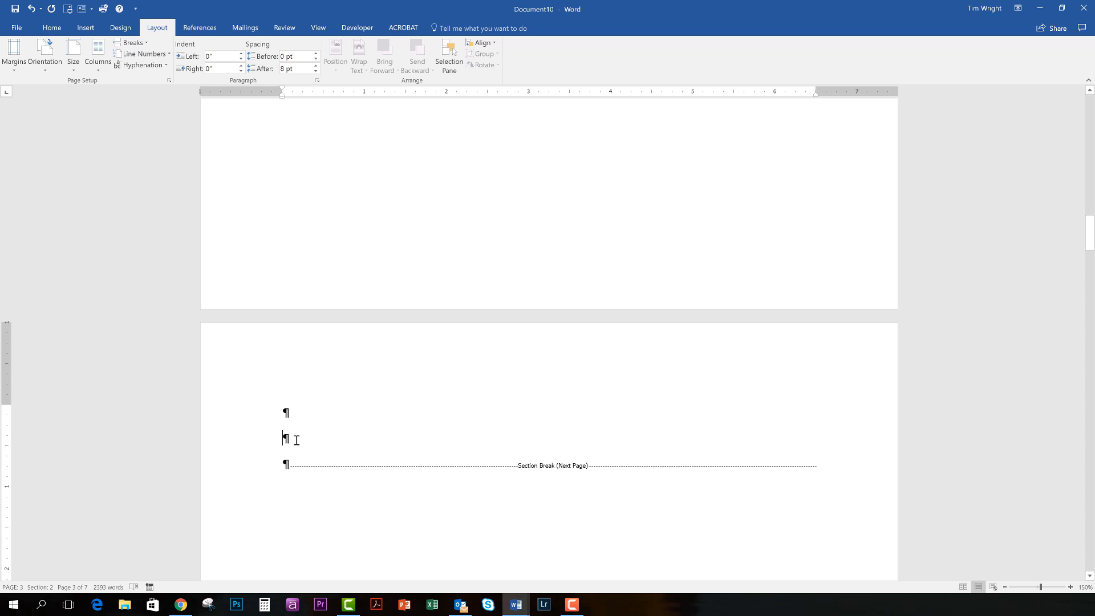
key(Return)
scroll(372, 446, up, 10)
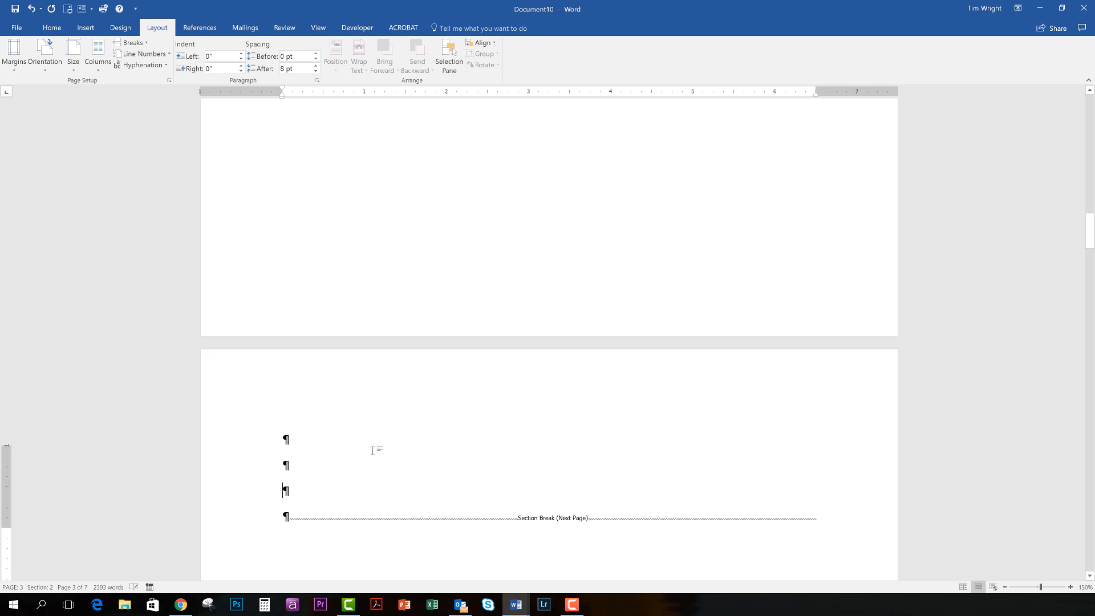
scroll(367, 466, up, 7)
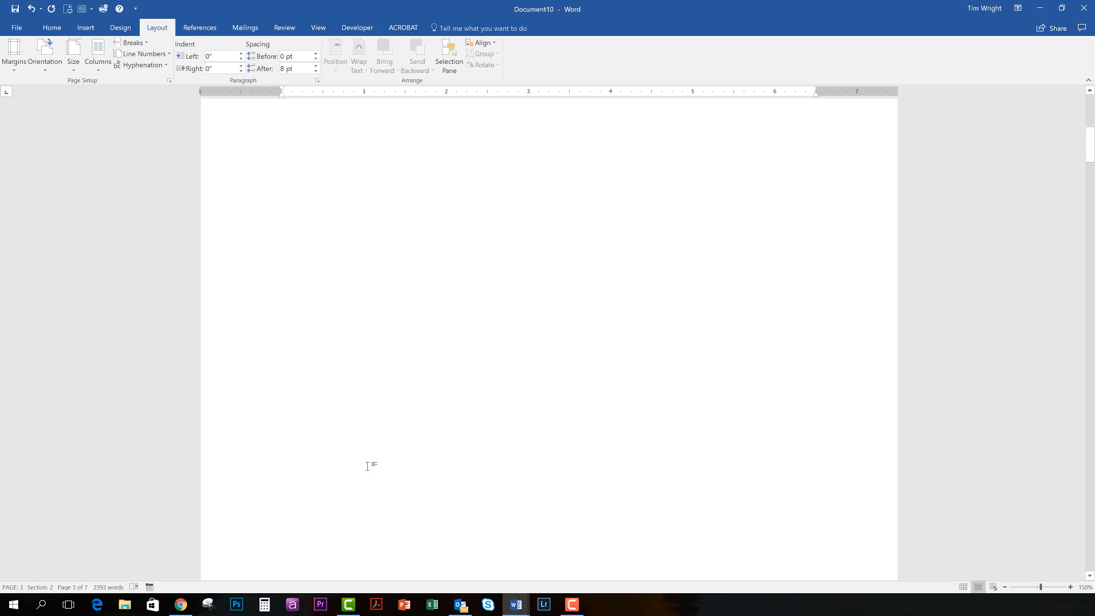
scroll(367, 466, down, 10)
scroll(367, 466, down, 6)
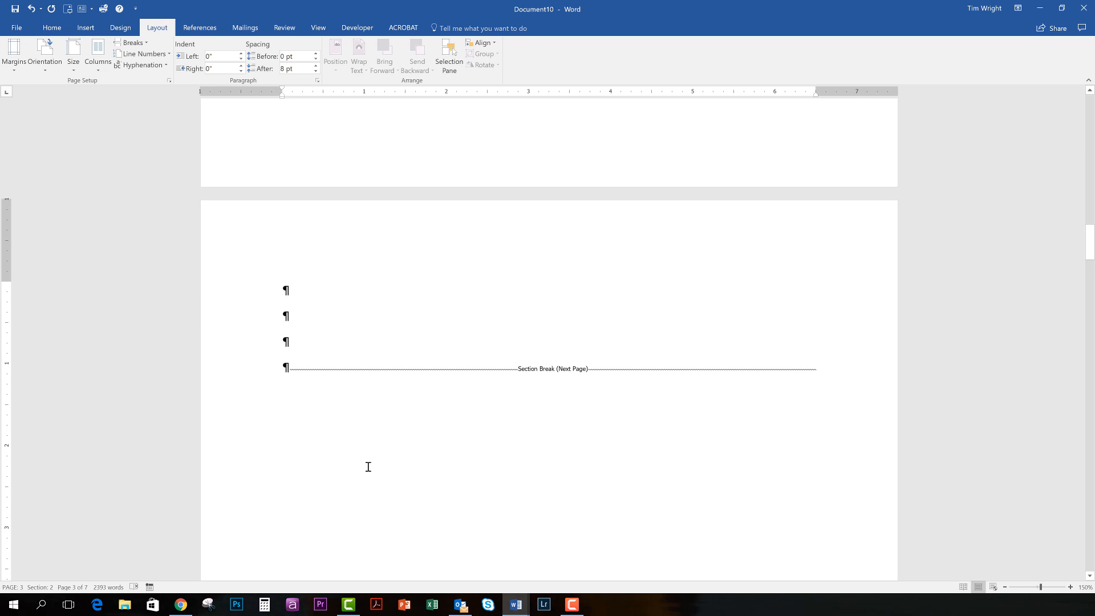
Insert the Automatic Table 1 table of contents at the second empty paragraph on page 3
click(341, 344)
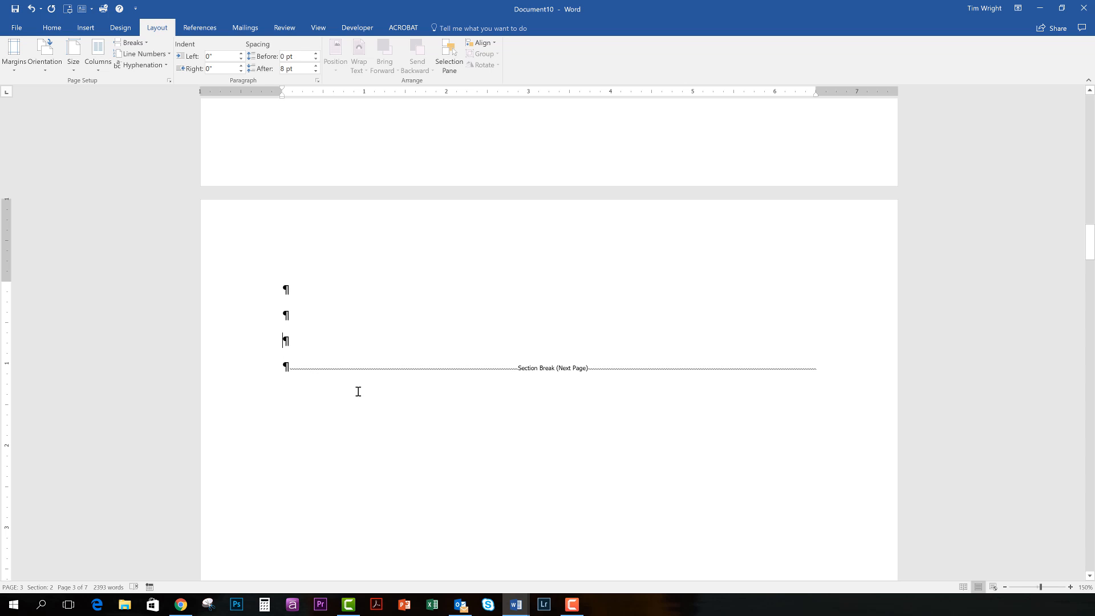
click(310, 321)
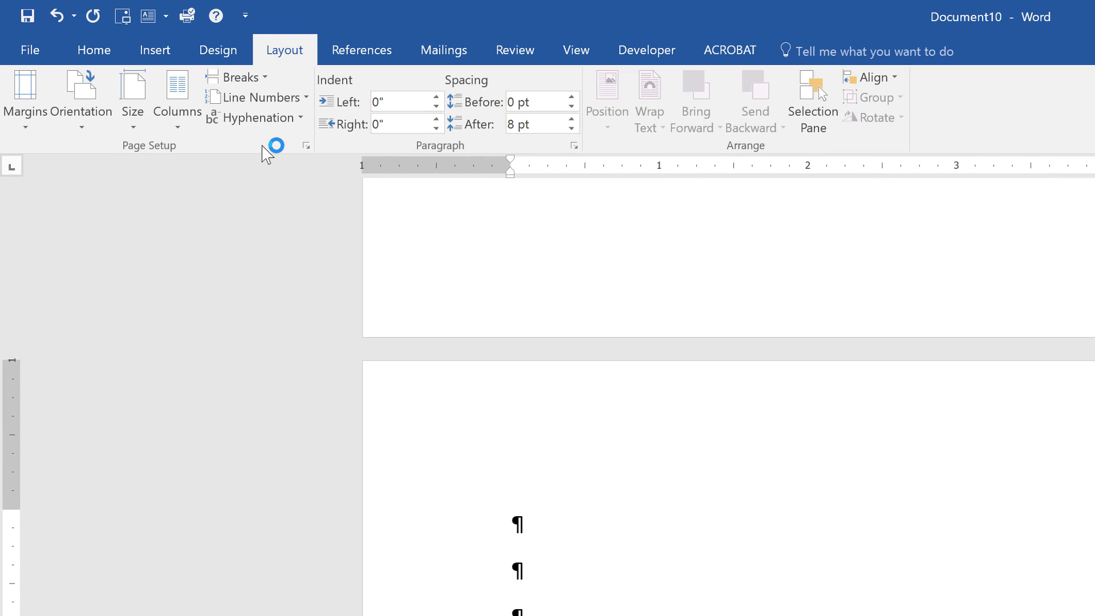
click(368, 51)
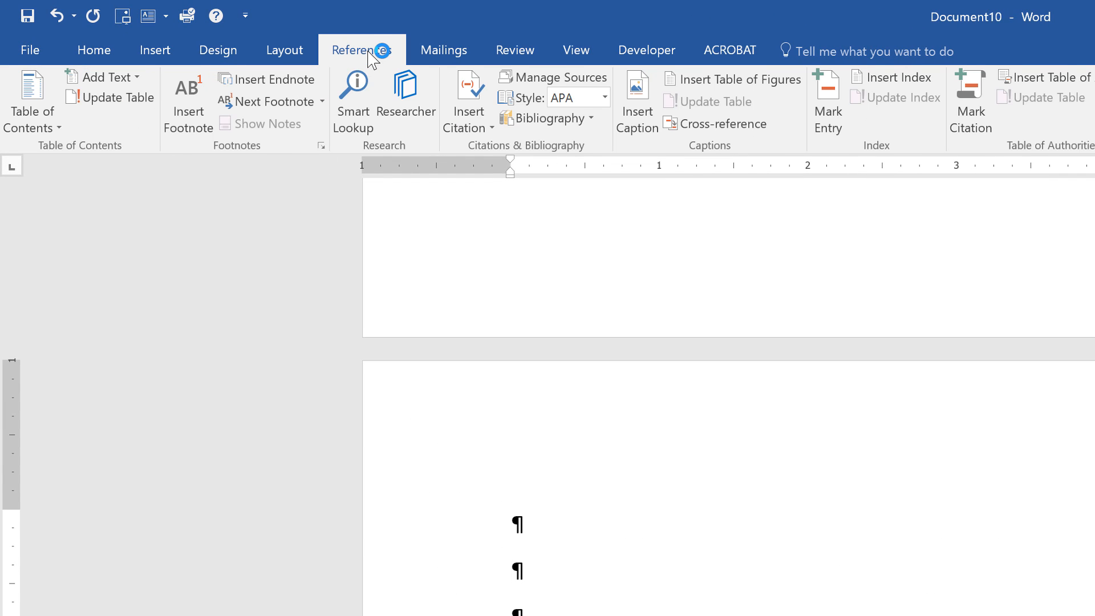
click(51, 129)
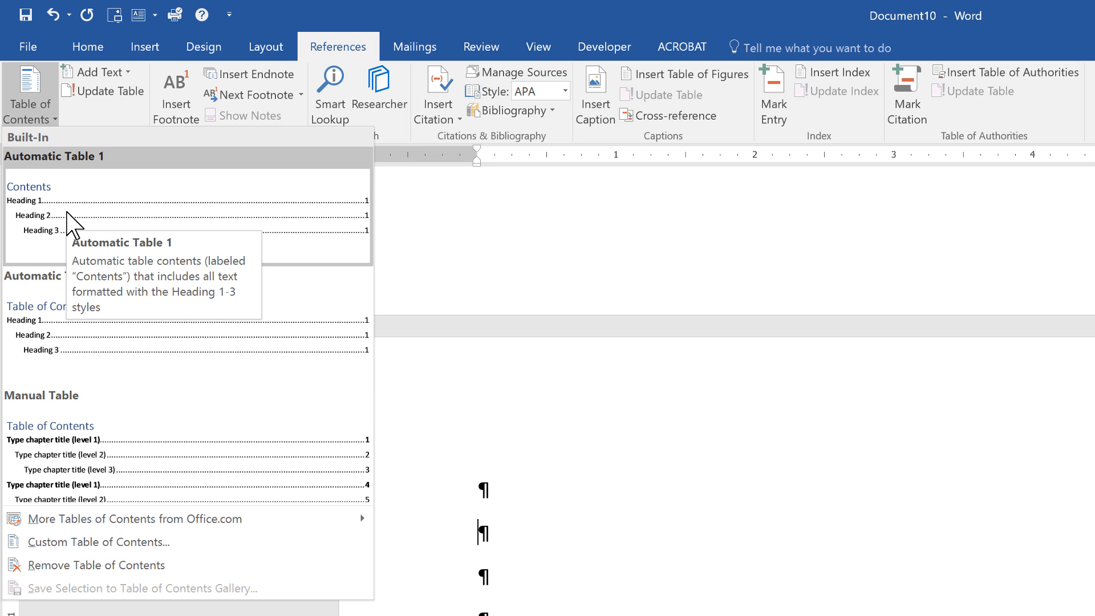
click(67, 213)
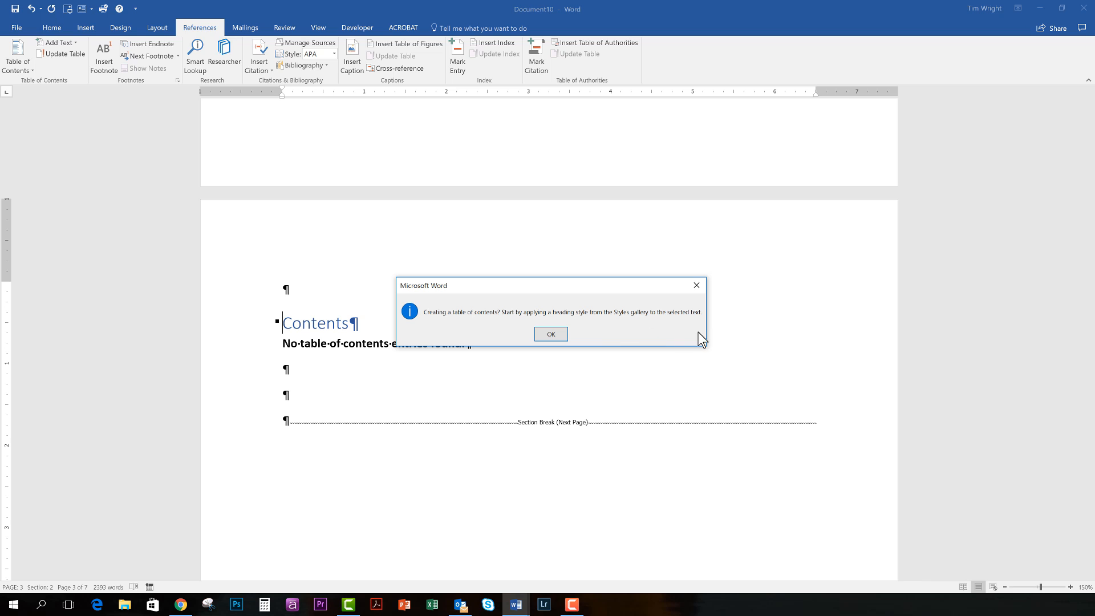
click(551, 334)
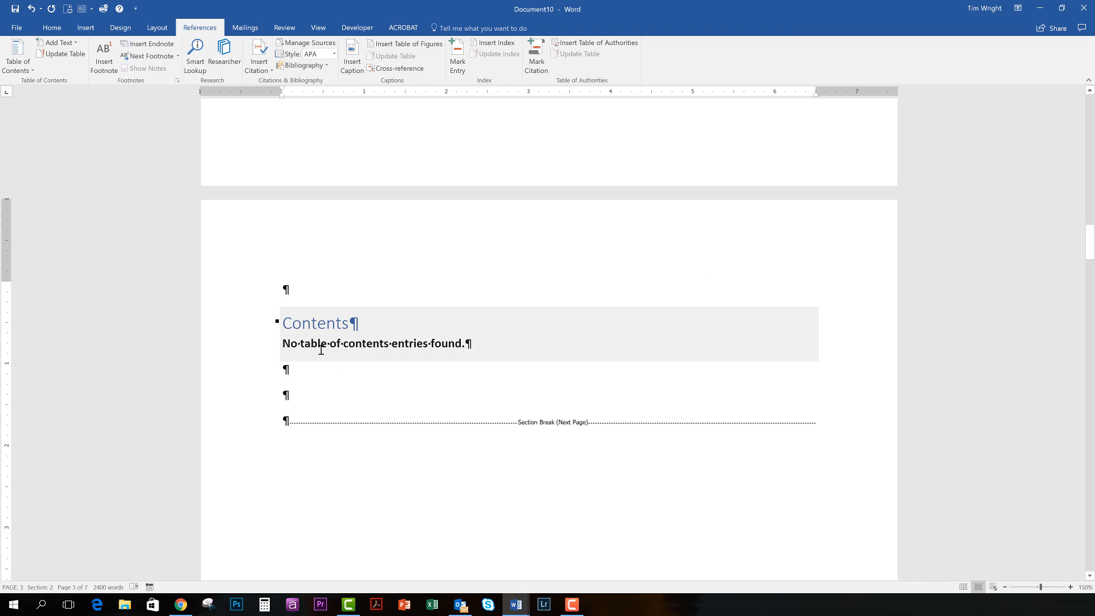
Delete the two empty paragraphs above the body text on page 4
click(347, 382)
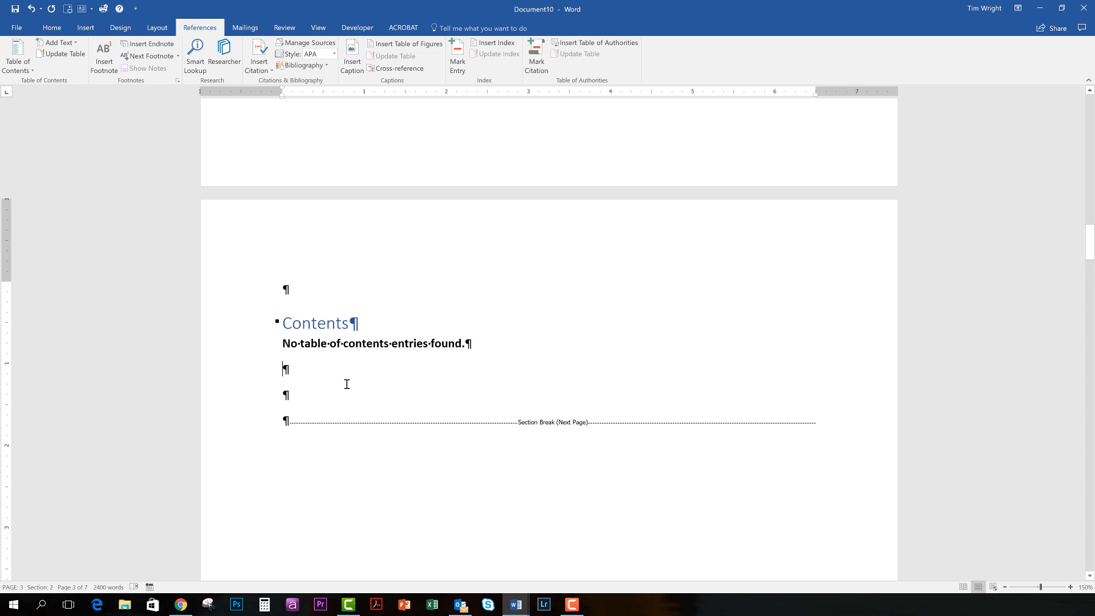
scroll(348, 381, down, 10)
scroll(350, 381, down, 10)
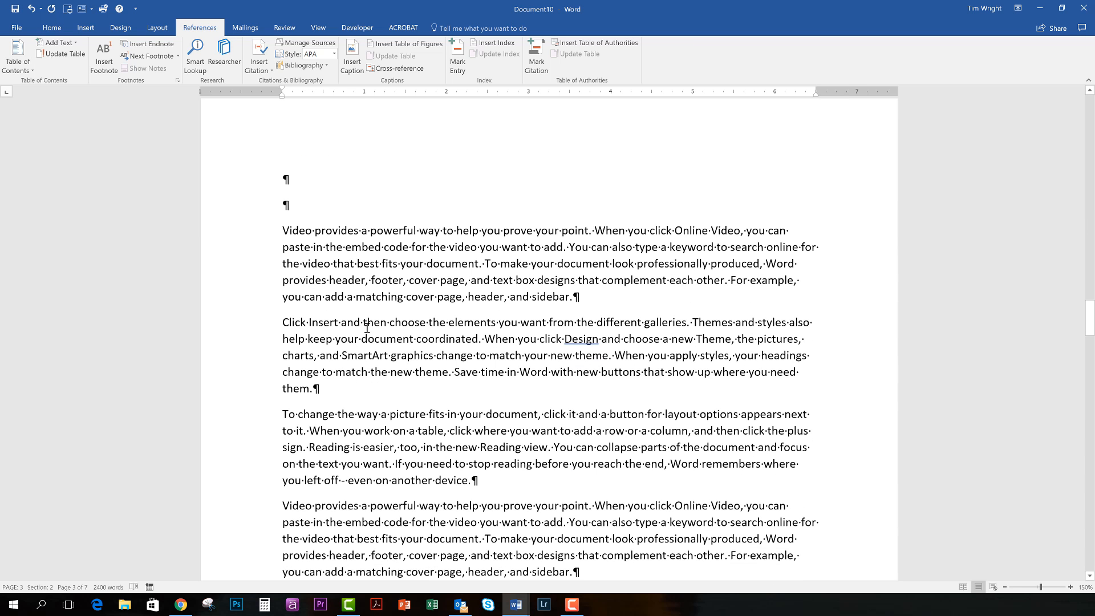
click(289, 206)
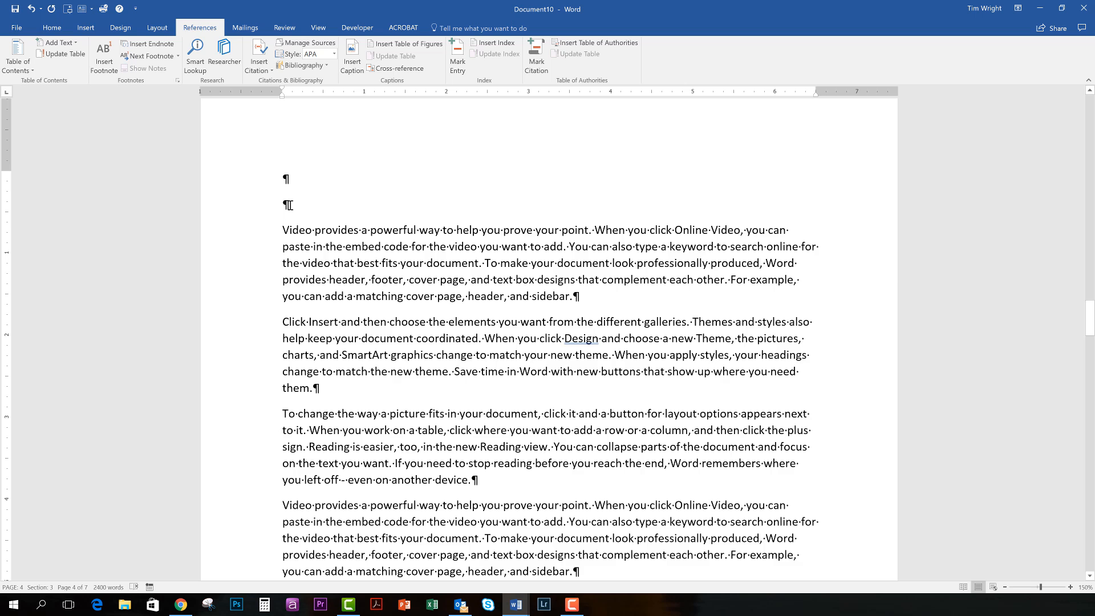
key(Delete)
key(Delete)
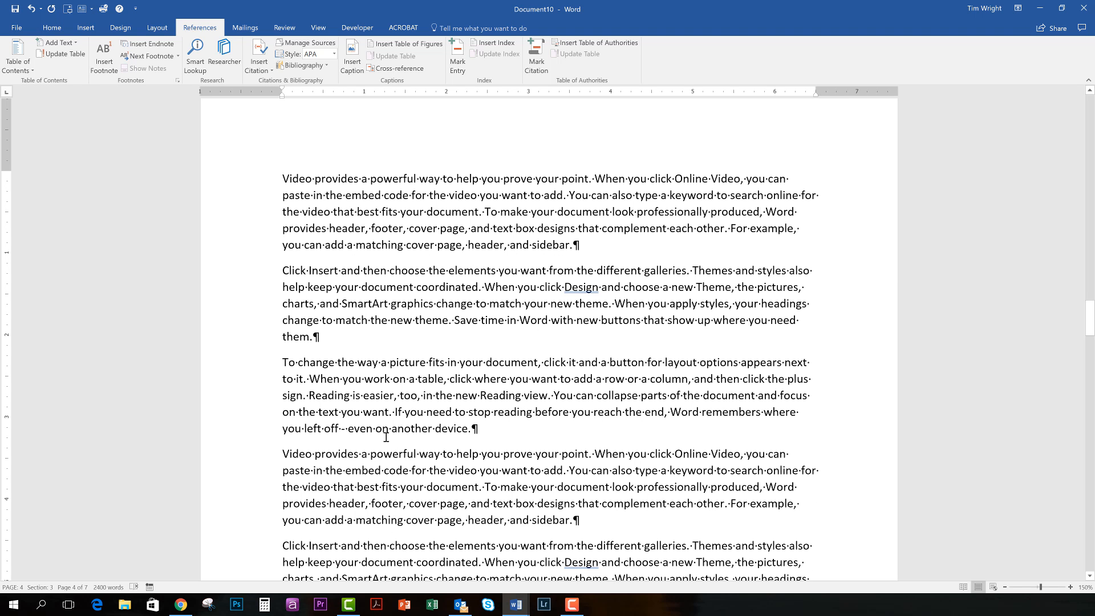
Open the full Styles list, dock it beside the document and look through the available styles
click(368, 305)
click(56, 29)
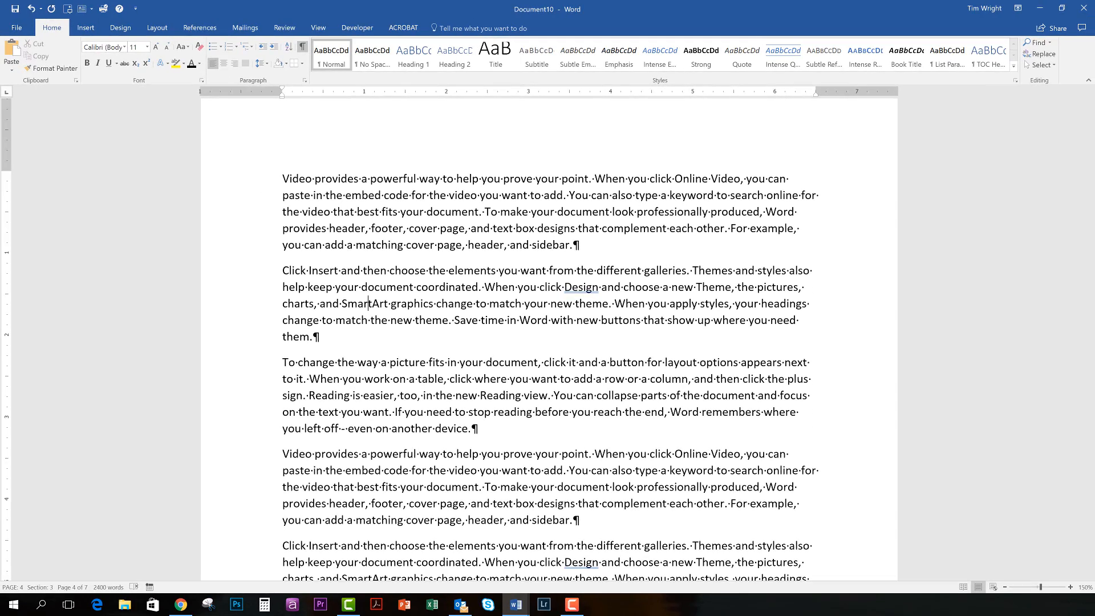
click(1015, 80)
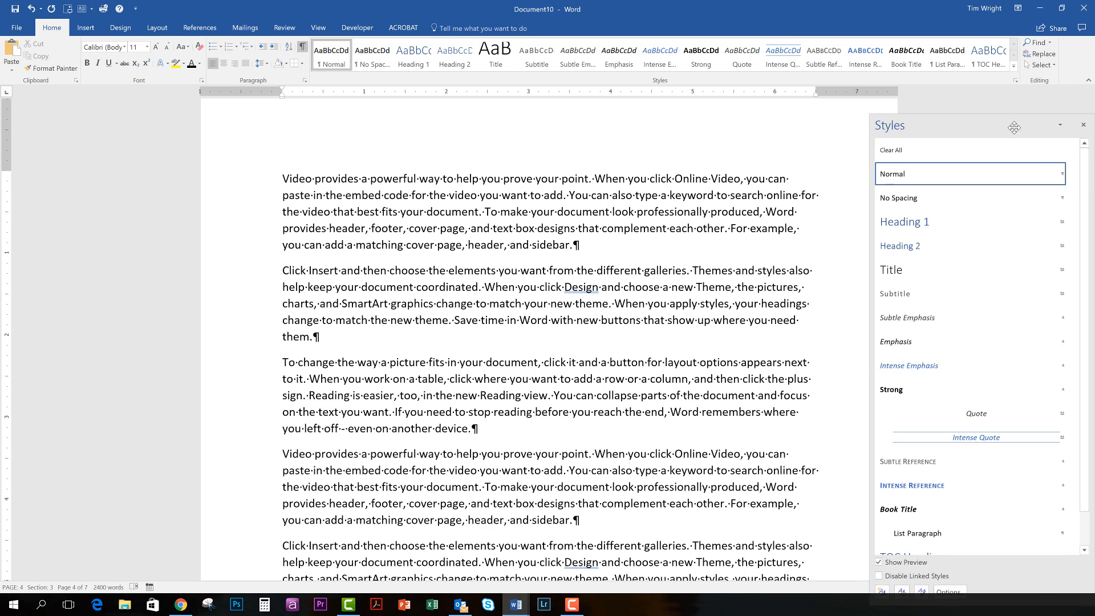
drag(1014, 127, 977, 125)
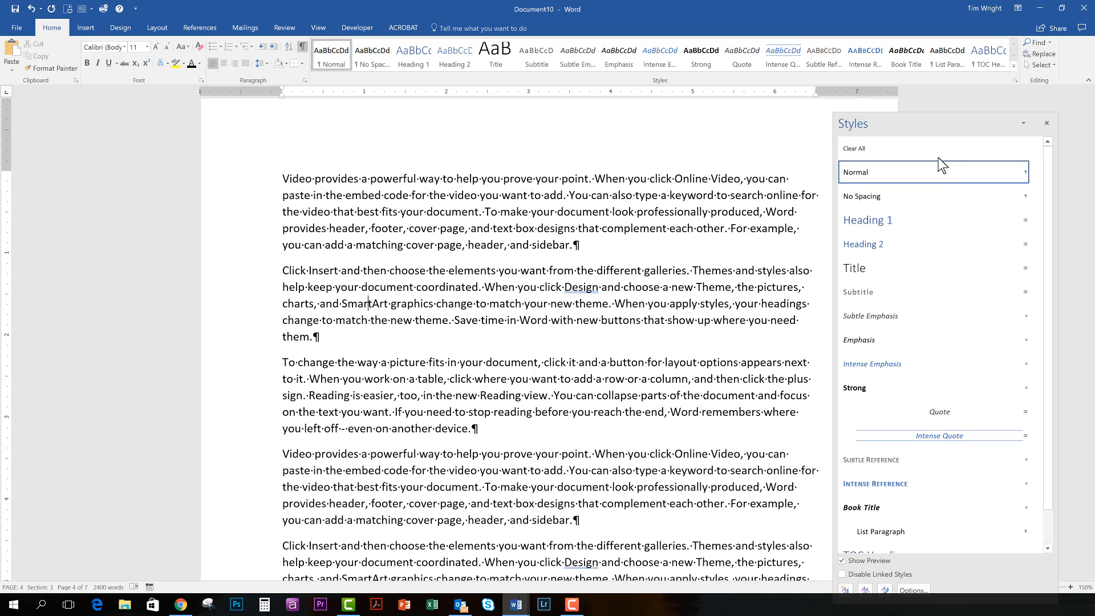
drag(908, 129, 1087, 119)
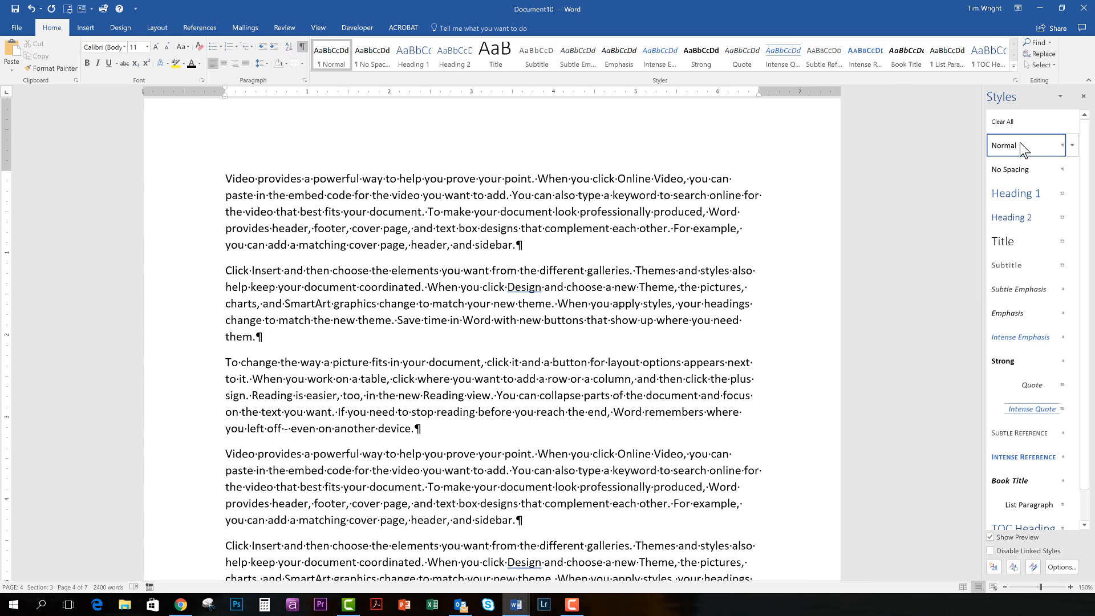
scroll(1090, 172, down, 2)
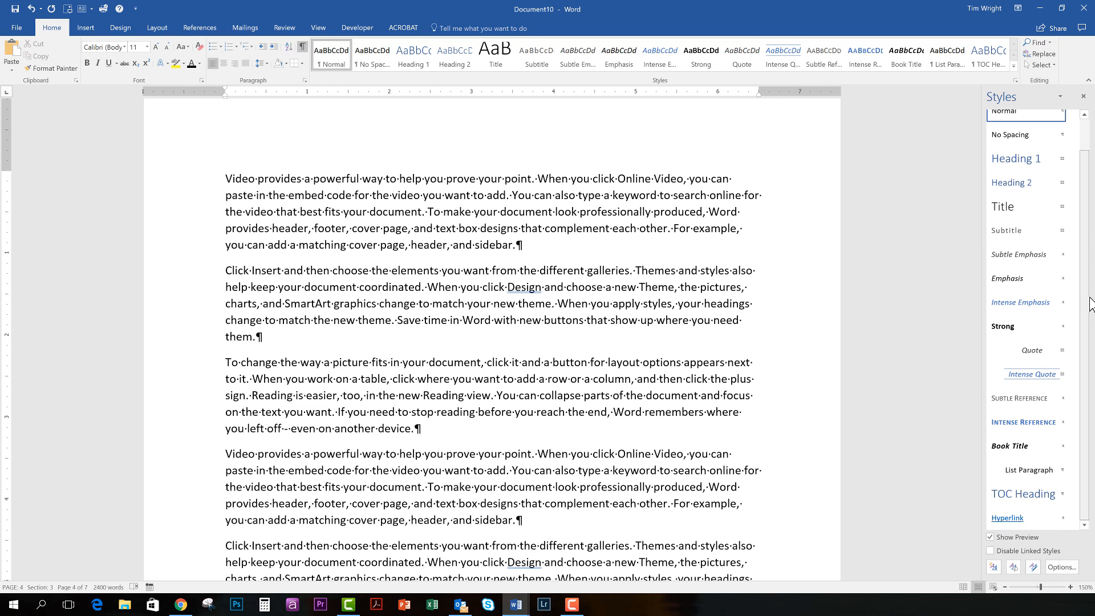
scroll(1091, 148, up, 2)
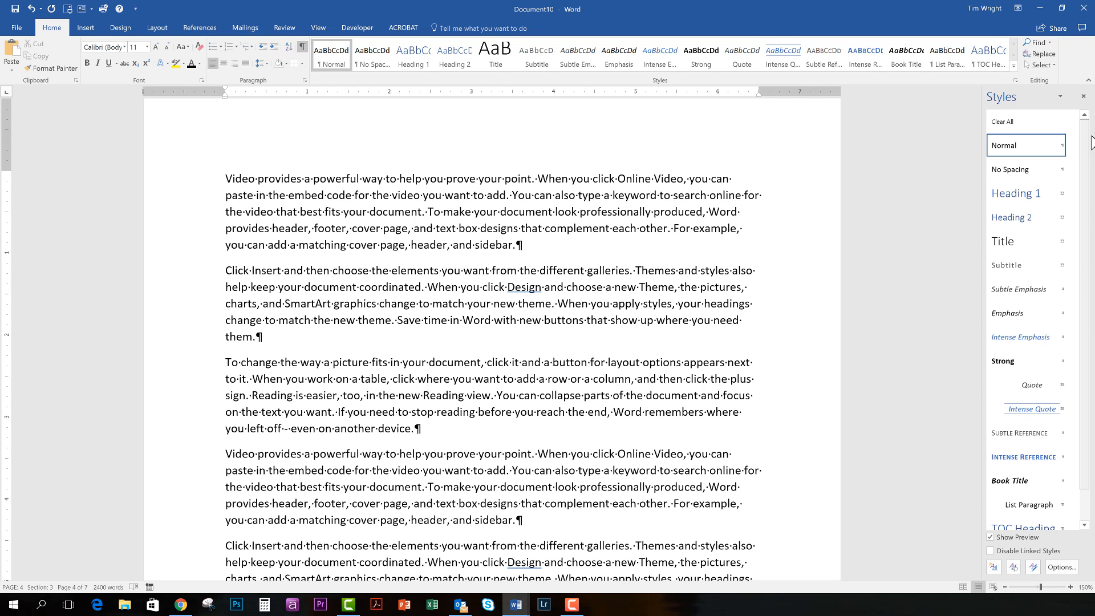
click(162, 27)
click(200, 27)
click(234, 28)
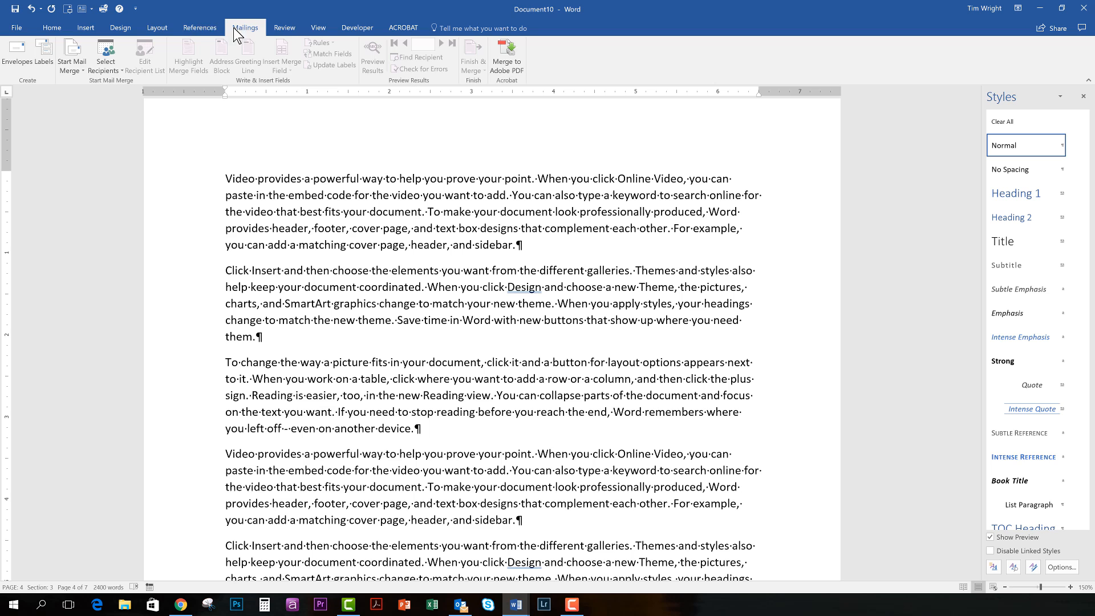
click(158, 28)
click(122, 29)
click(91, 29)
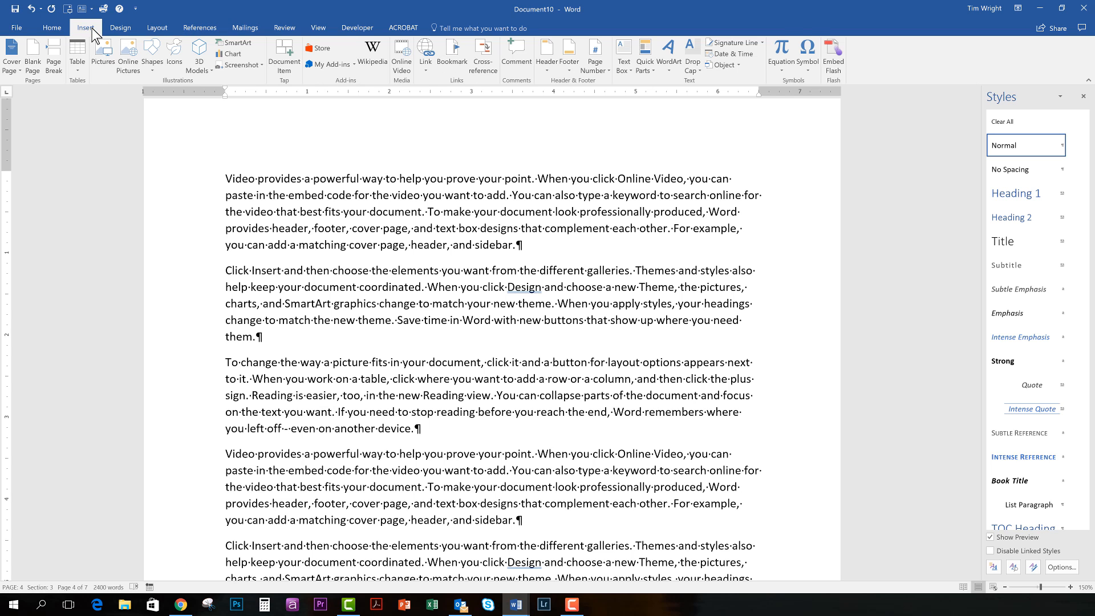
click(56, 29)
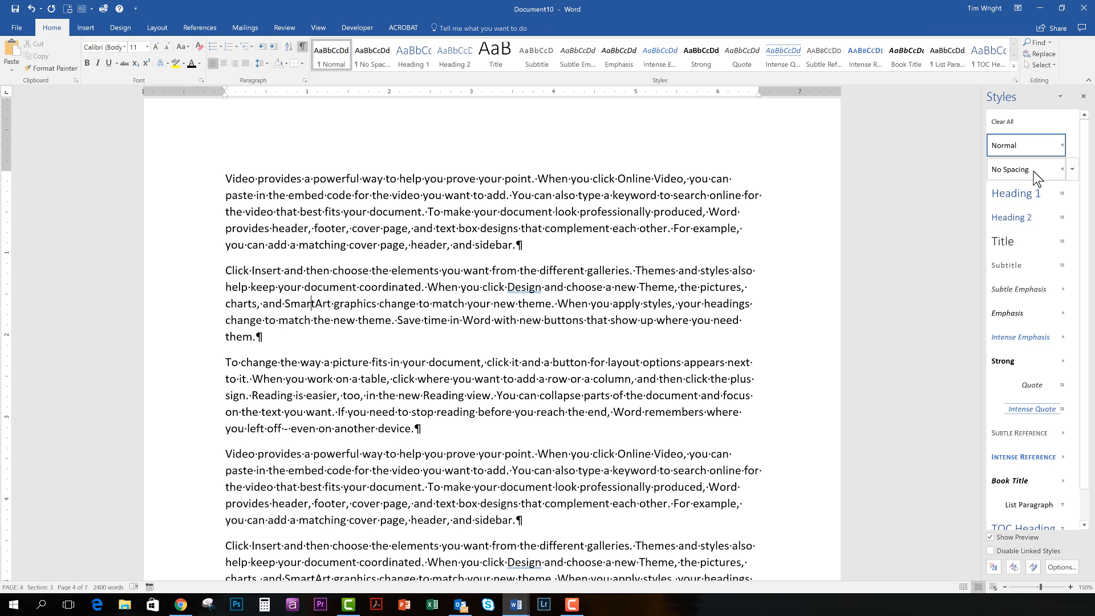
mouse_move(1046, 172)
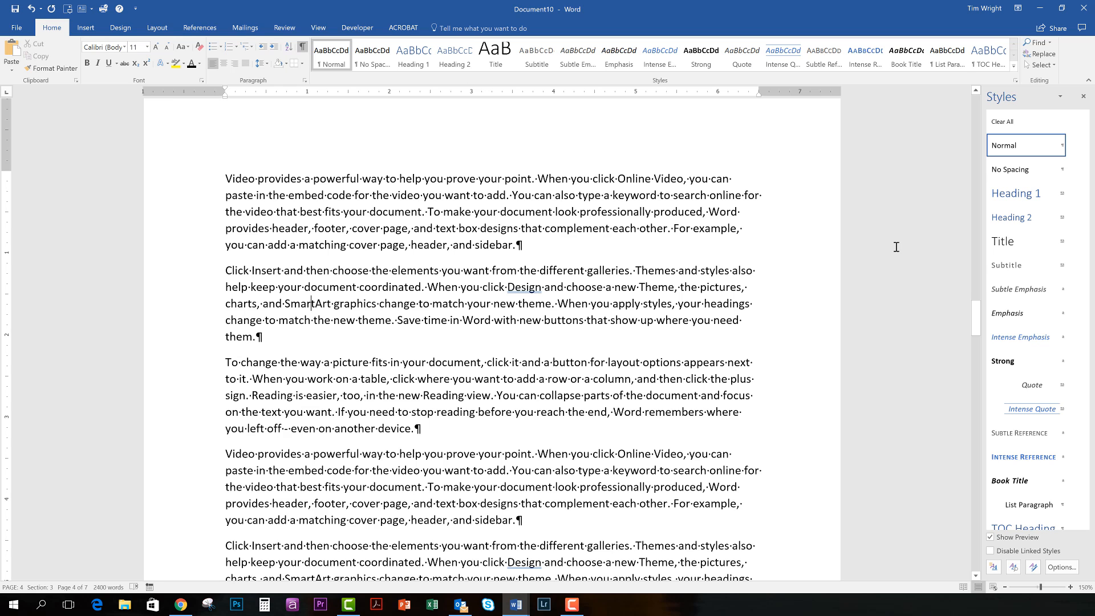
Split the opening words "Video", "Click I", "To" and "Video provides" of the first four page 4 paragraphs onto their own lines
scroll(392, 245, down, 10)
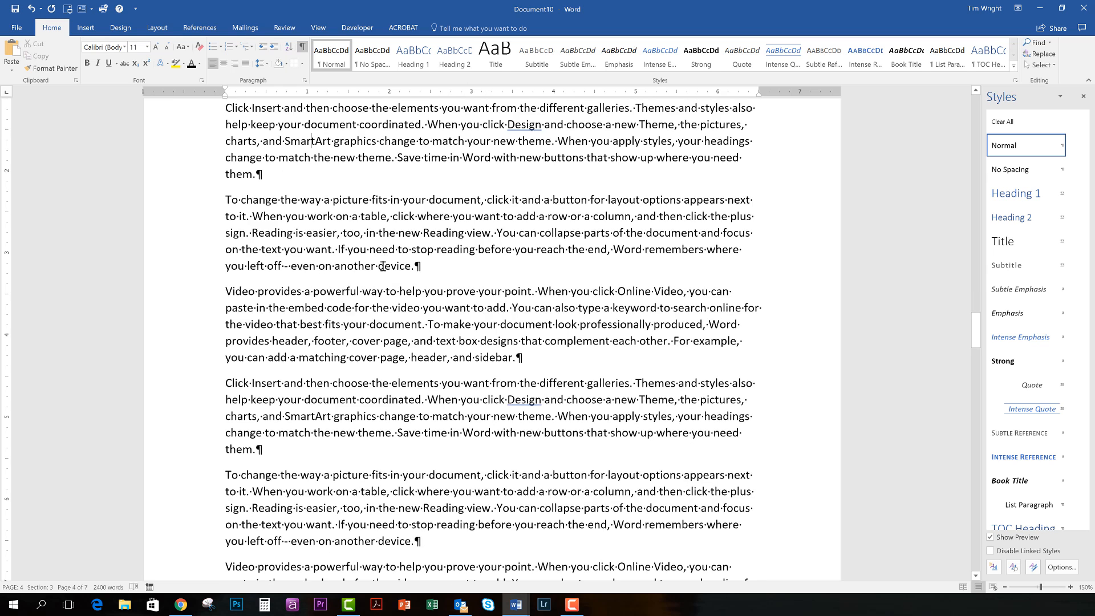
scroll(368, 279, up, 20)
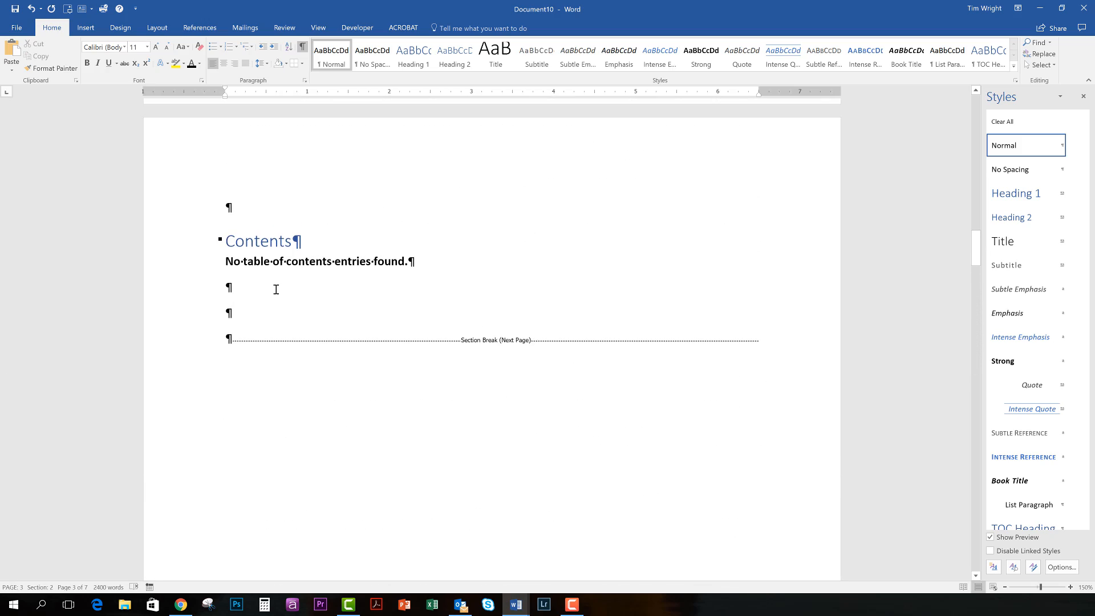
scroll(275, 289, down, 12)
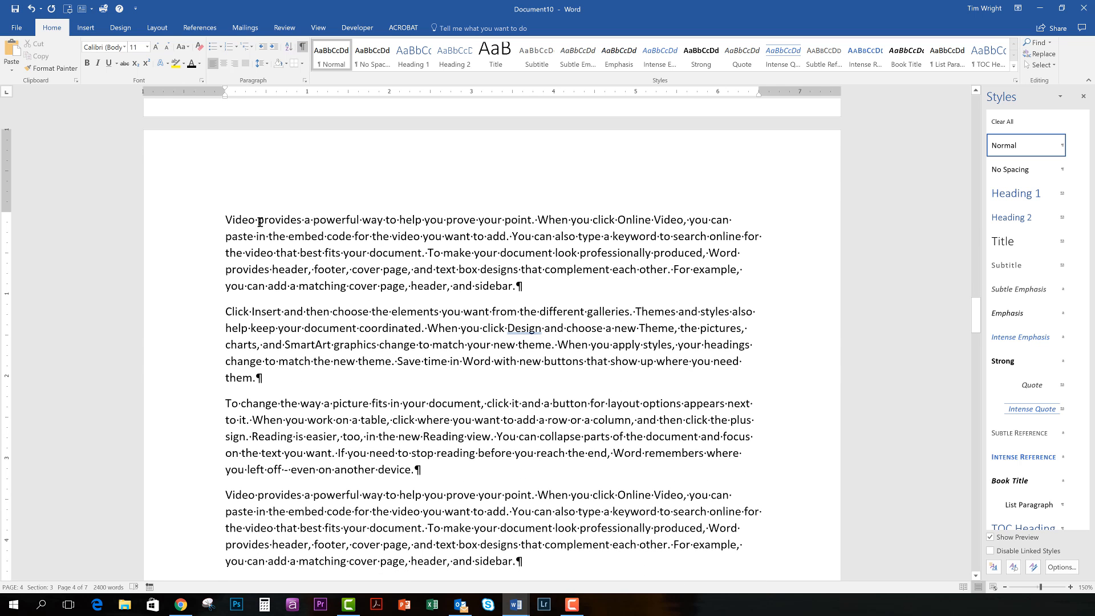
click(259, 220)
key(Return)
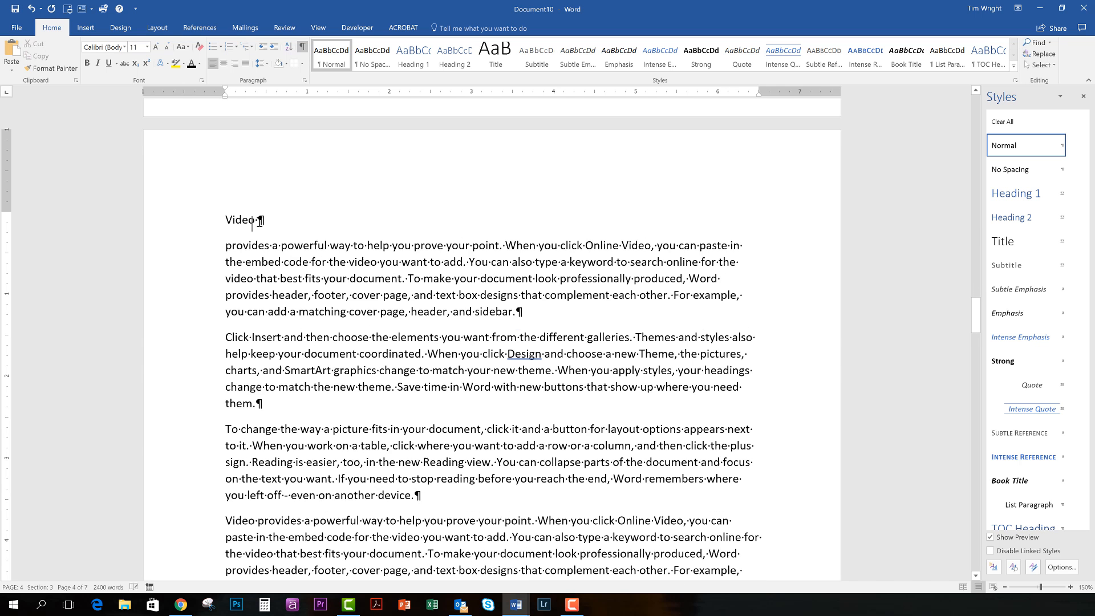
click(254, 339)
key(Return)
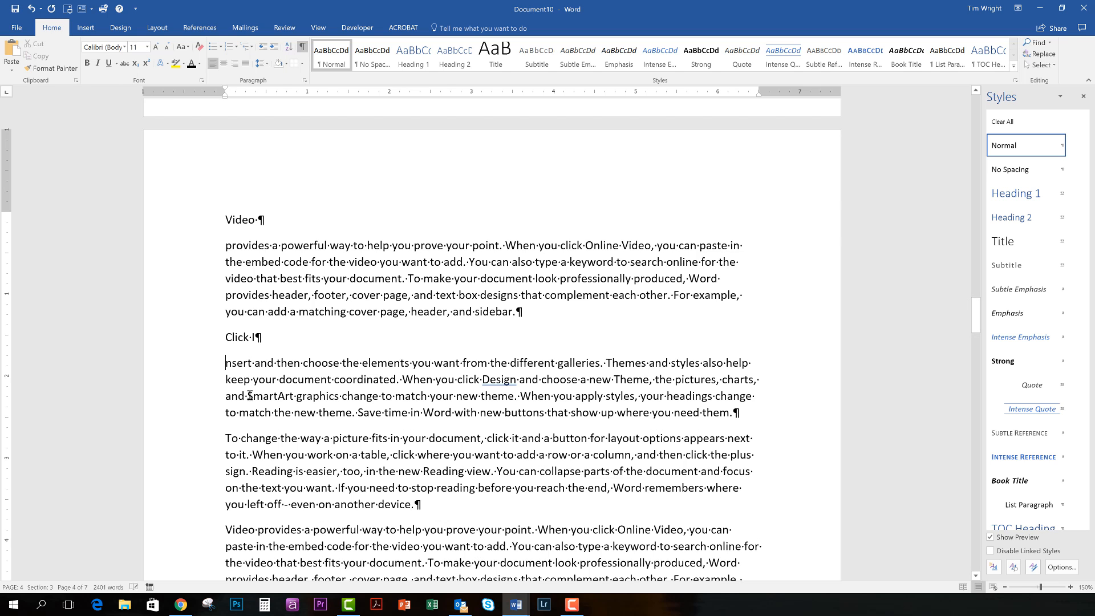
click(242, 441)
key(Return)
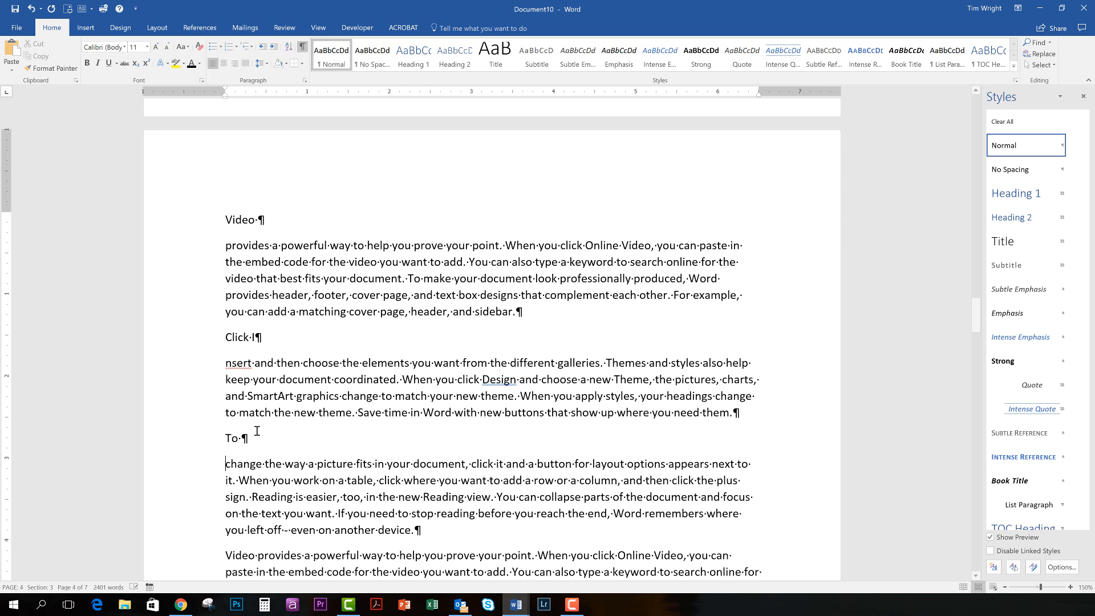
click(304, 555)
key(Return)
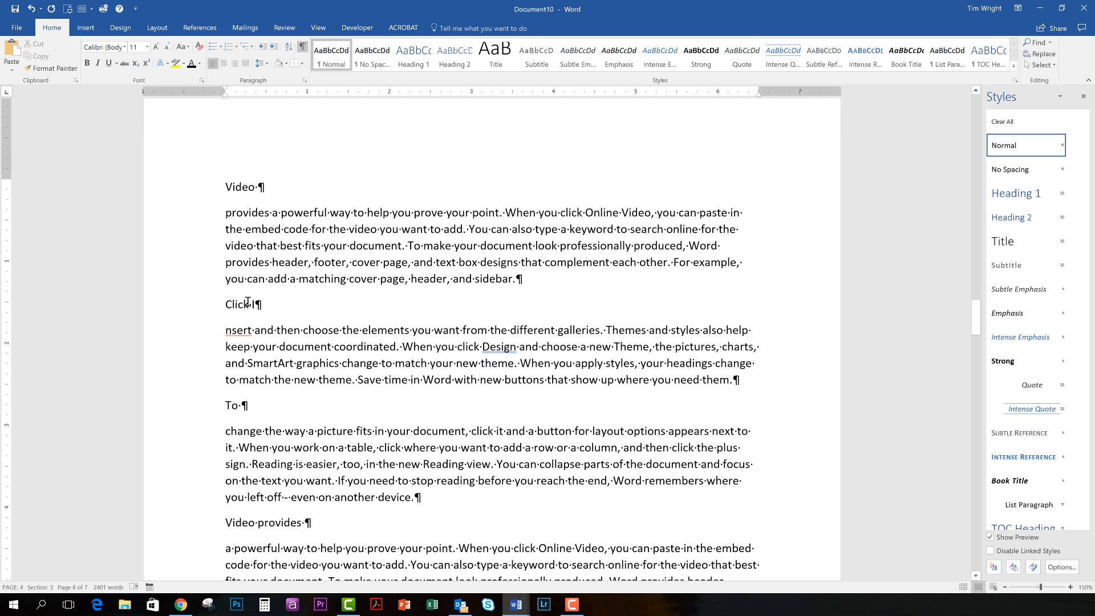
Apply the Heading 1 style to the "Video" and "Click I" lines on page 4
click(237, 405)
click(1018, 194)
click(236, 307)
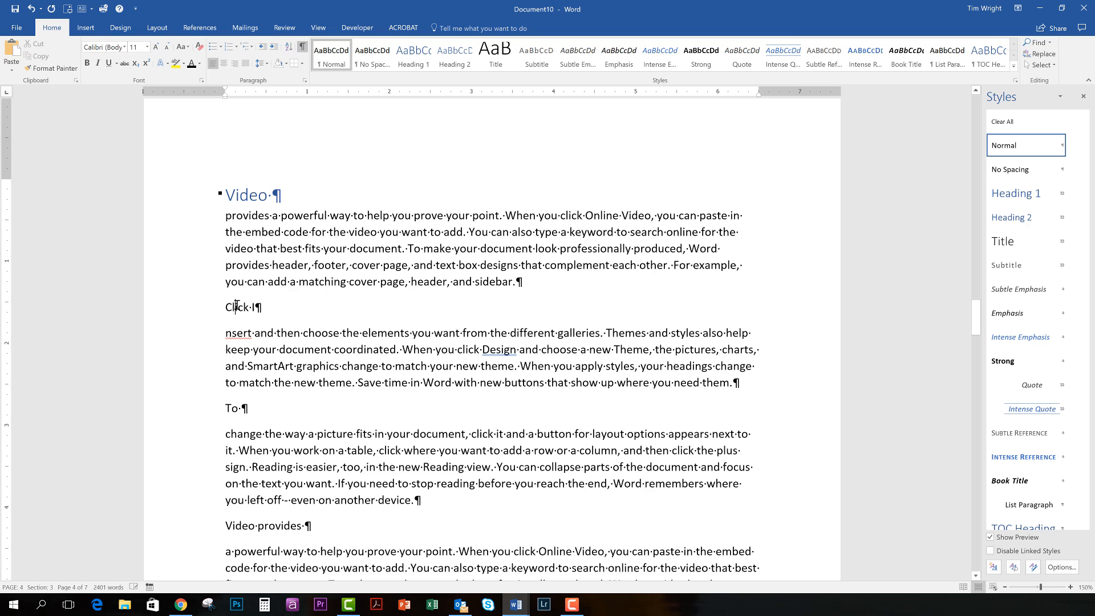
click(1013, 197)
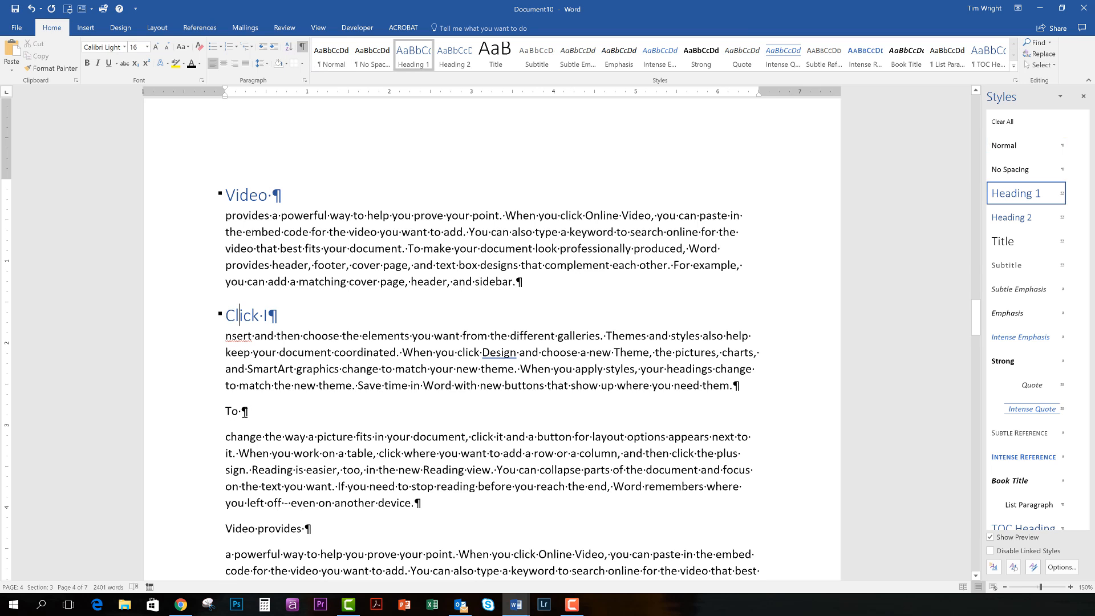
Apply the Heading 2 style to the "To" and "Video provides" lines
click(232, 411)
click(1012, 217)
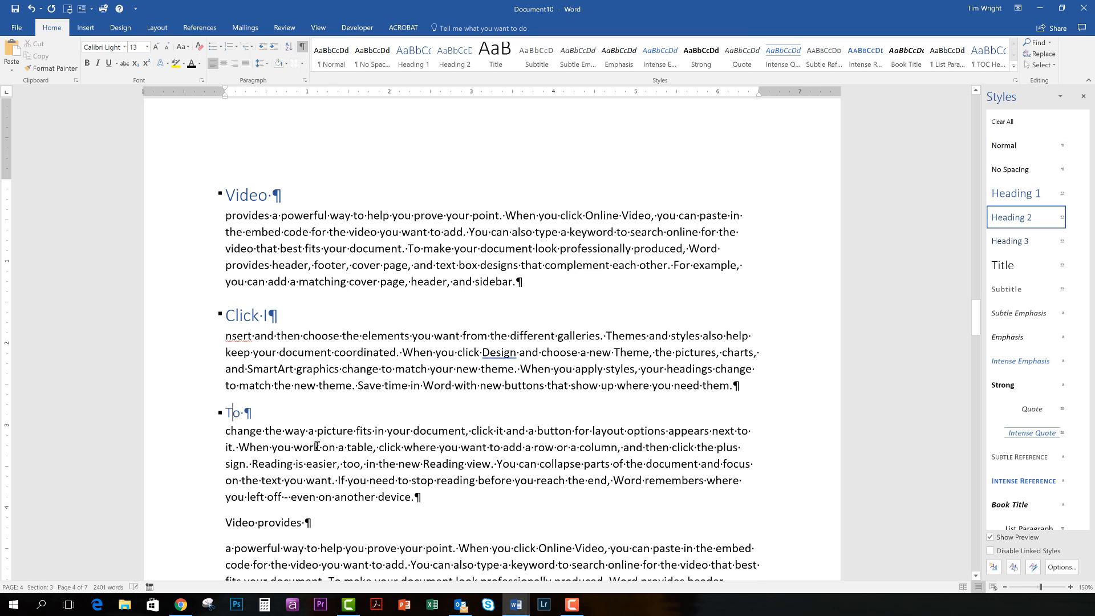
click(243, 525)
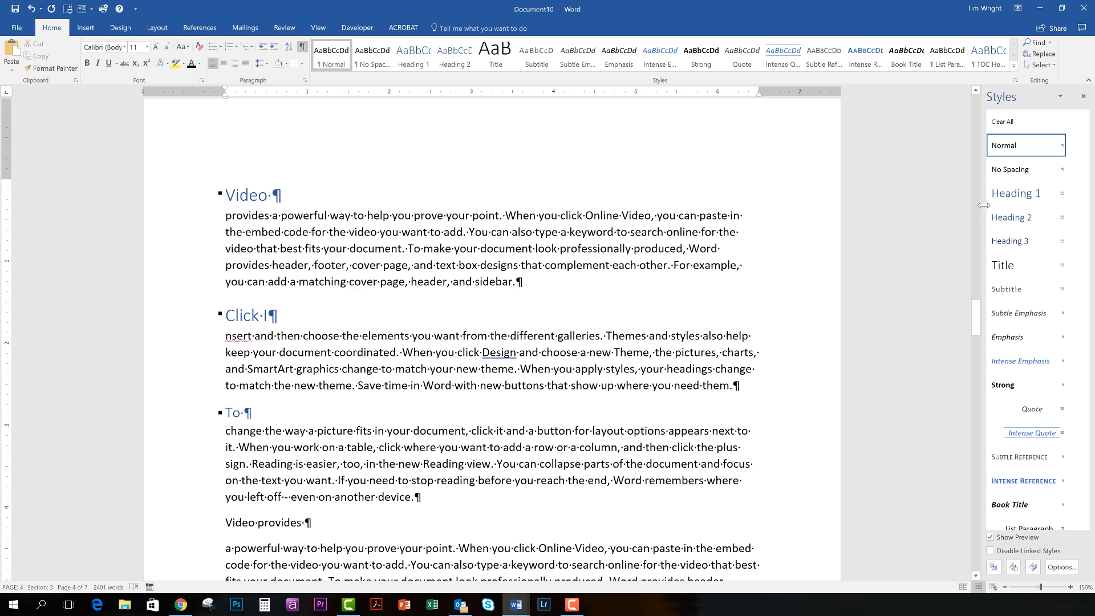
click(1010, 217)
scroll(294, 399, down, 3)
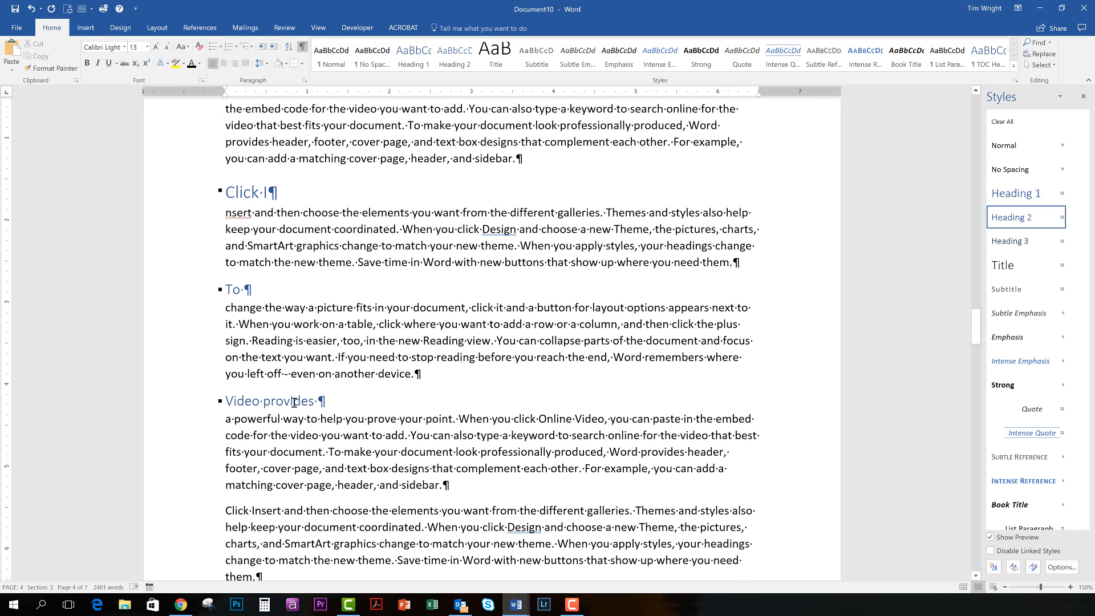
Split "Click Insert" off the paragraph below the "Video provides" section onto its own line and apply Heading 2 to it
click(282, 511)
key(Return)
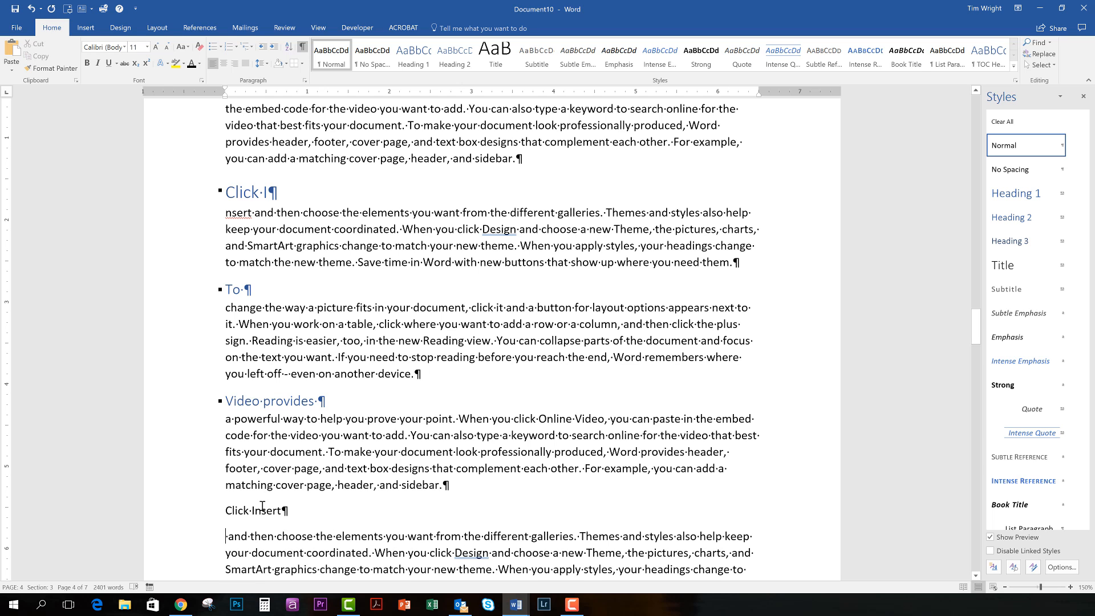
click(1013, 218)
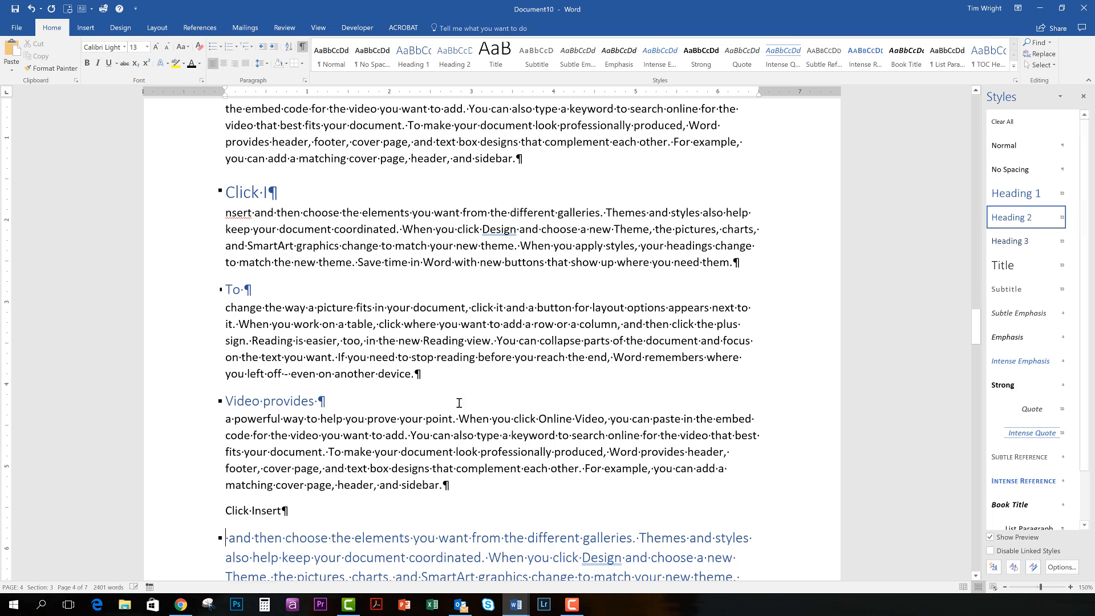
click(276, 400)
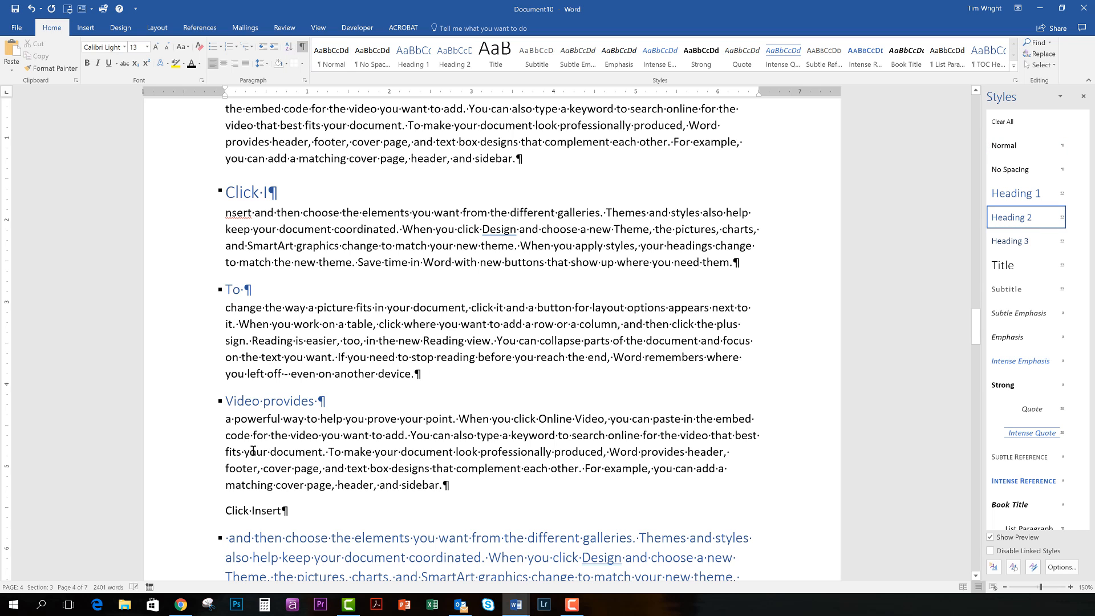
click(248, 513)
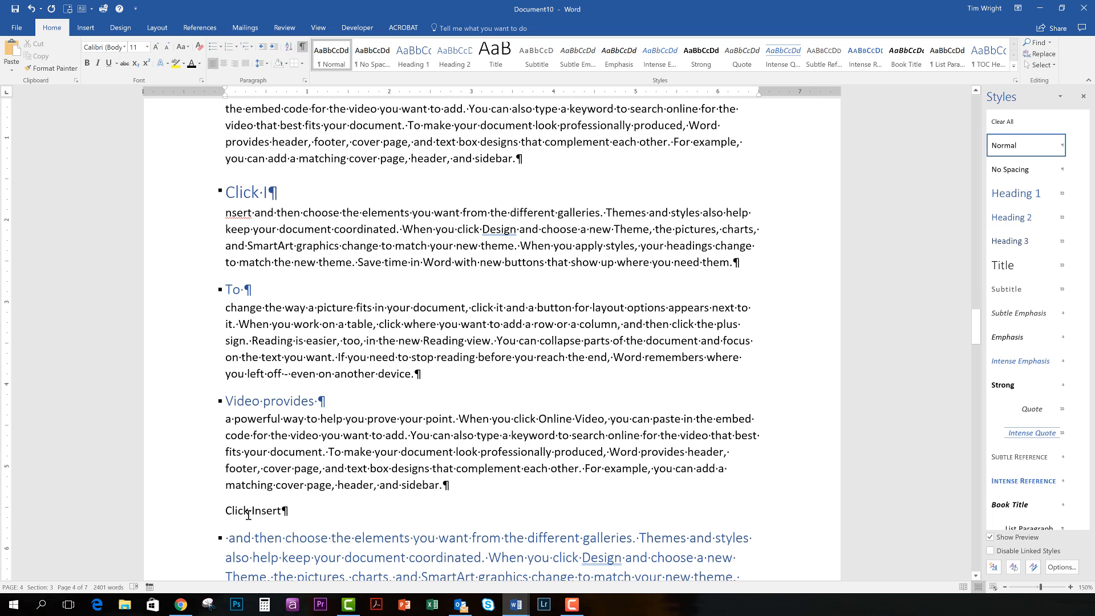
click(1011, 216)
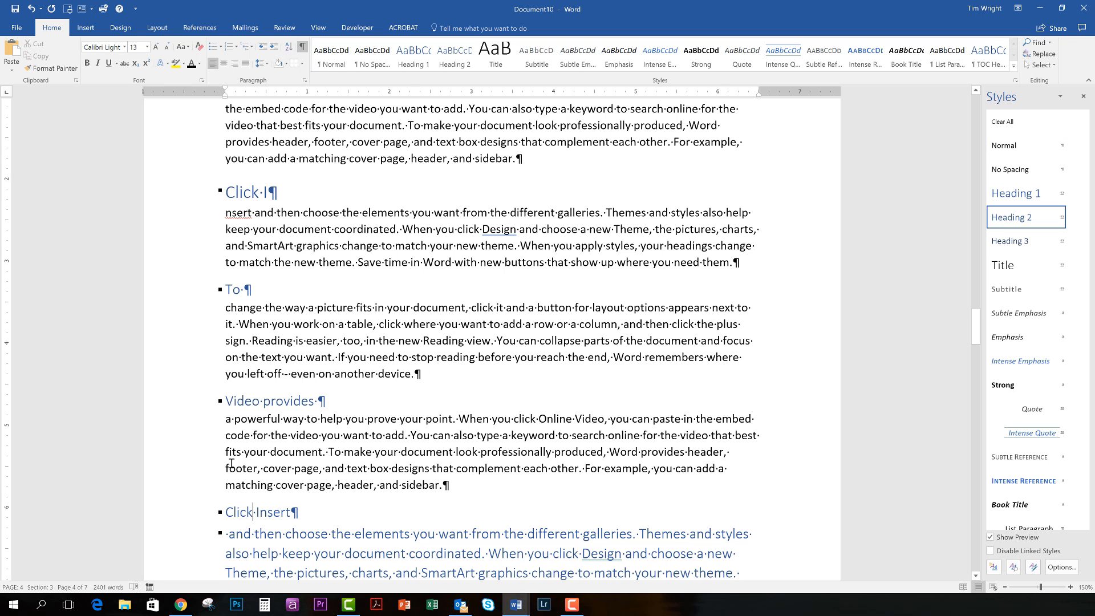
Set the body paragraph below "Click Insert" to the Normal style and apply Heading 3 to the "Click Insert" line
scroll(231, 464, down, 3)
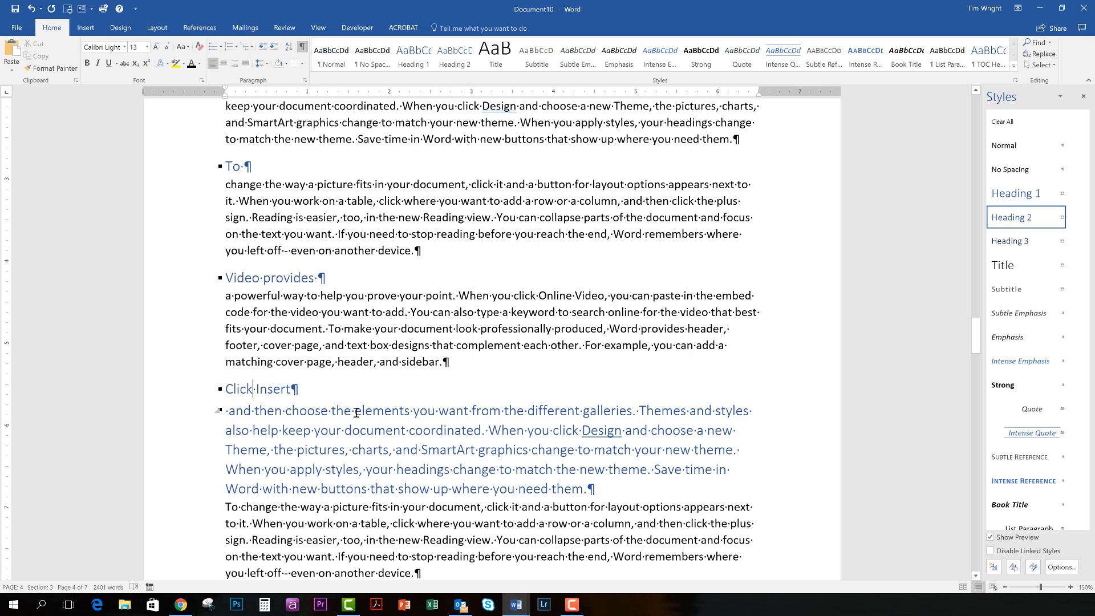
click(331, 53)
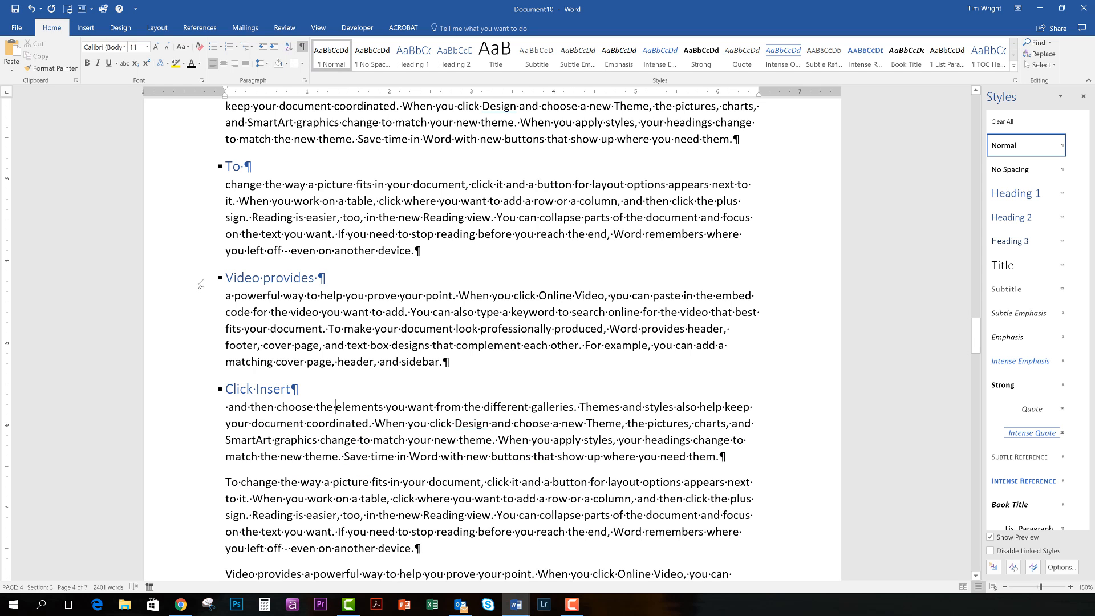
click(276, 277)
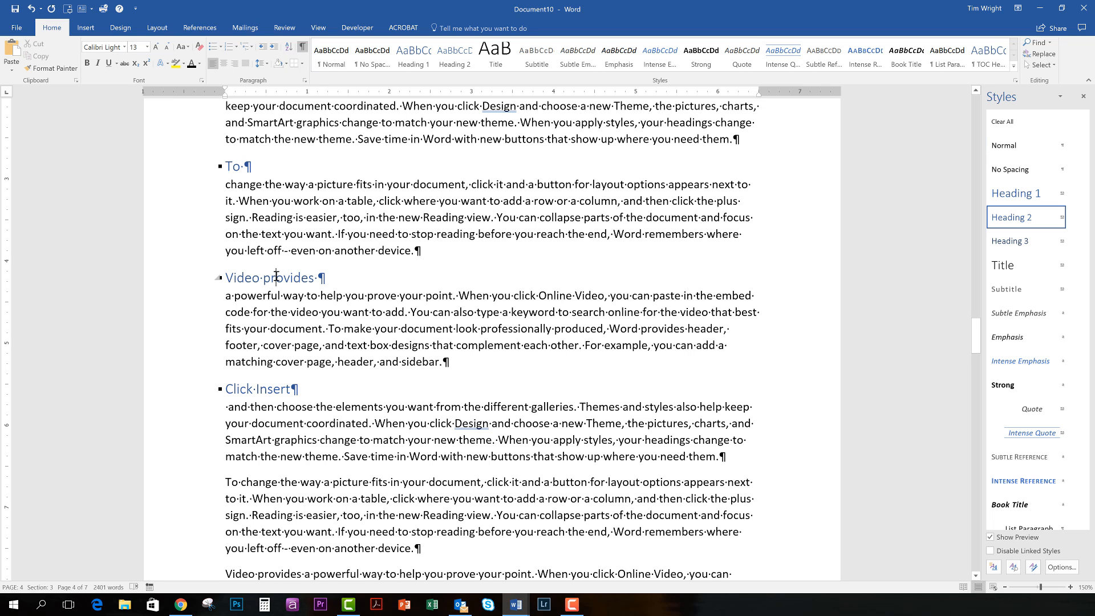
click(267, 389)
click(1011, 241)
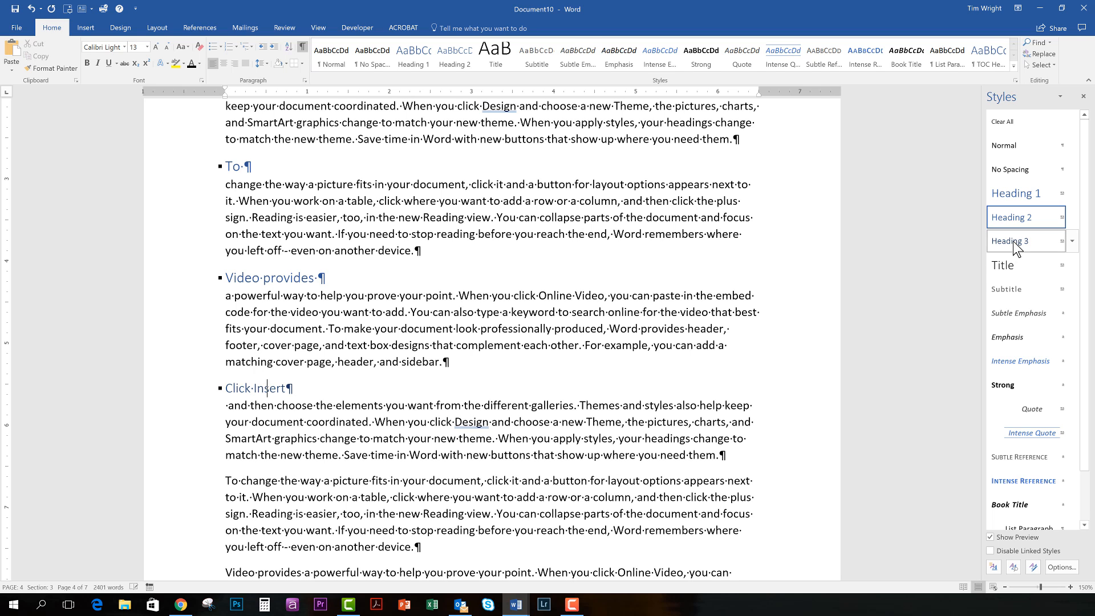
Update the table of contents on page 3 to include the newly styled headings
click(271, 285)
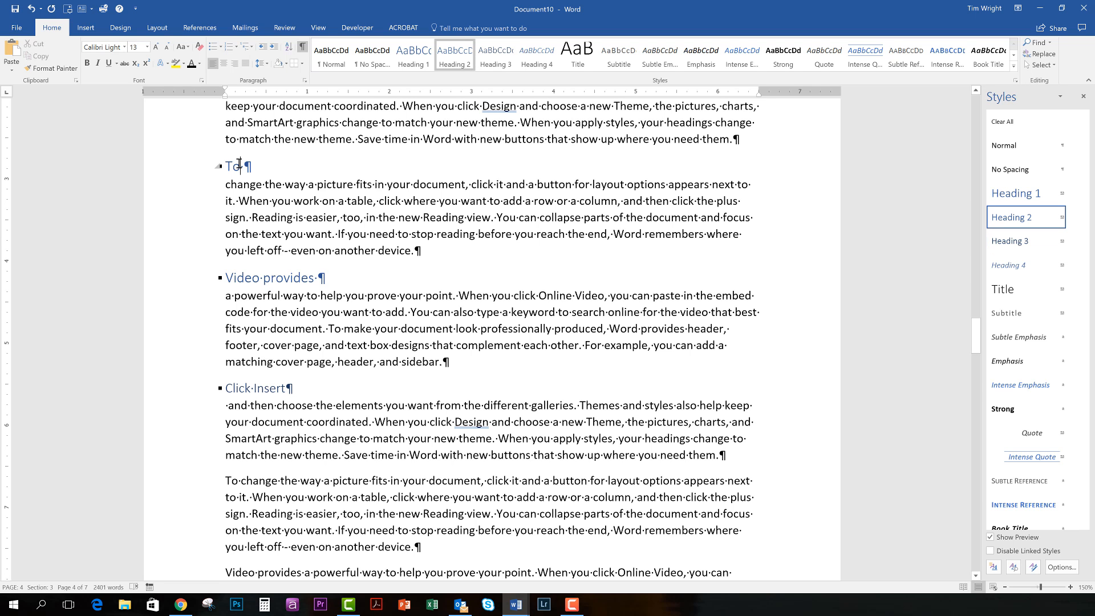
scroll(240, 166, up, 4)
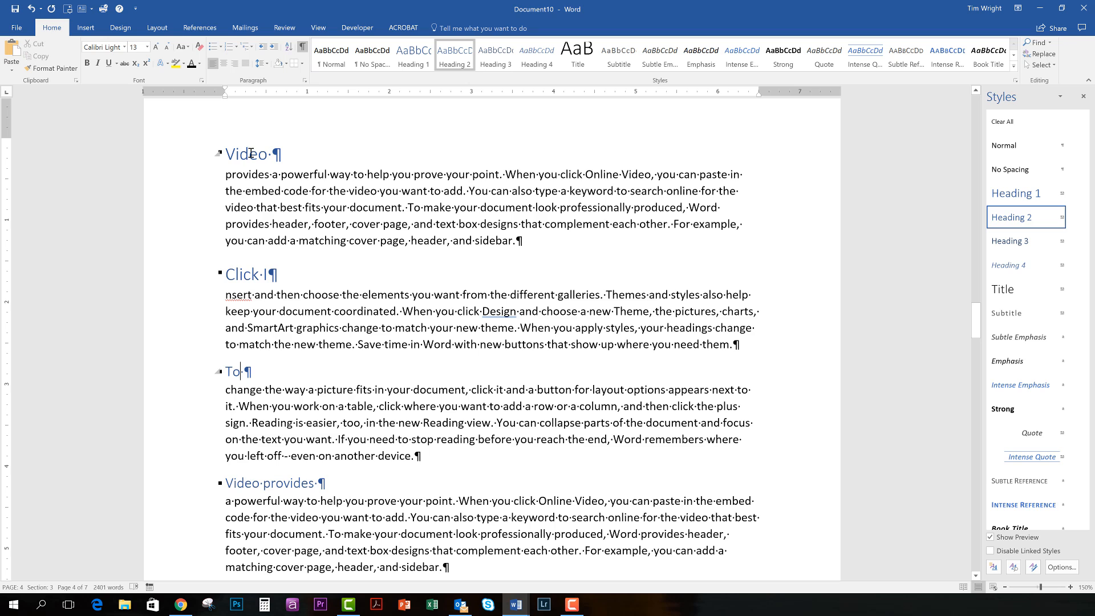
click(251, 153)
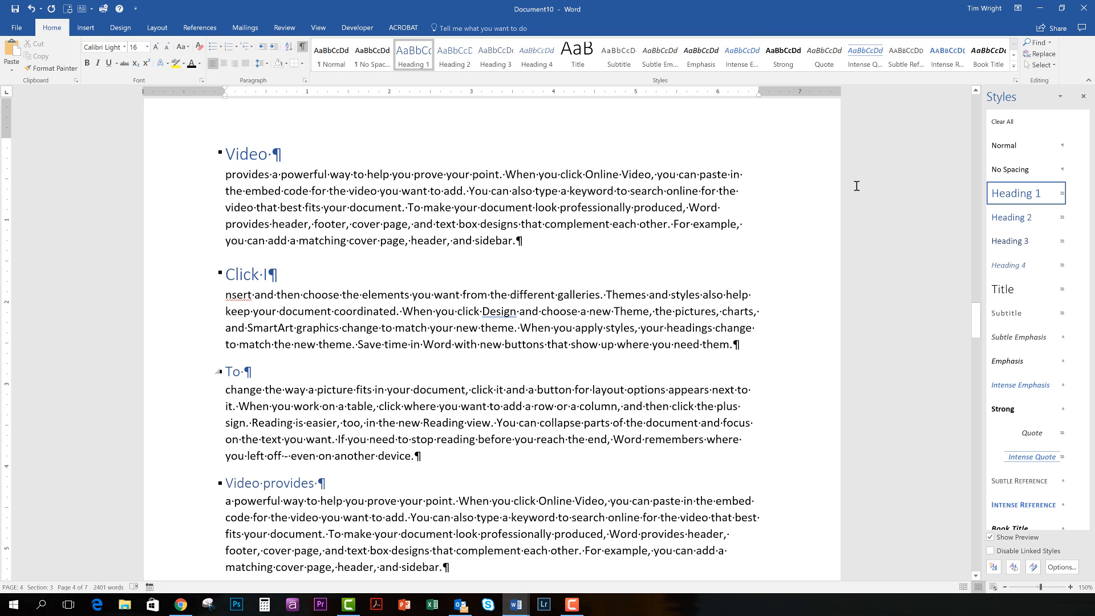
click(307, 144)
scroll(342, 242, up, 7)
scroll(351, 251, up, 10)
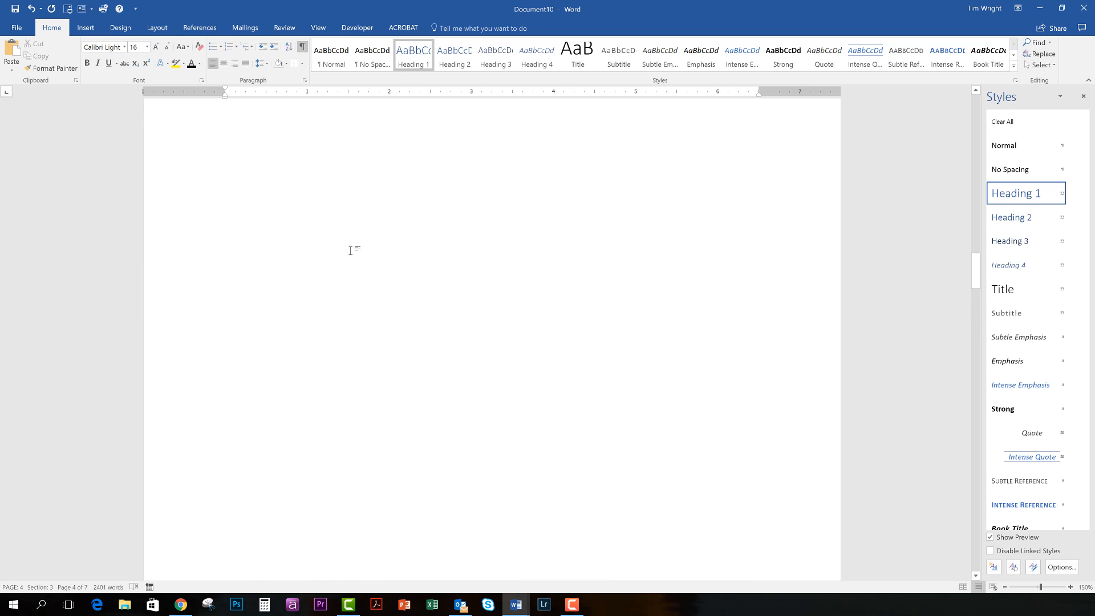
click(277, 273)
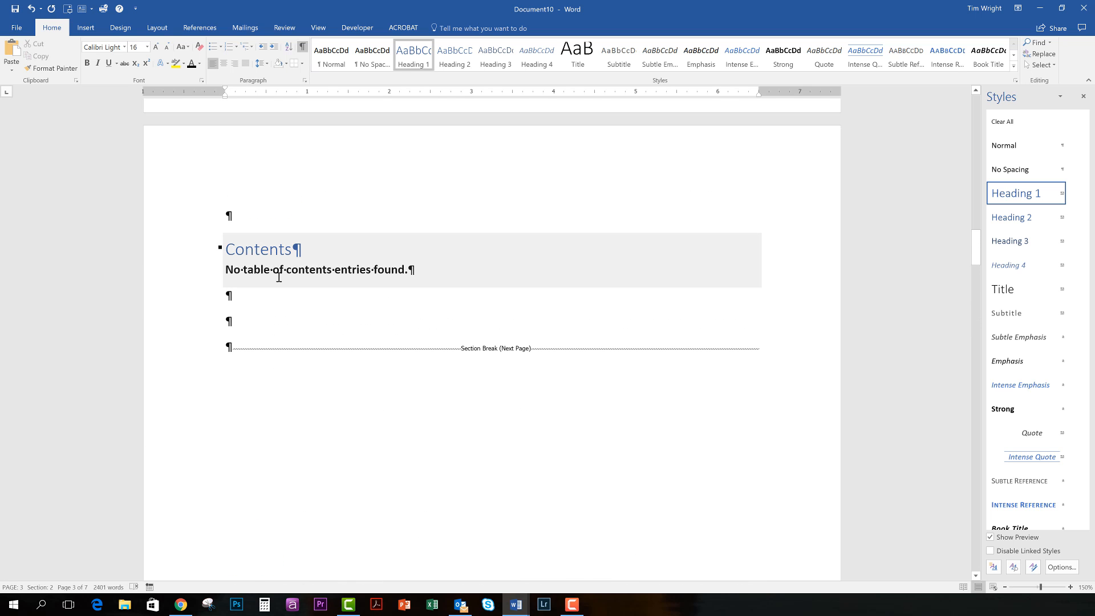
click(289, 347)
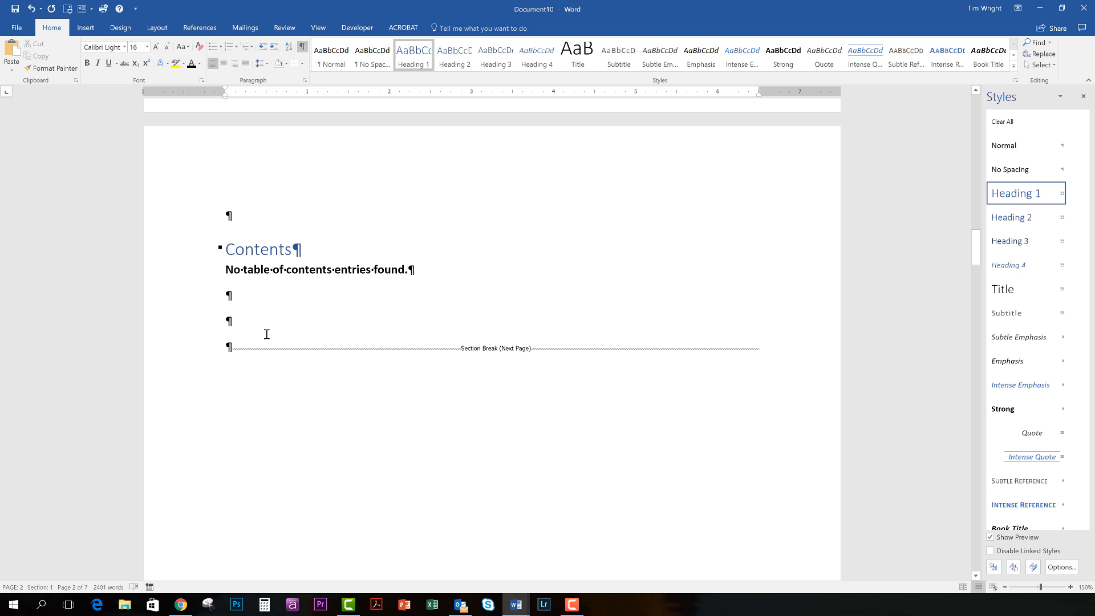
click(262, 246)
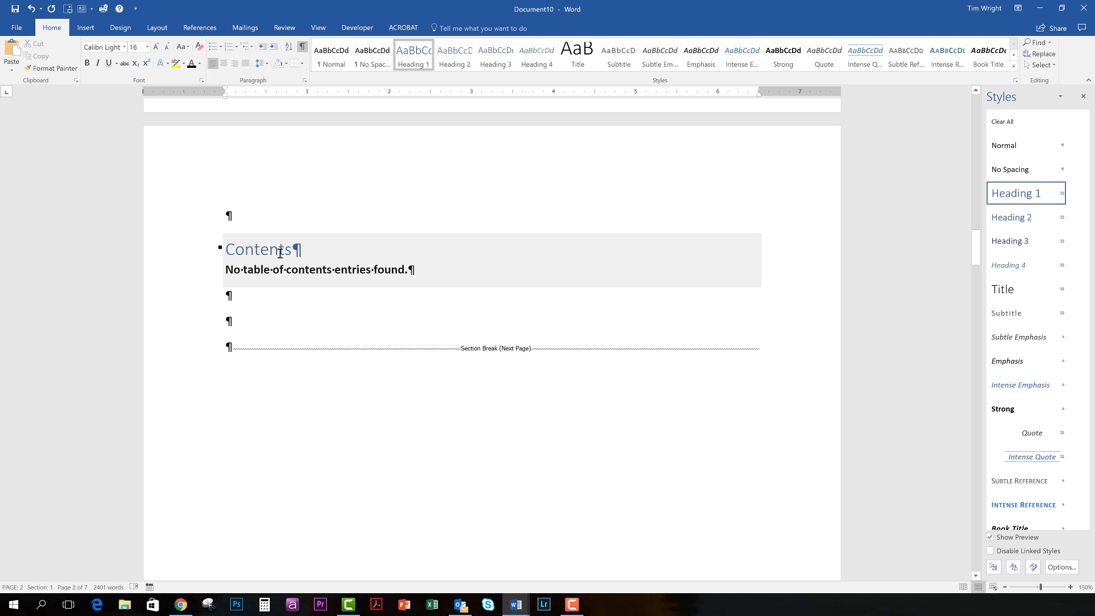
click(313, 246)
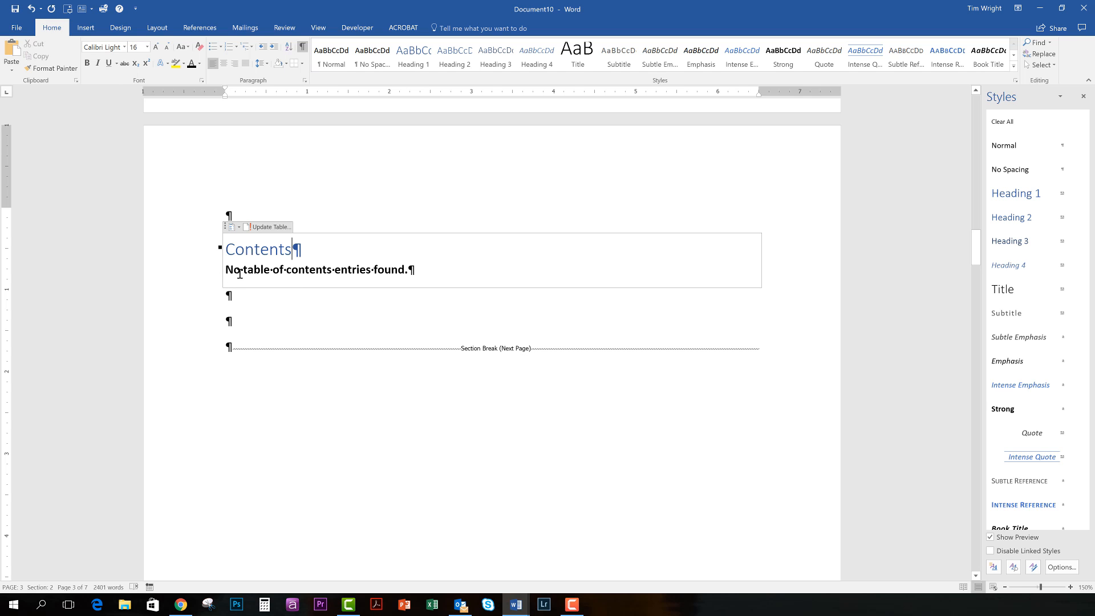
click(267, 227)
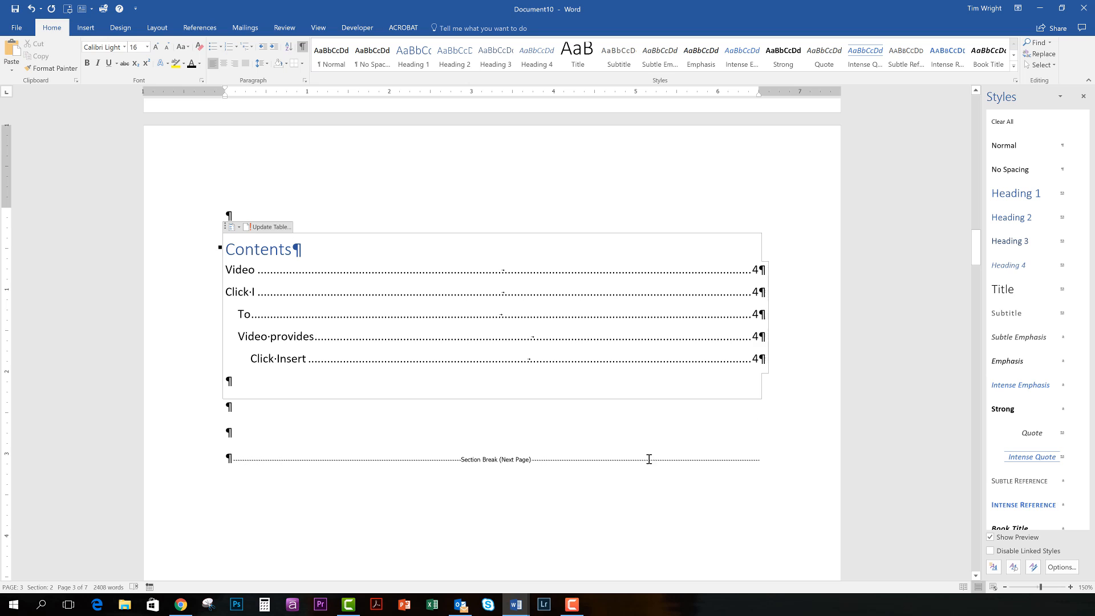
click(246, 492)
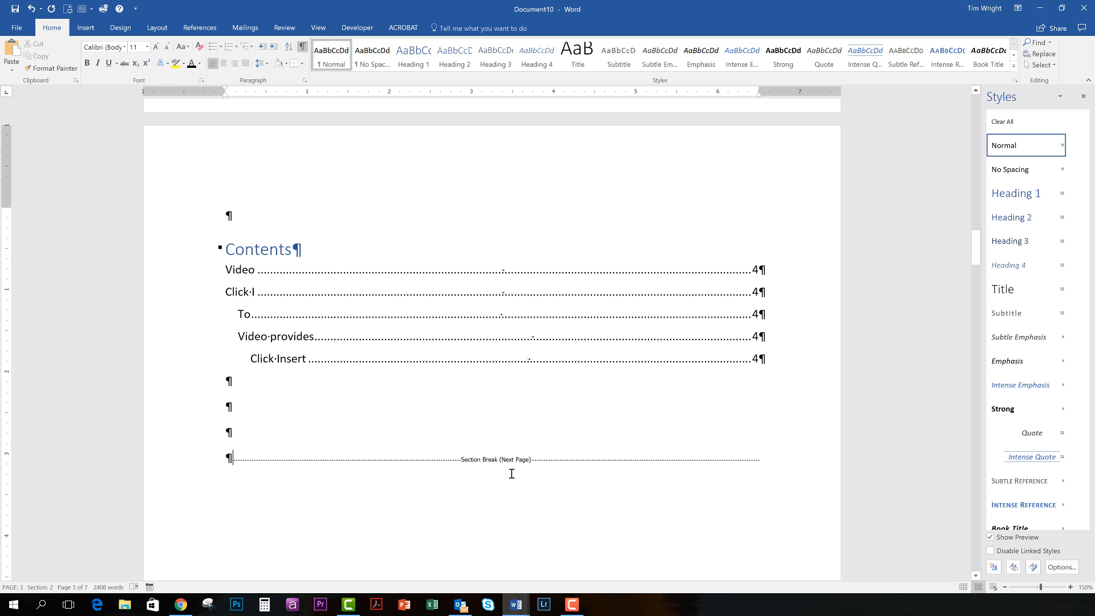
Follow the "Click I" entry in the table of contents to its heading in the body text
scroll(494, 457, up, 8)
scroll(402, 482, up, 10)
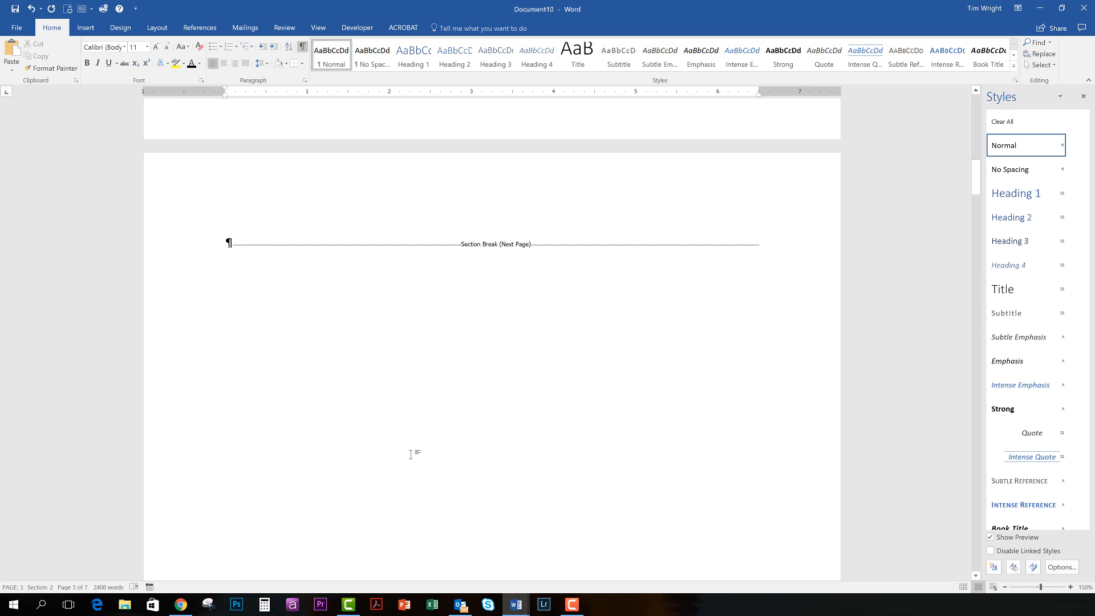
scroll(450, 490, down, 5)
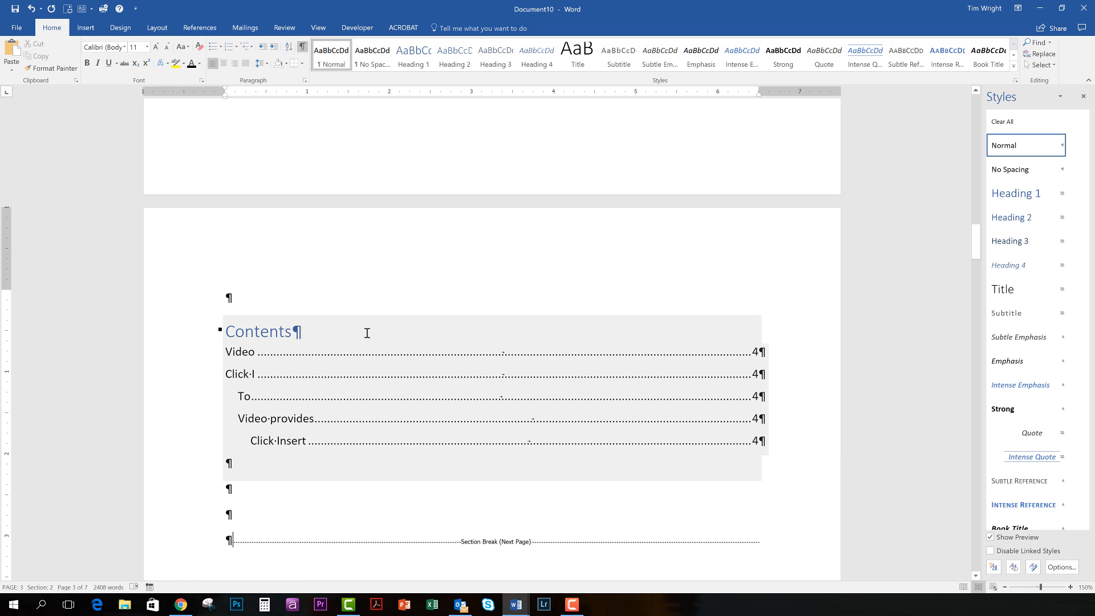
click(367, 333)
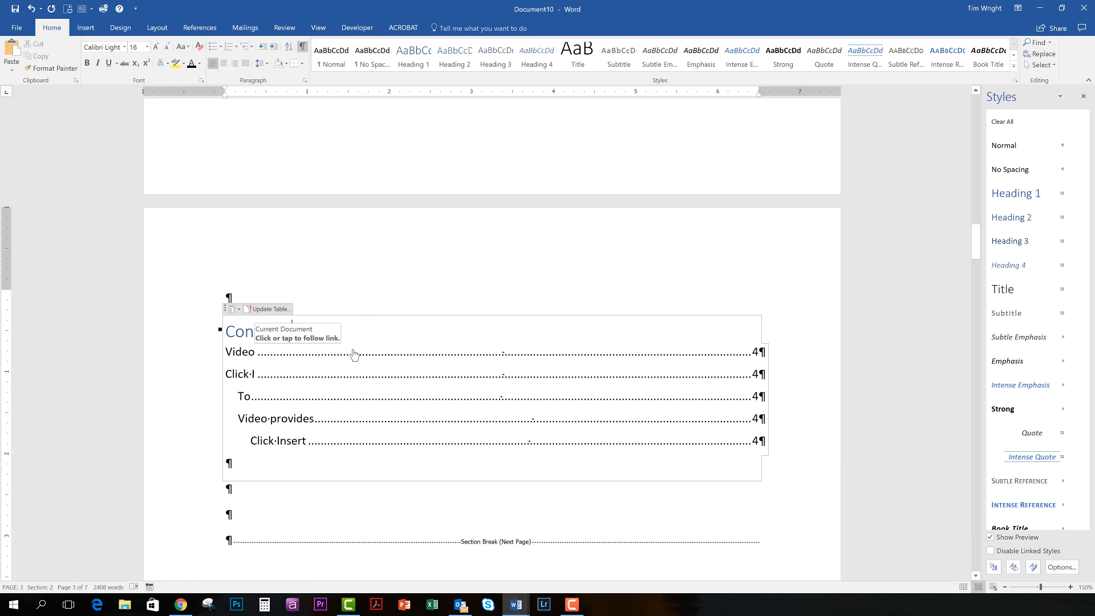
ctrl+click(359, 375)
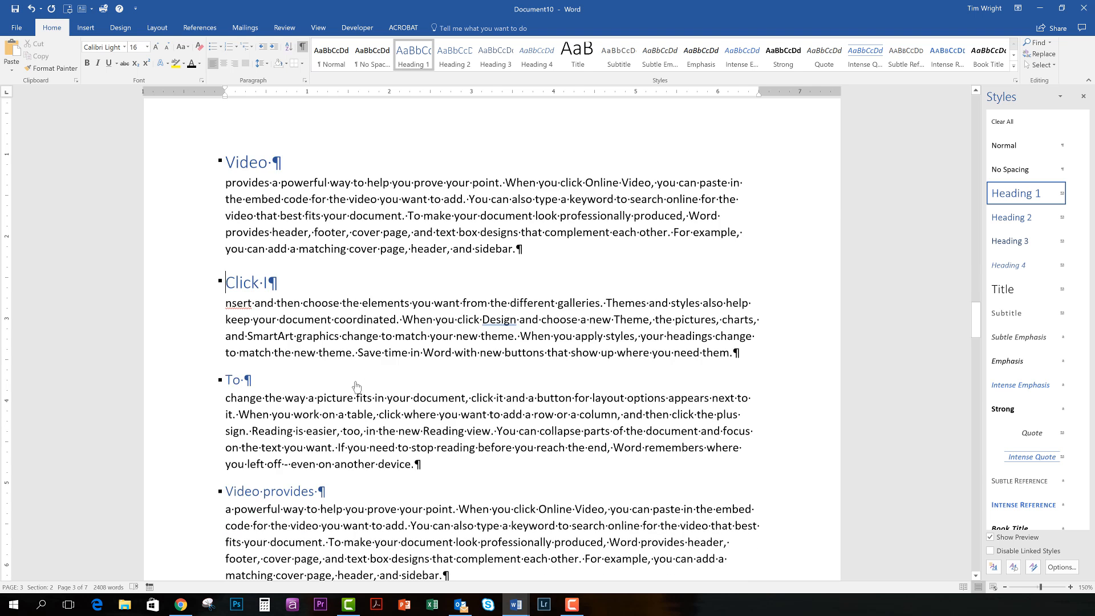
Set 2-inch left and right margins for the table of contents section and compare it with the body page that follows
scroll(349, 437, up, 10)
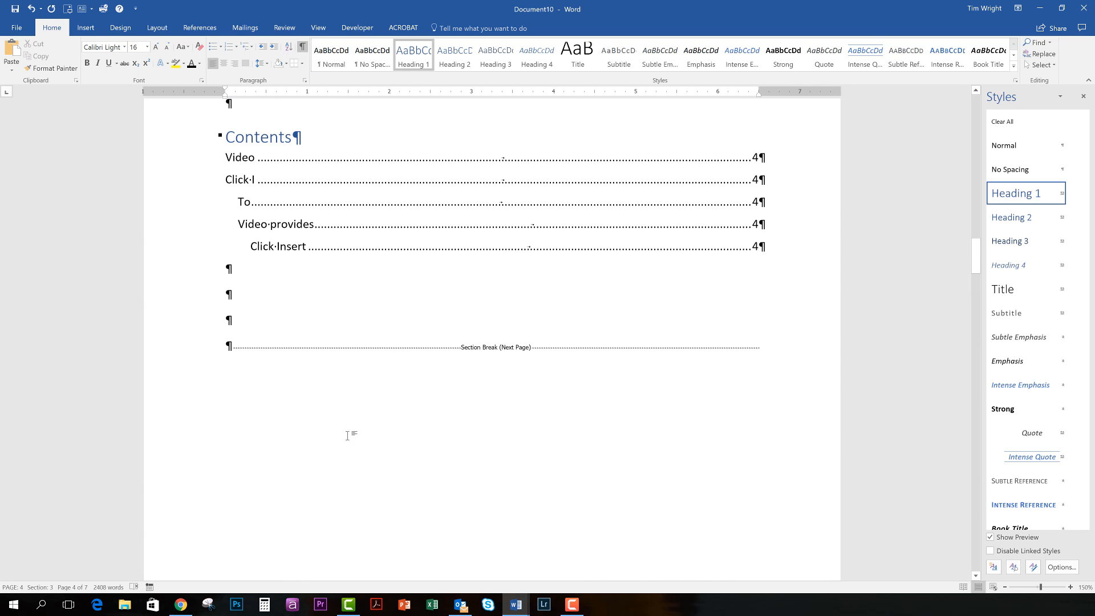
click(375, 277)
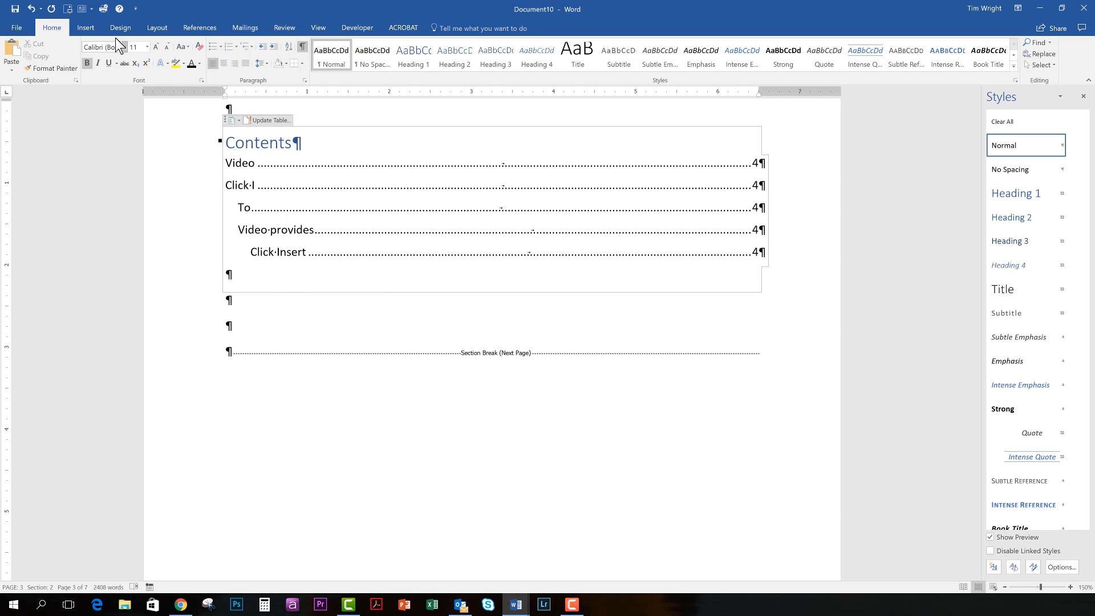
click(156, 30)
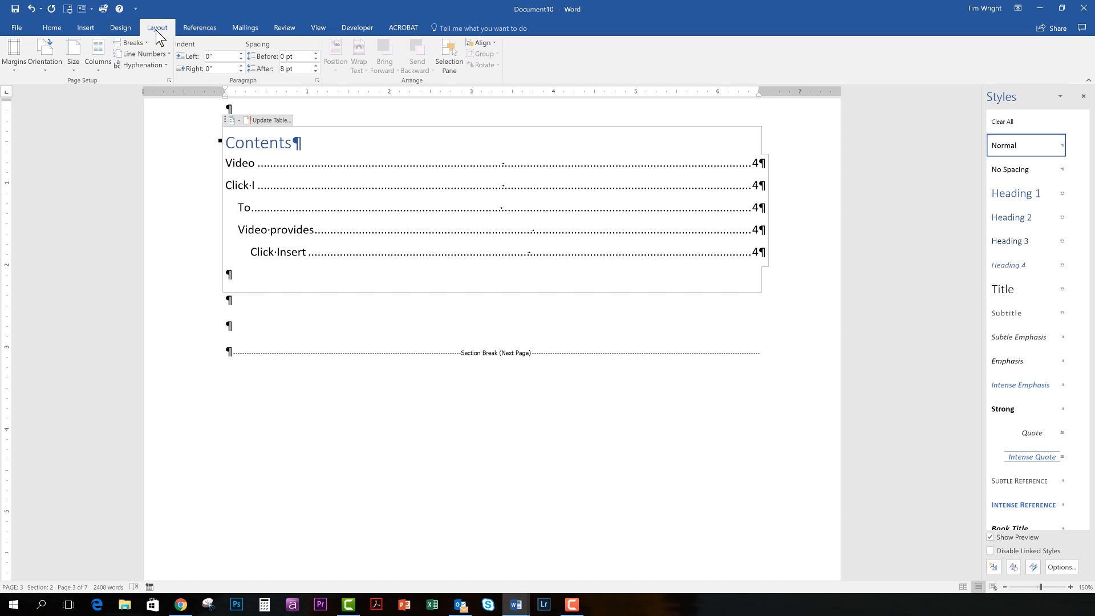
click(18, 66)
click(29, 248)
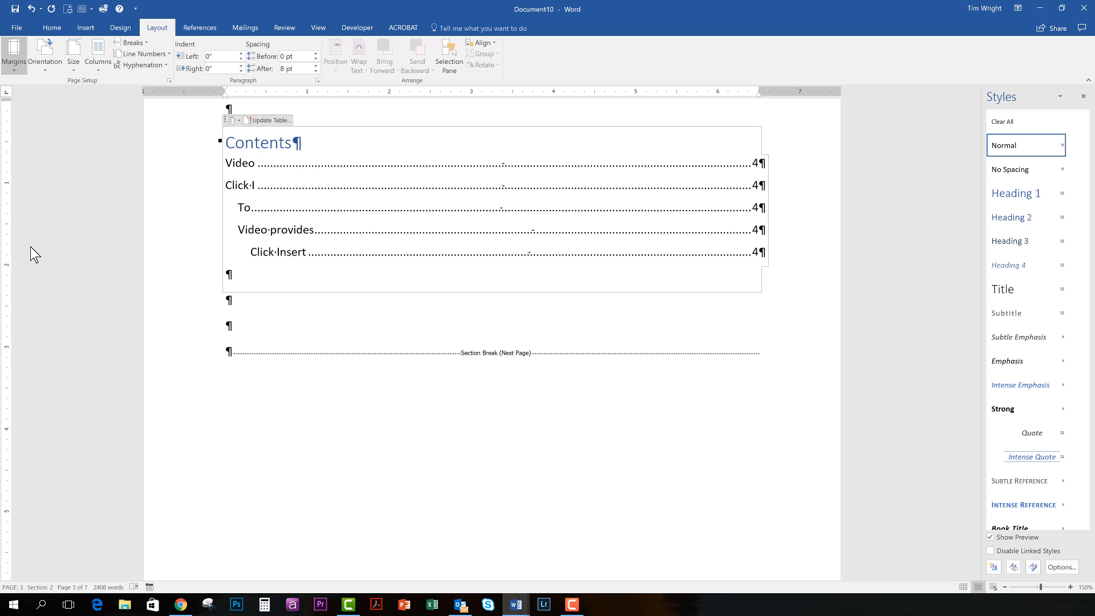
scroll(501, 334, up, 3)
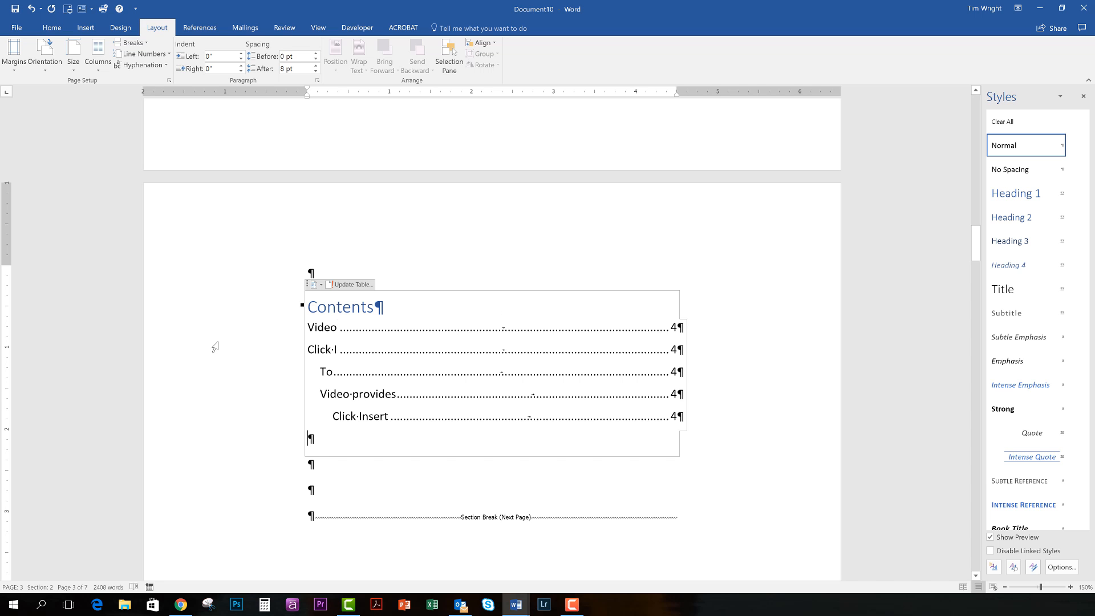
scroll(473, 274, down, 1)
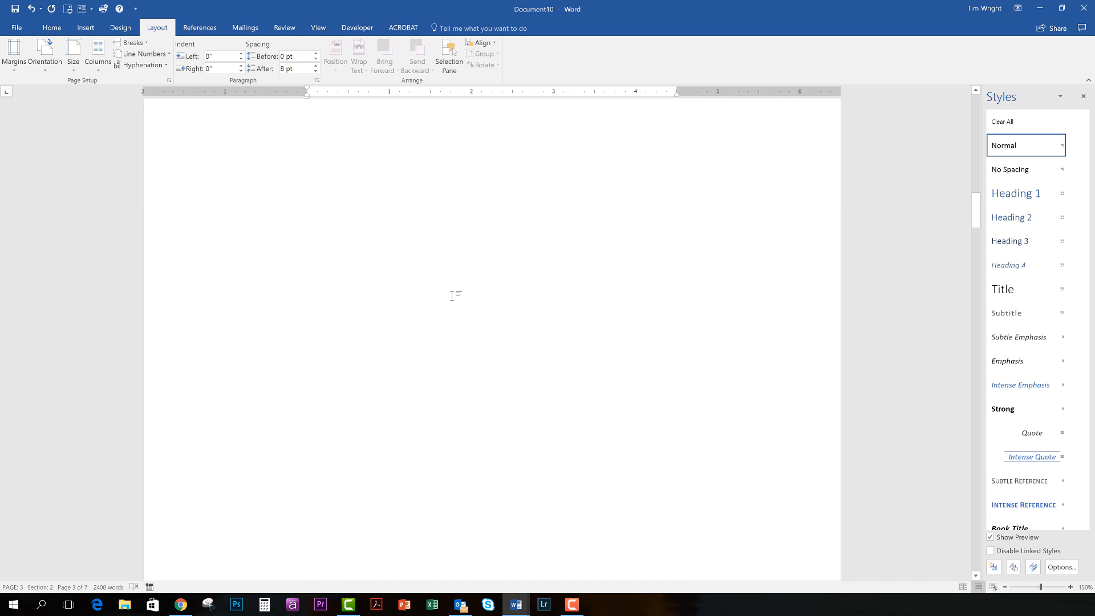
scroll(463, 289, down, 20)
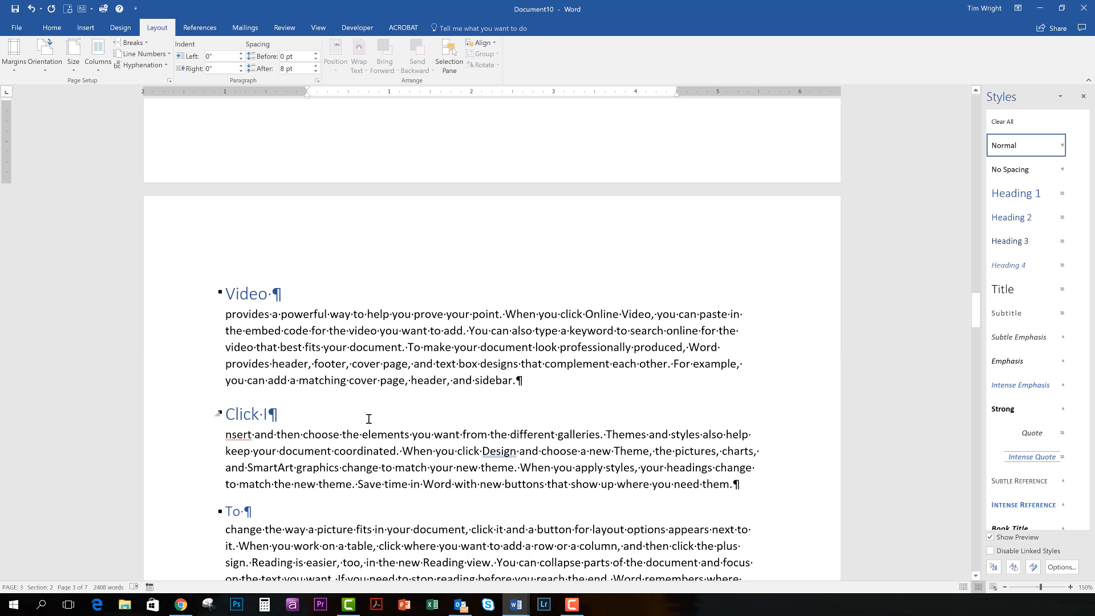
Enable "Use CTRL + Click to follow hyperlink" in the advanced Word options and check the link hint on the table of contents
scroll(394, 442, up, 15)
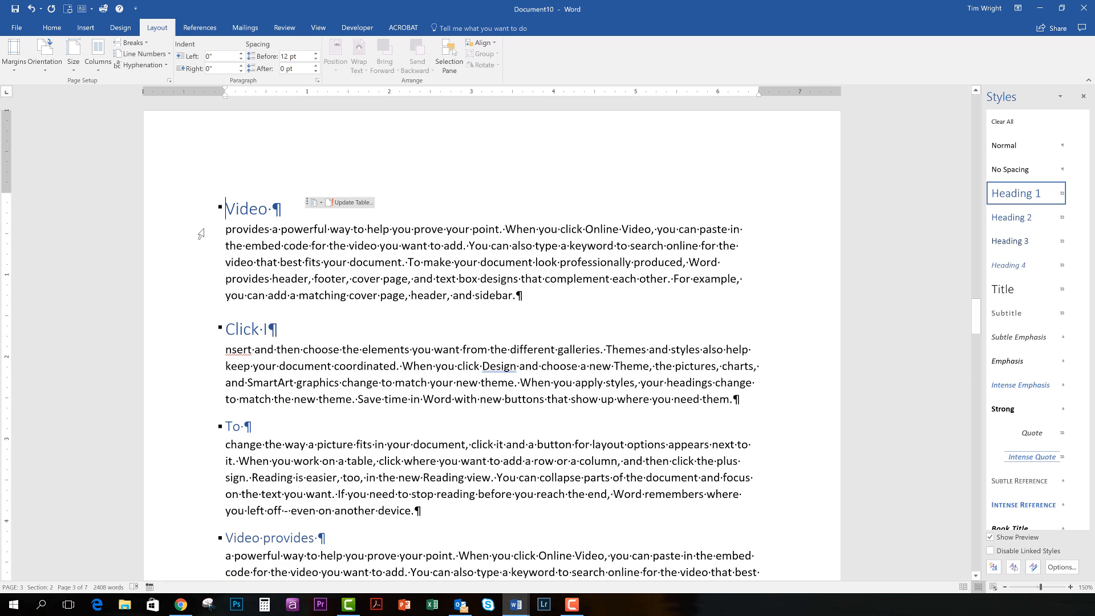
scroll(335, 314, up, 3)
scroll(335, 313, up, 10)
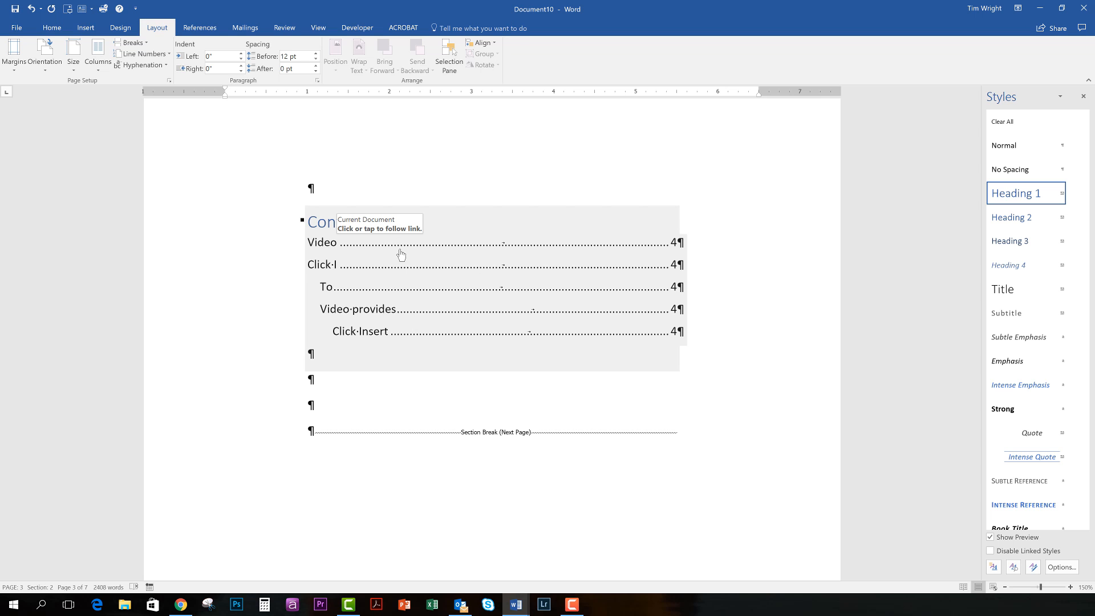
click(17, 28)
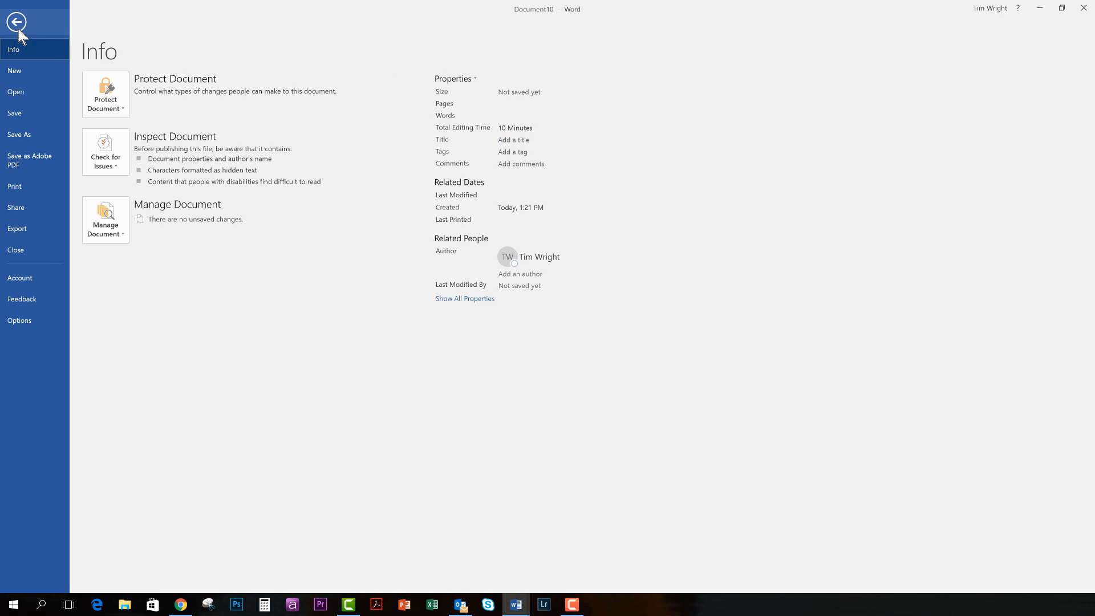
click(19, 320)
click(336, 224)
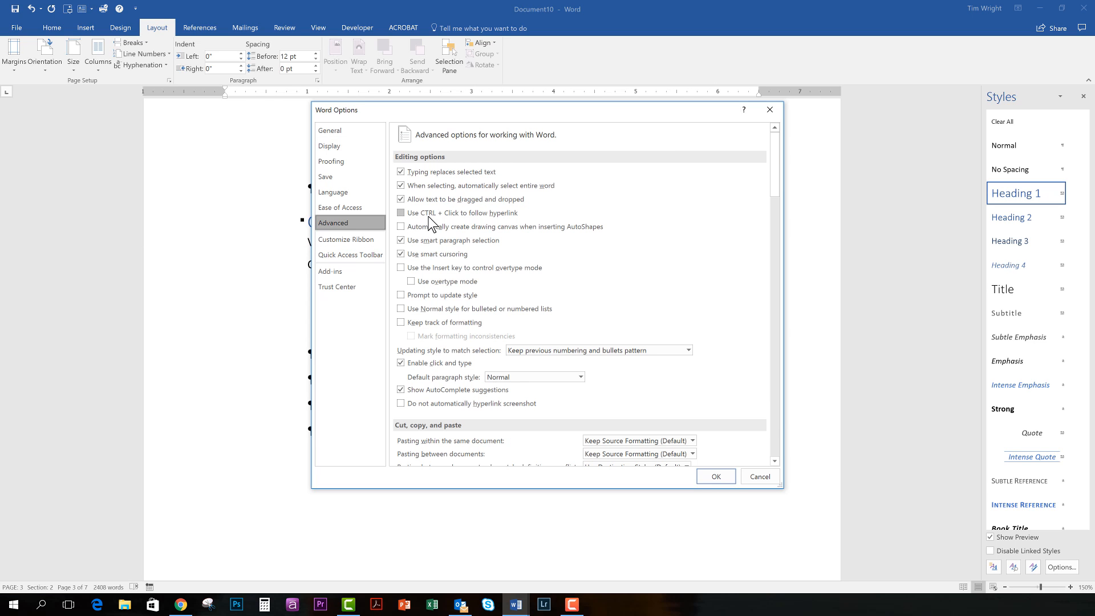
click(401, 214)
click(710, 475)
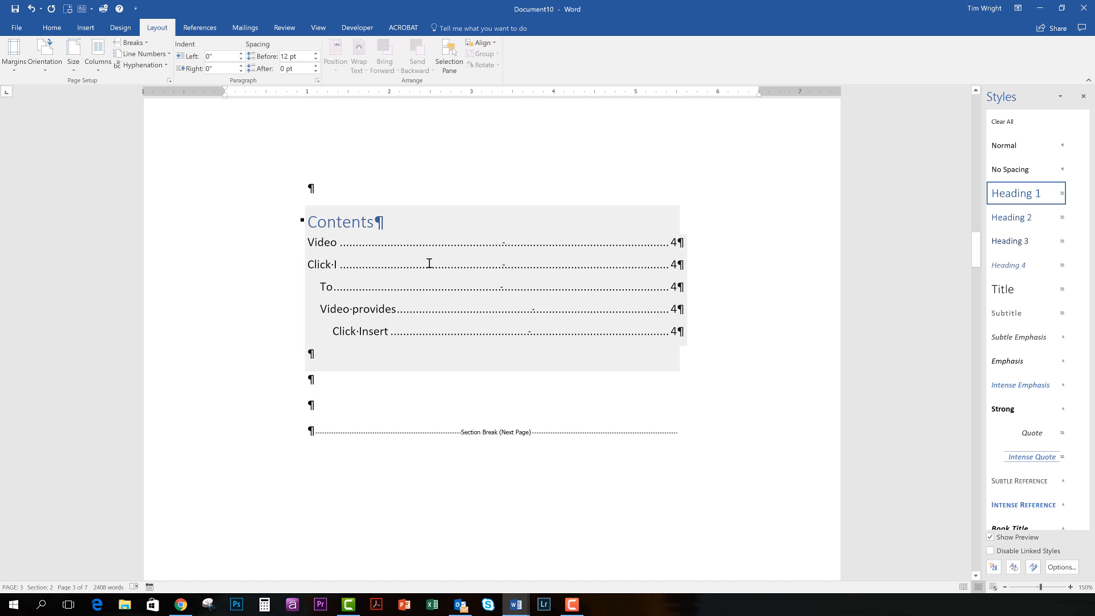
mouse_move(418, 244)
click(789, 395)
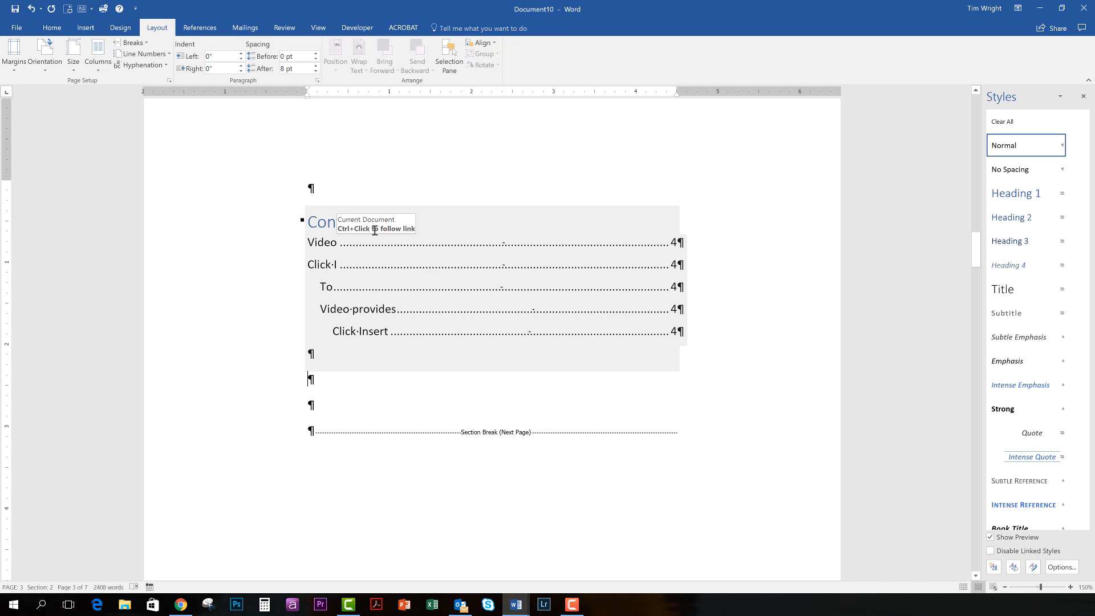
Change the contents heading to "Table of Contents" and set the first-level entries to 14 pt
click(335, 228)
text(Table)
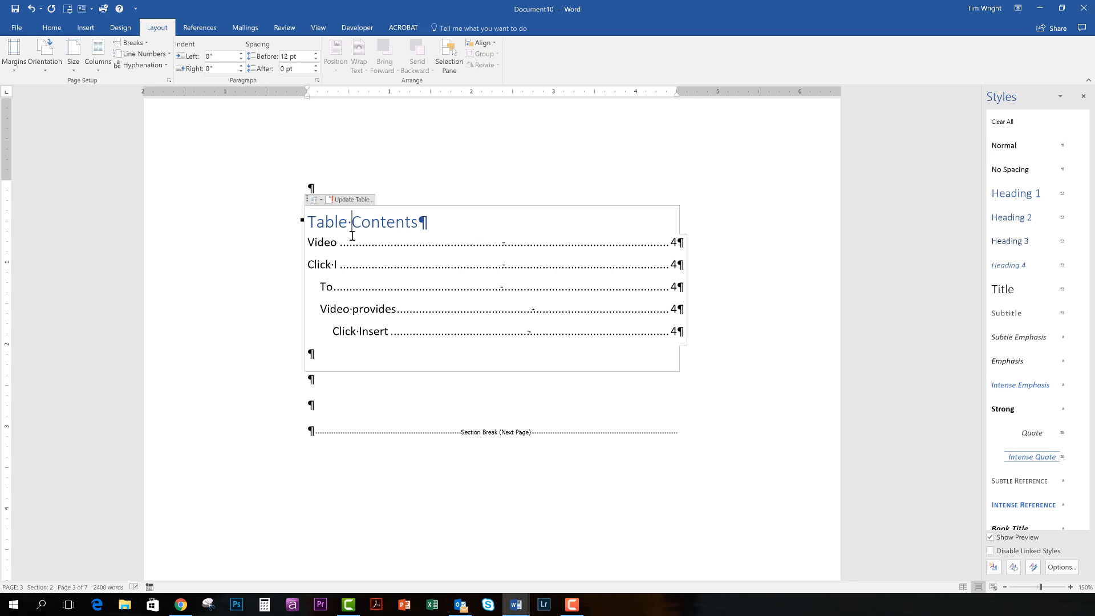
text( of)
click(751, 278)
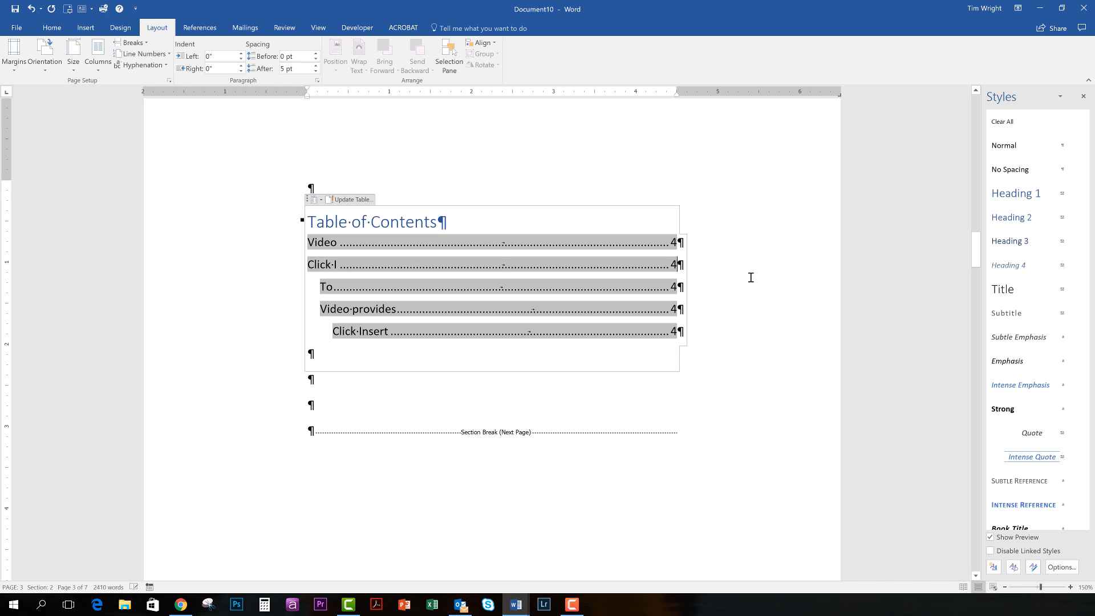
click(459, 357)
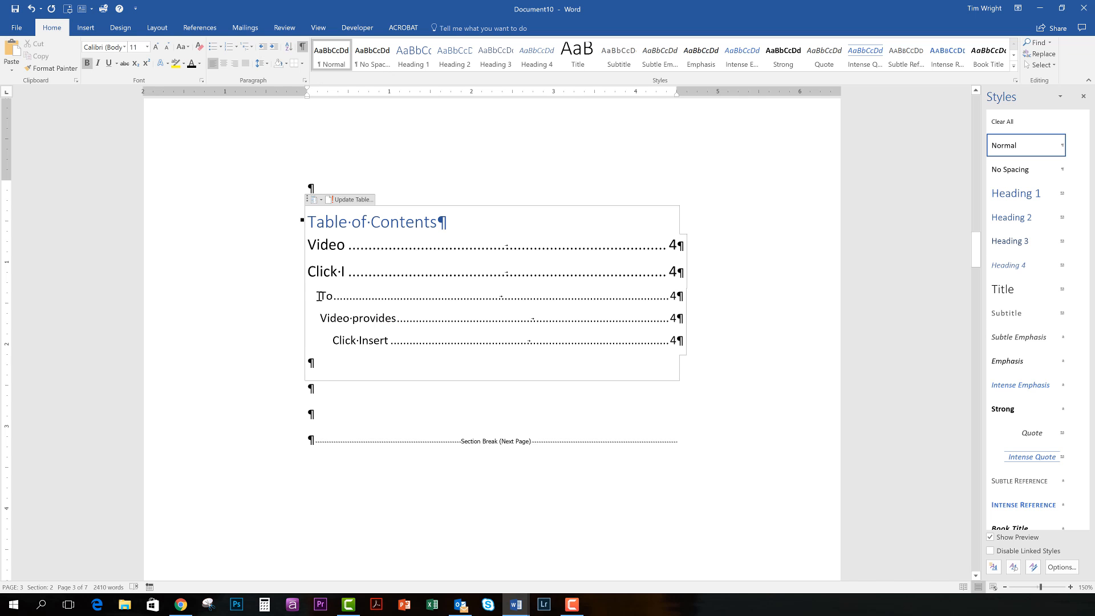
Italicize the second-level "To" entry line in the table of contents
click(323, 297)
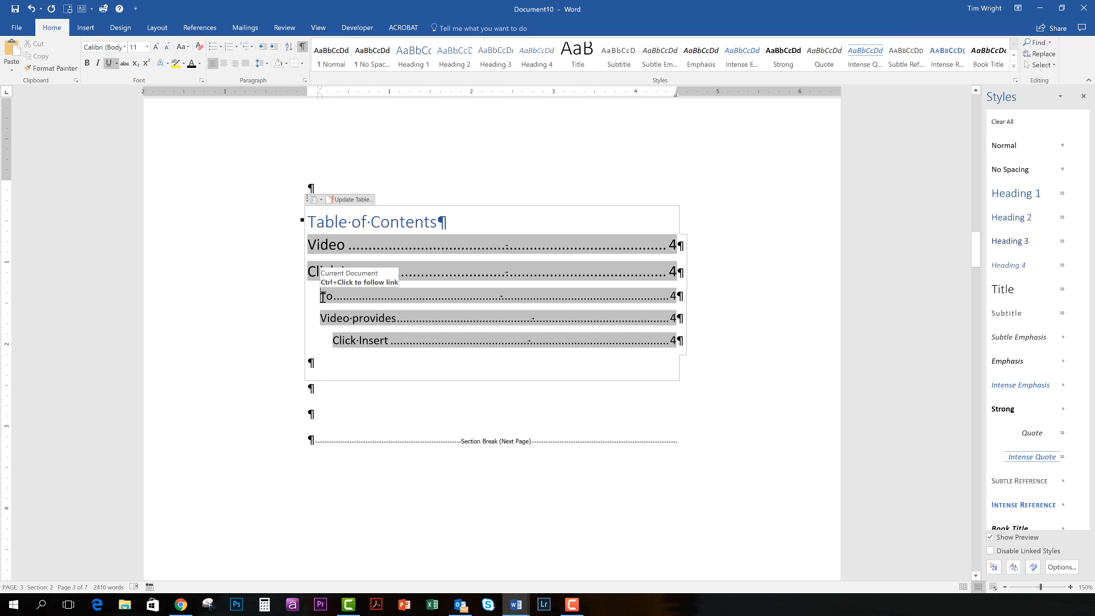
drag(322, 297, 682, 297)
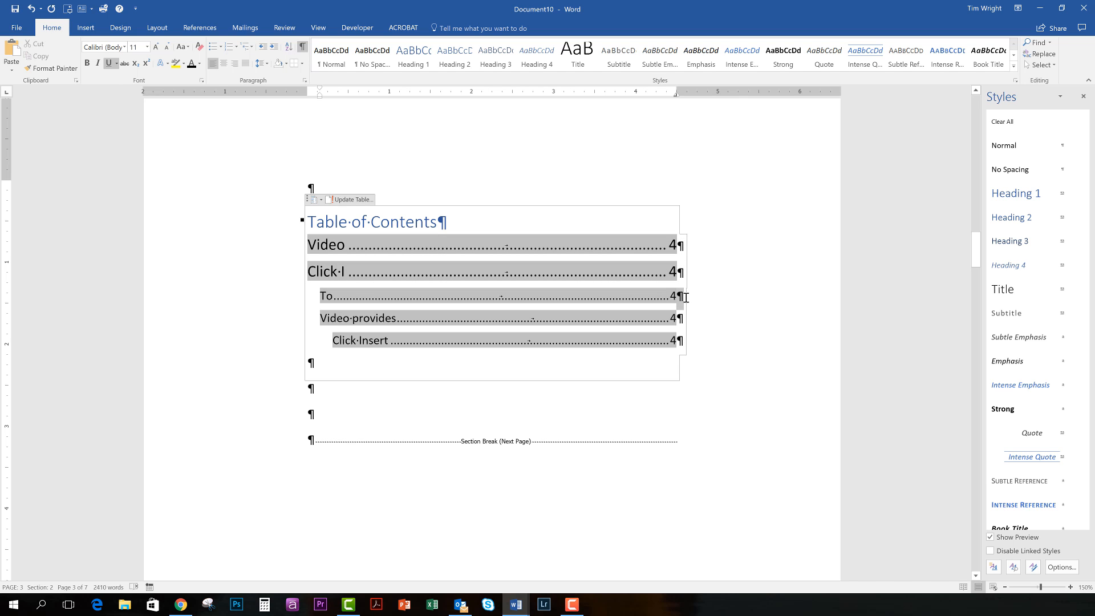
click(682, 296)
drag(321, 296, 681, 296)
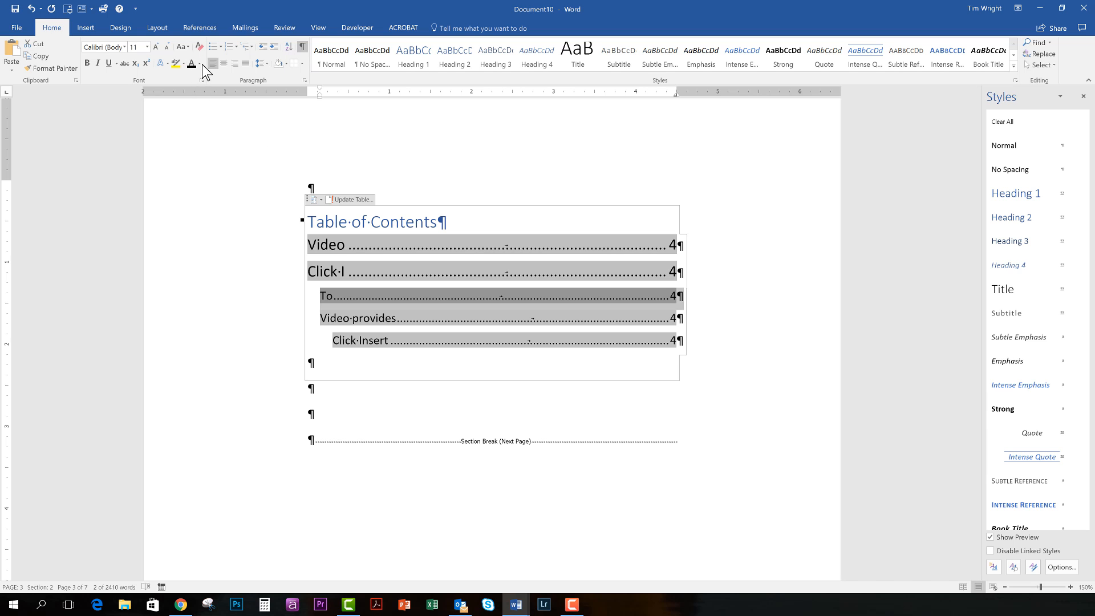
click(99, 62)
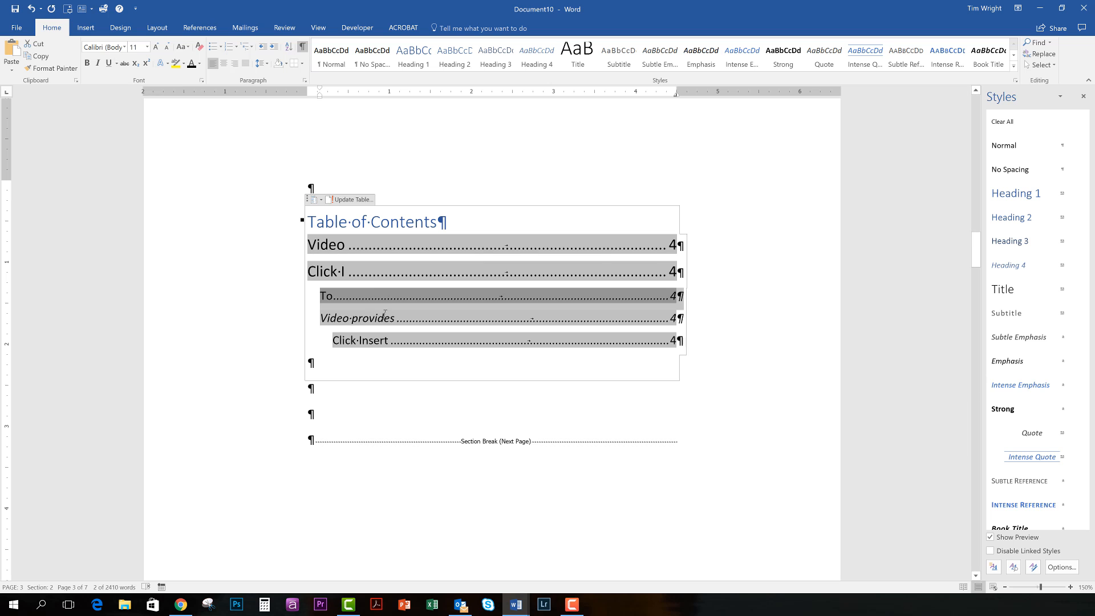
click(386, 359)
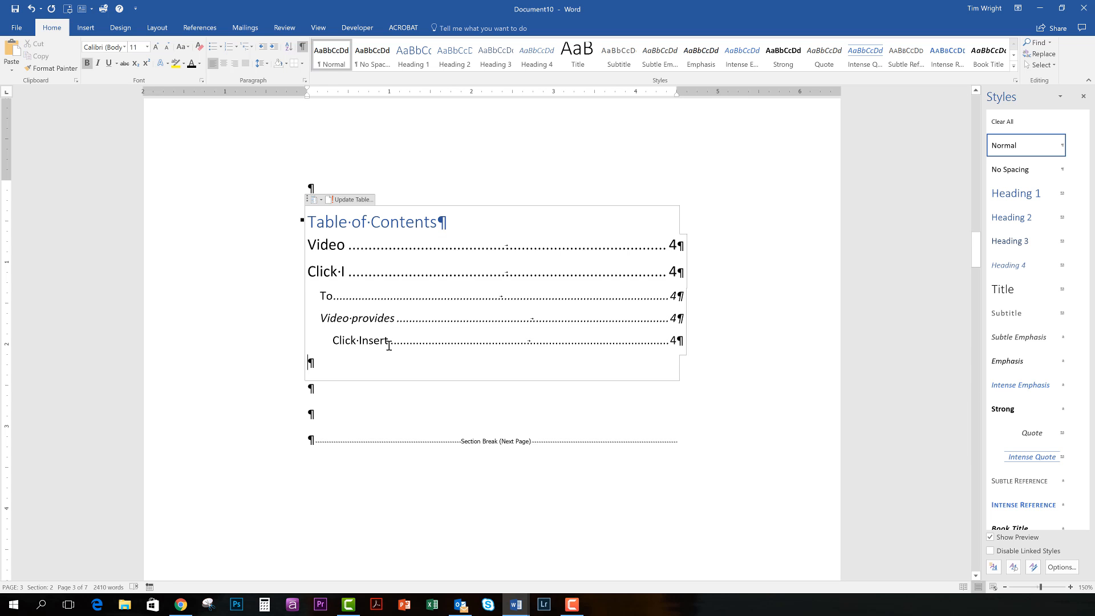
Update the entire table of contents
click(362, 200)
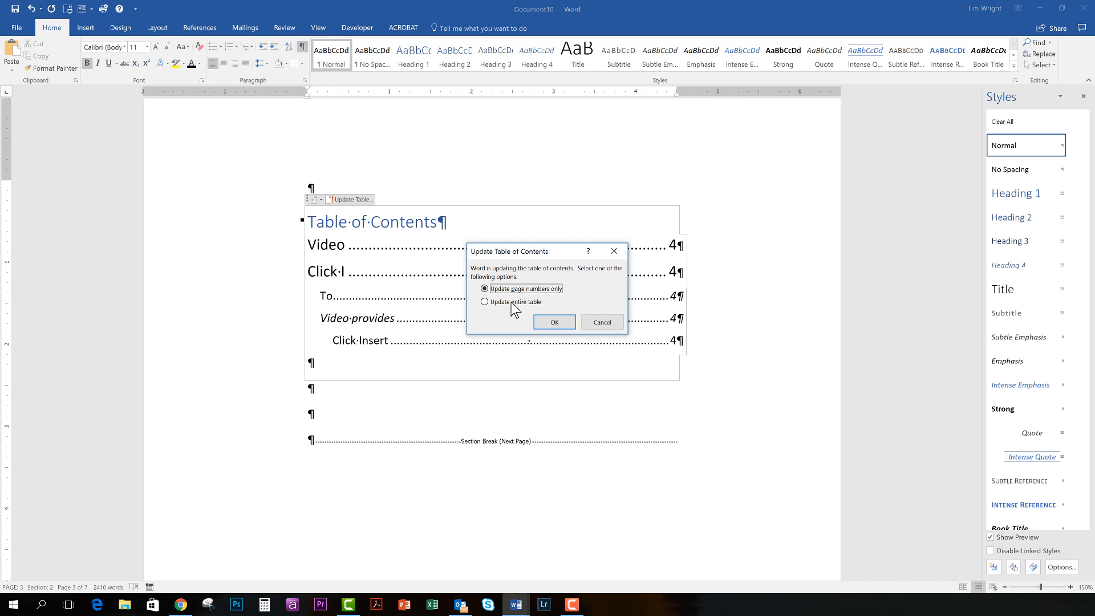
click(485, 302)
click(548, 322)
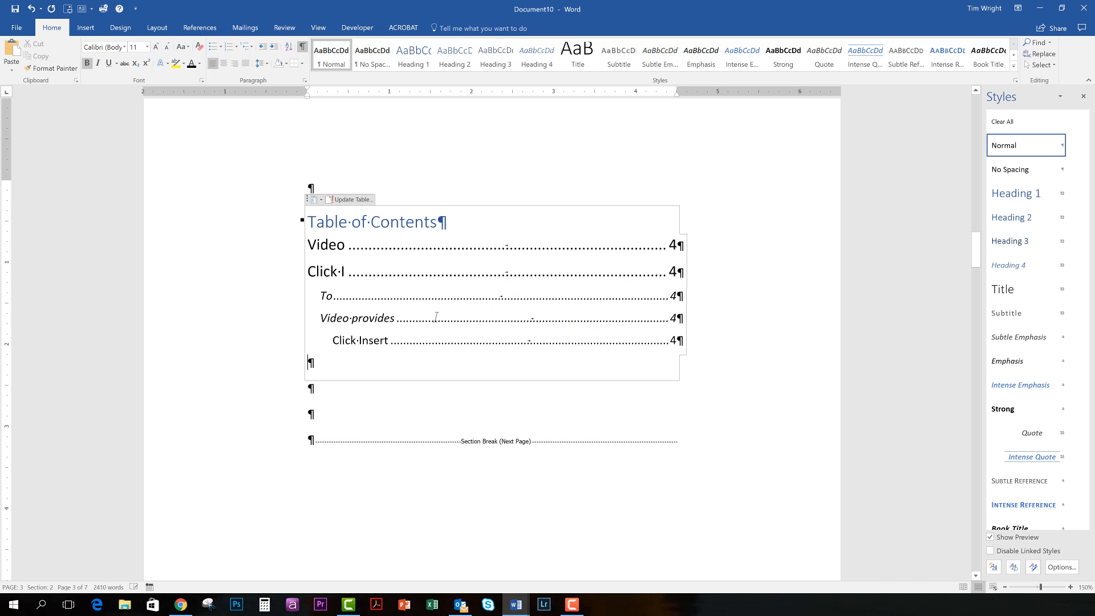
Increase the left indent of the third-level "Click Insert" entry to about 0.8 inches
click(340, 342)
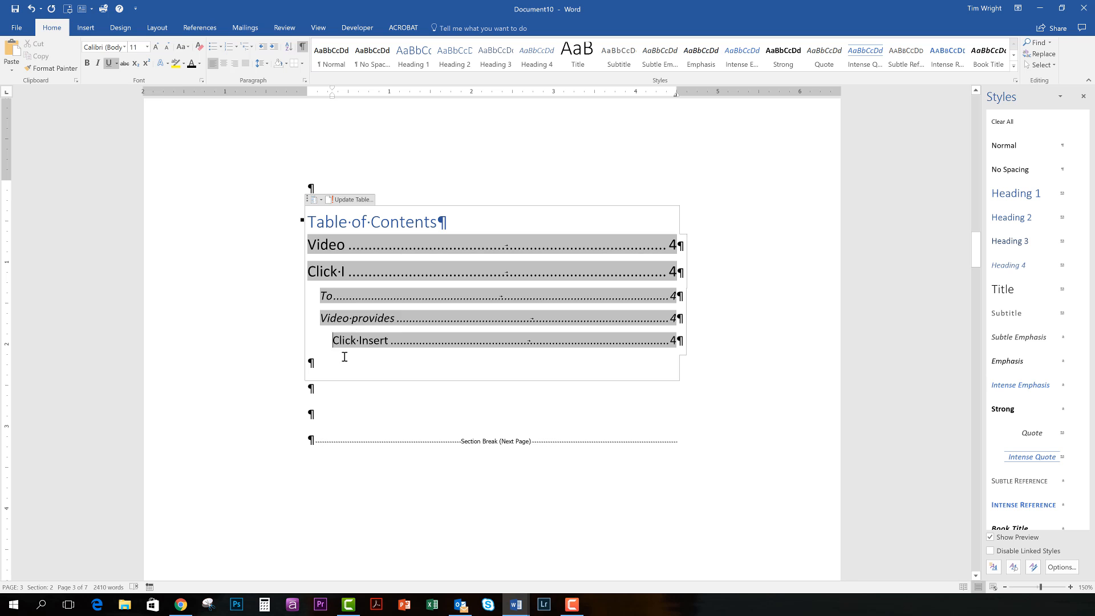
click(343, 358)
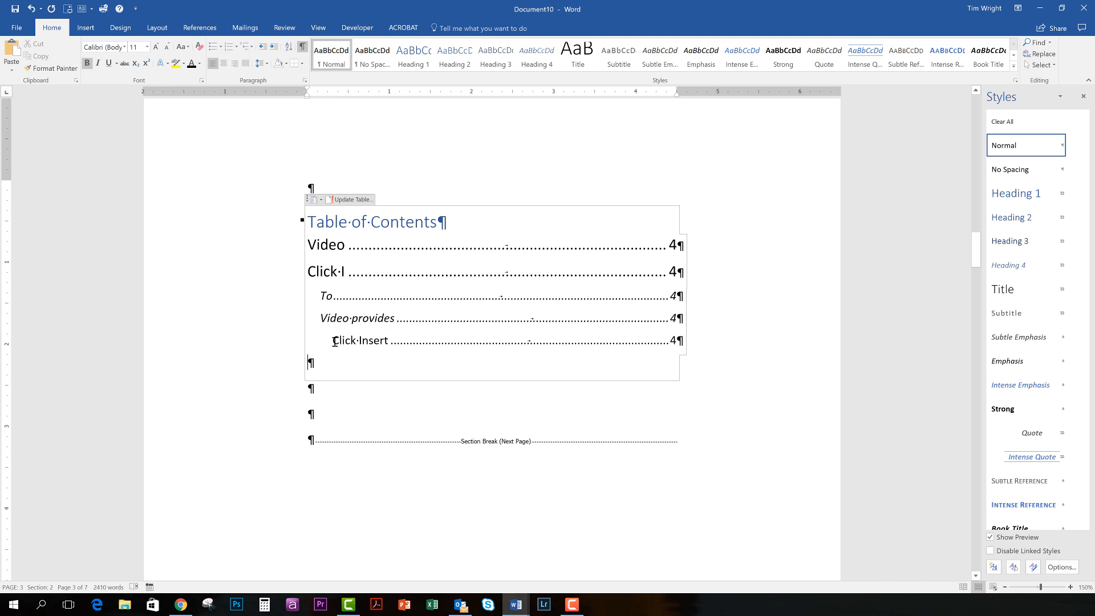
click(343, 356)
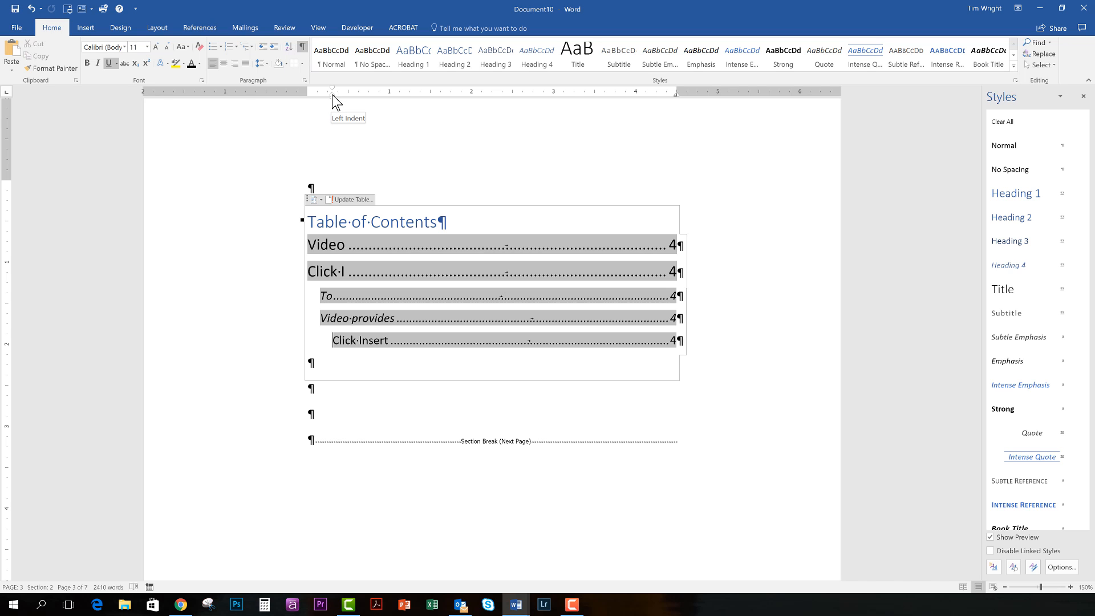
drag(332, 95, 373, 97)
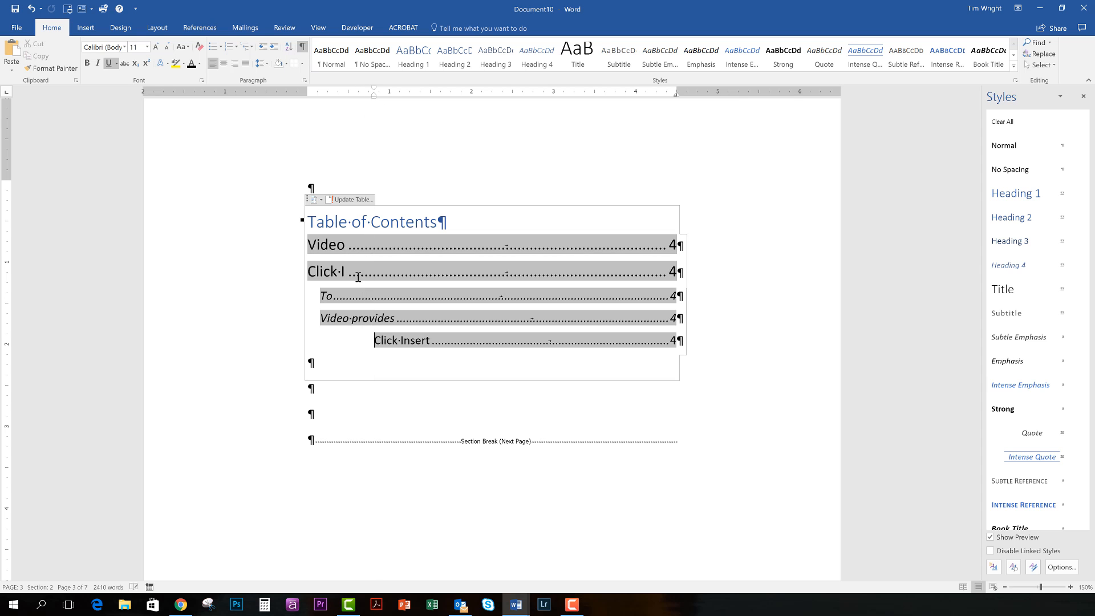
click(384, 352)
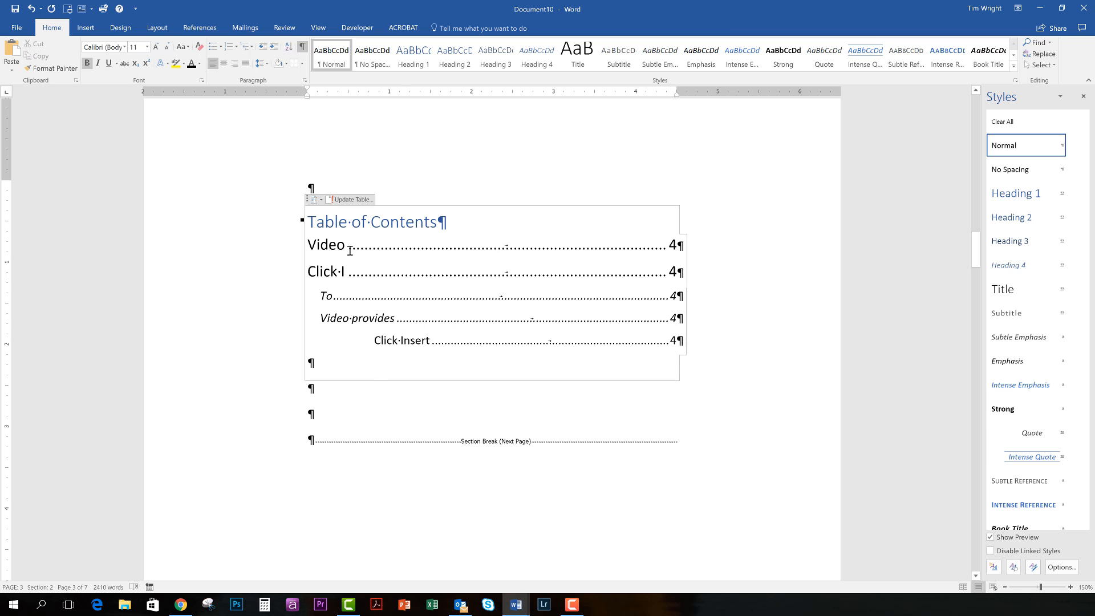
click(312, 245)
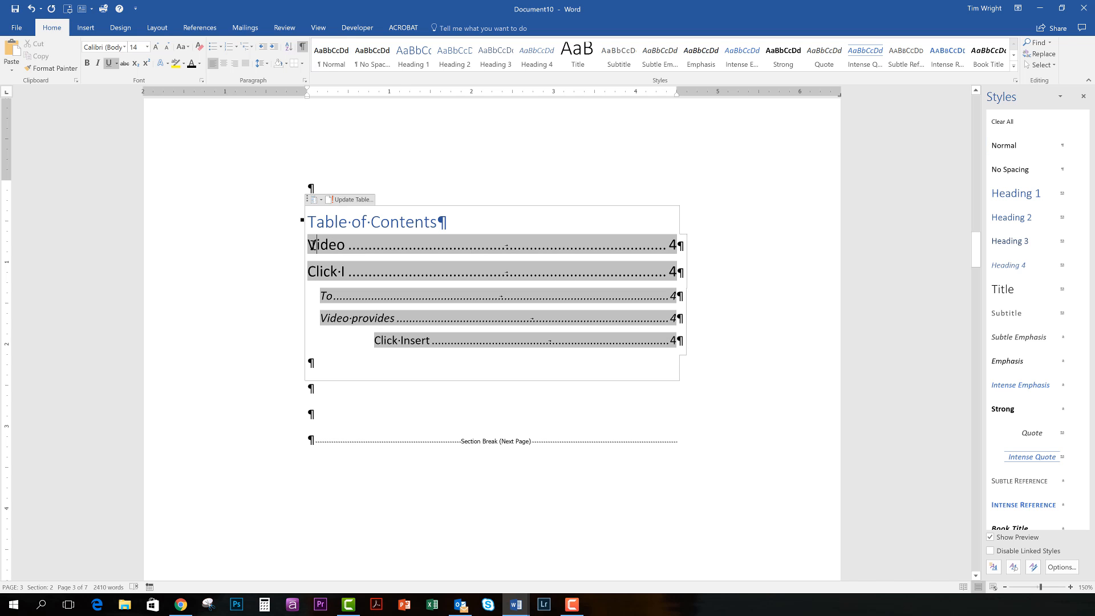
drag(312, 246, 688, 247)
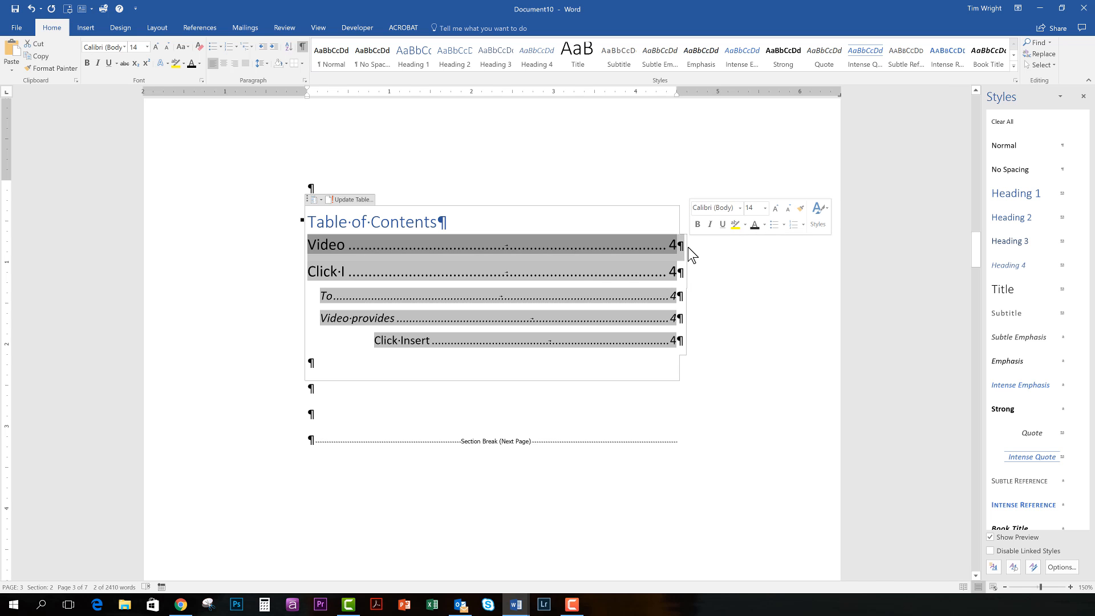
click(422, 411)
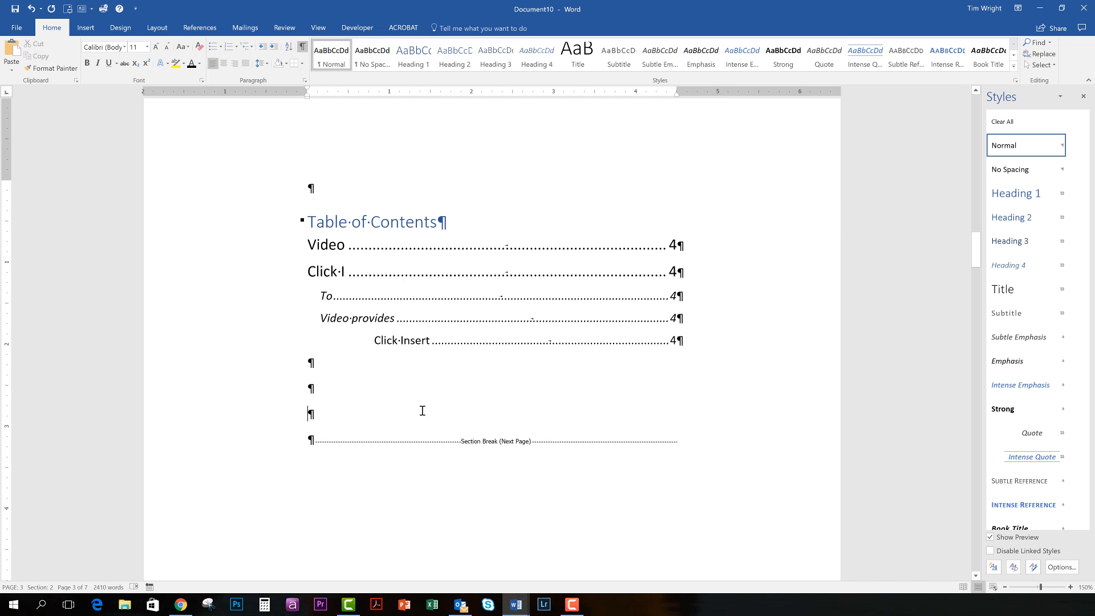
Format the "Video" heading at the start of the body text as bold, black, 14 pt text
scroll(422, 411, down, 3)
scroll(400, 419, down, 20)
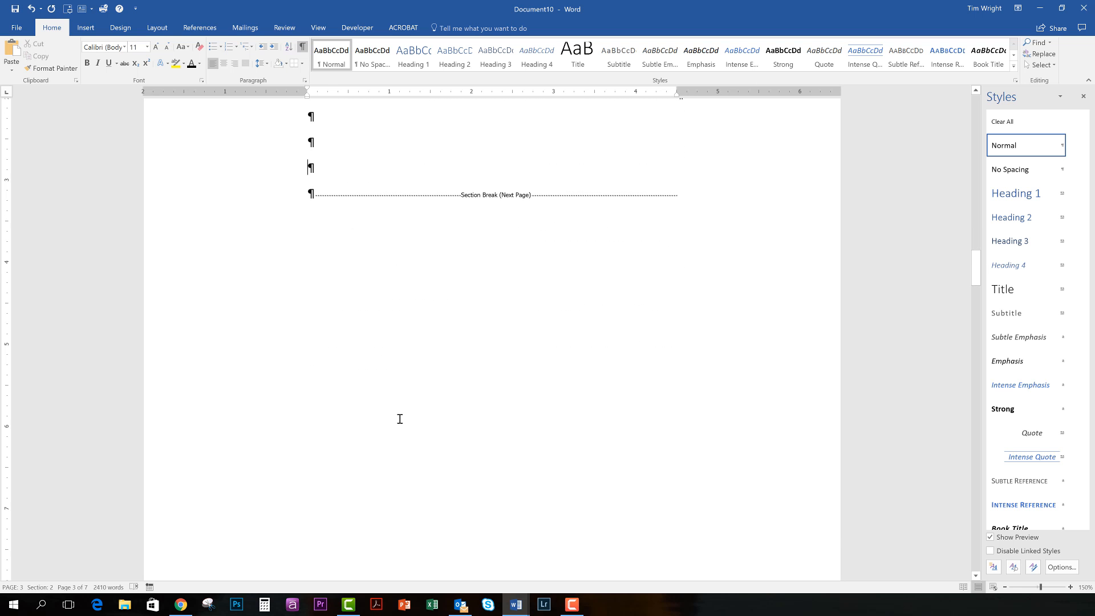
scroll(386, 421, down, 1)
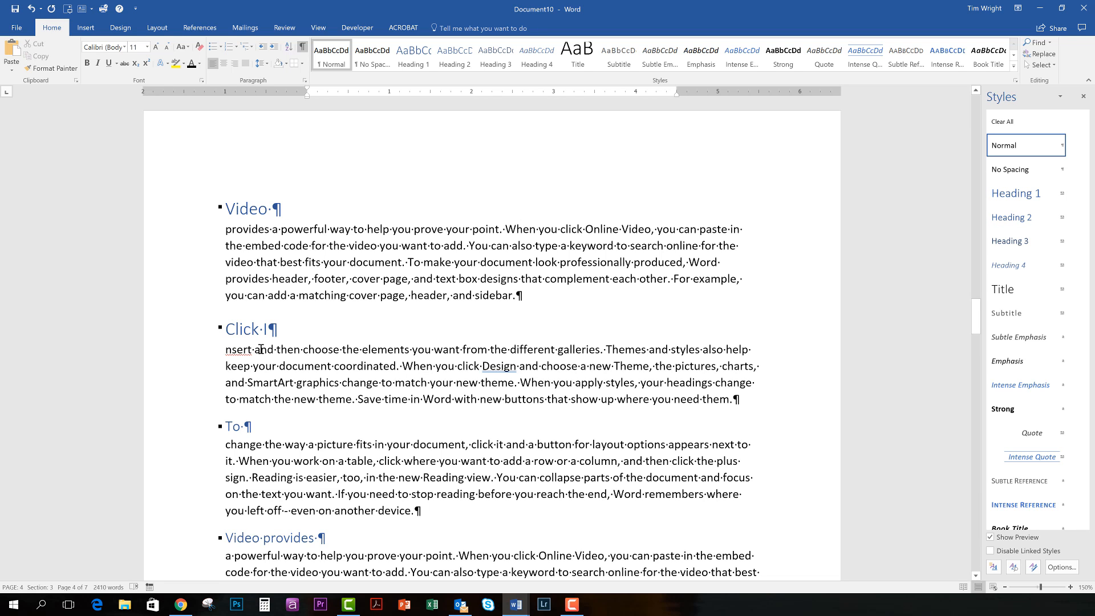
click(247, 209)
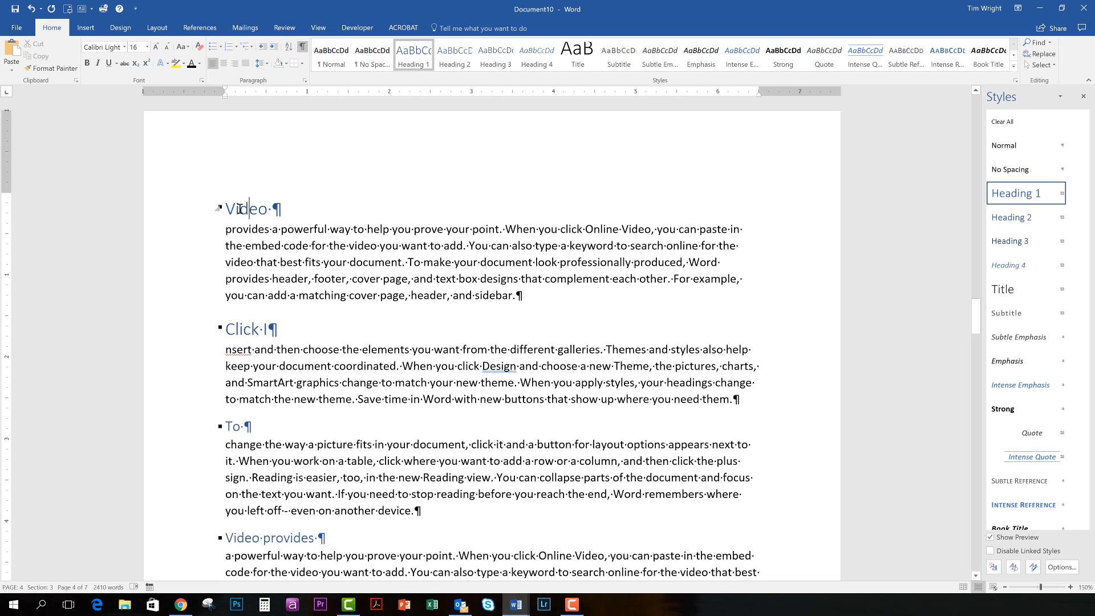
drag(229, 209, 283, 215)
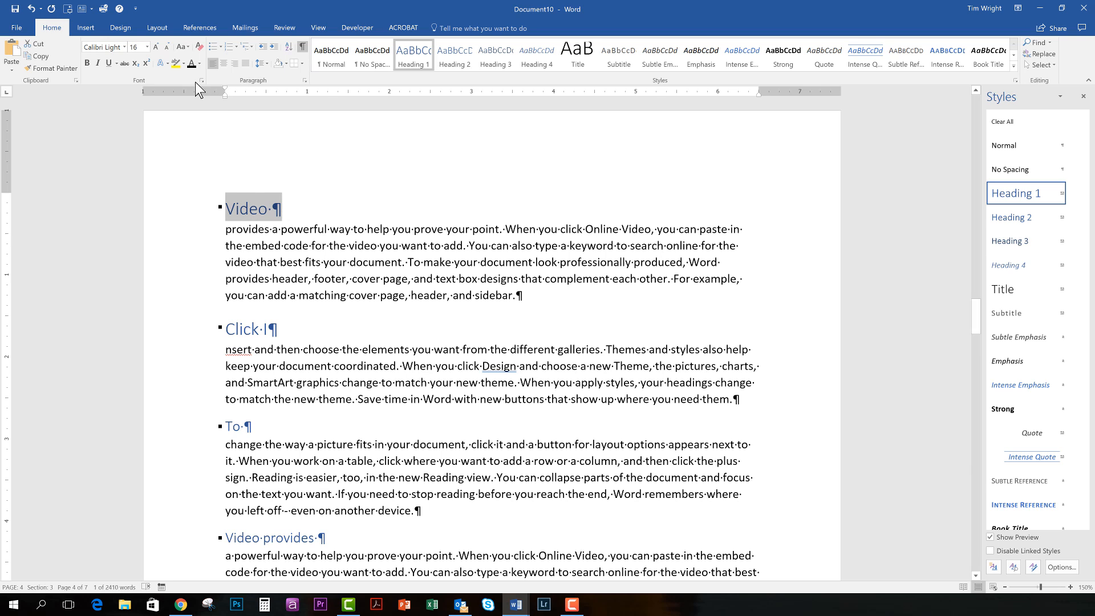
click(88, 63)
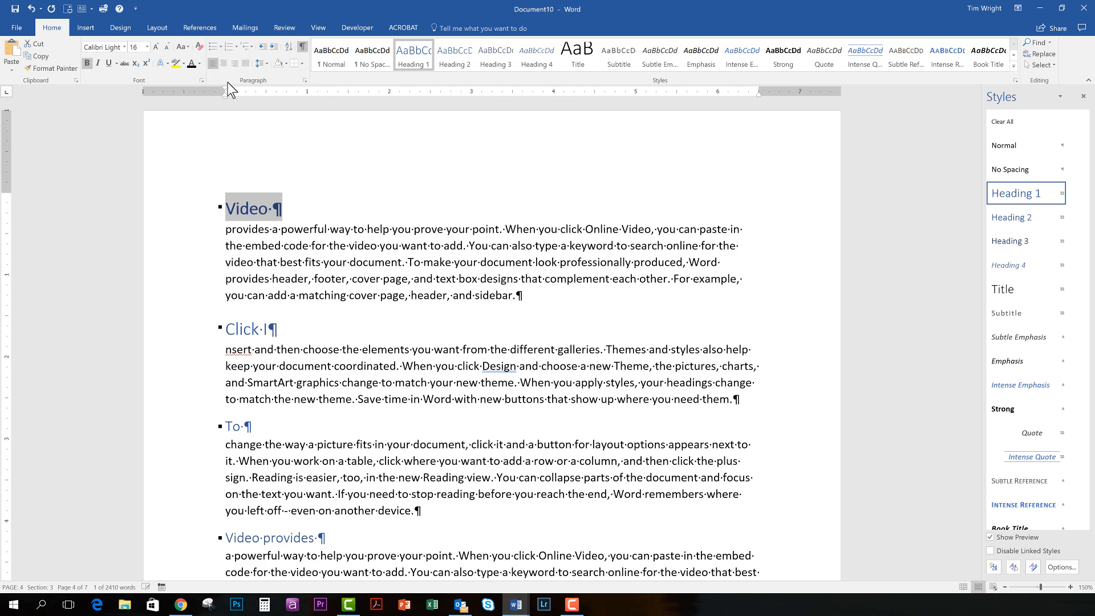
click(166, 47)
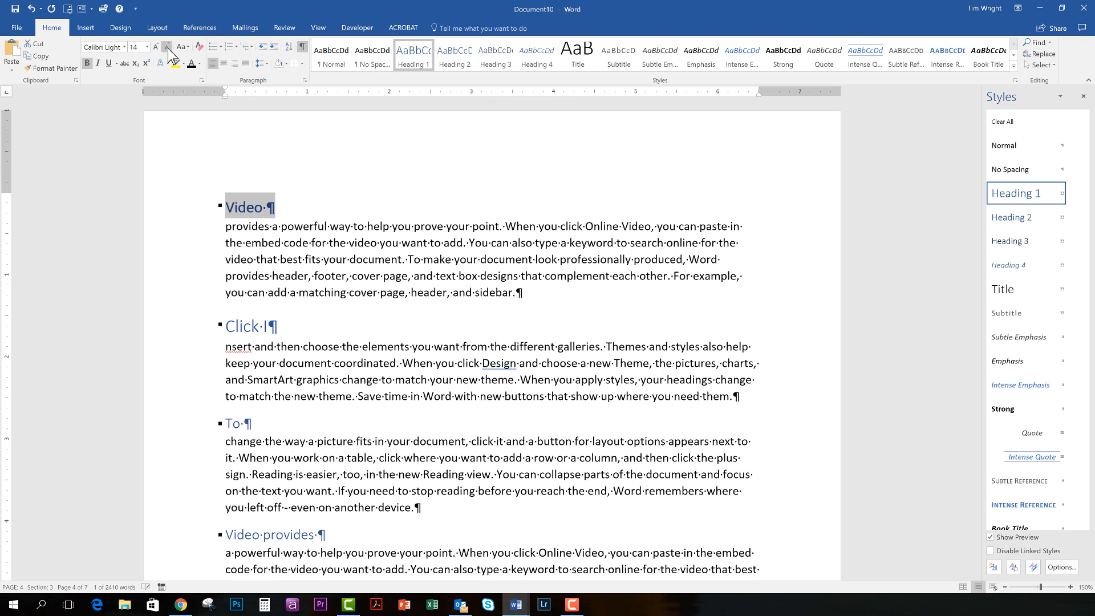
click(166, 47)
click(199, 63)
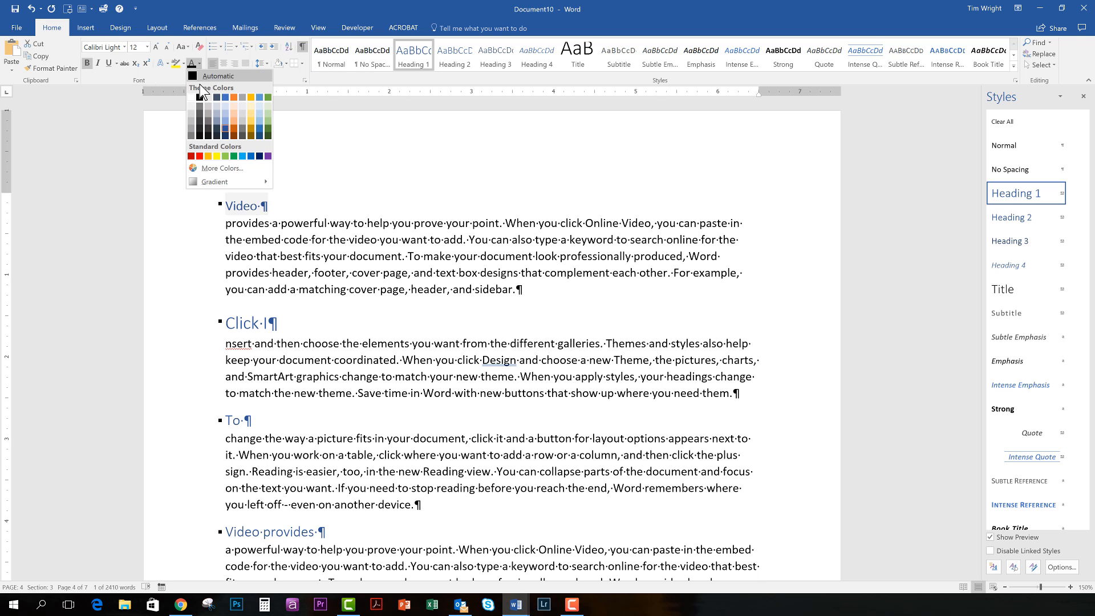
click(200, 97)
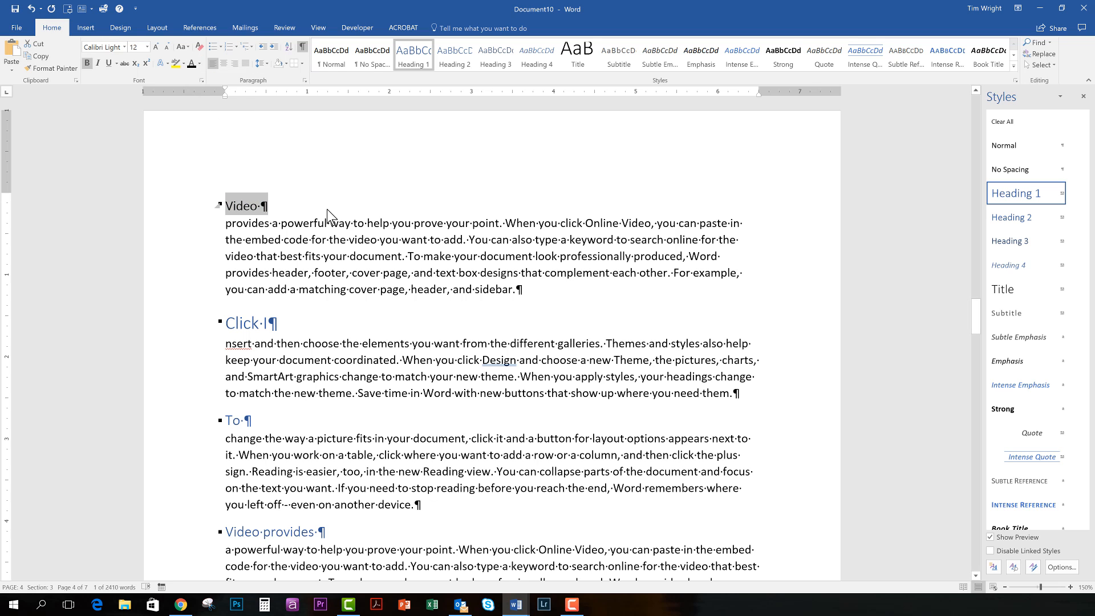
click(156, 48)
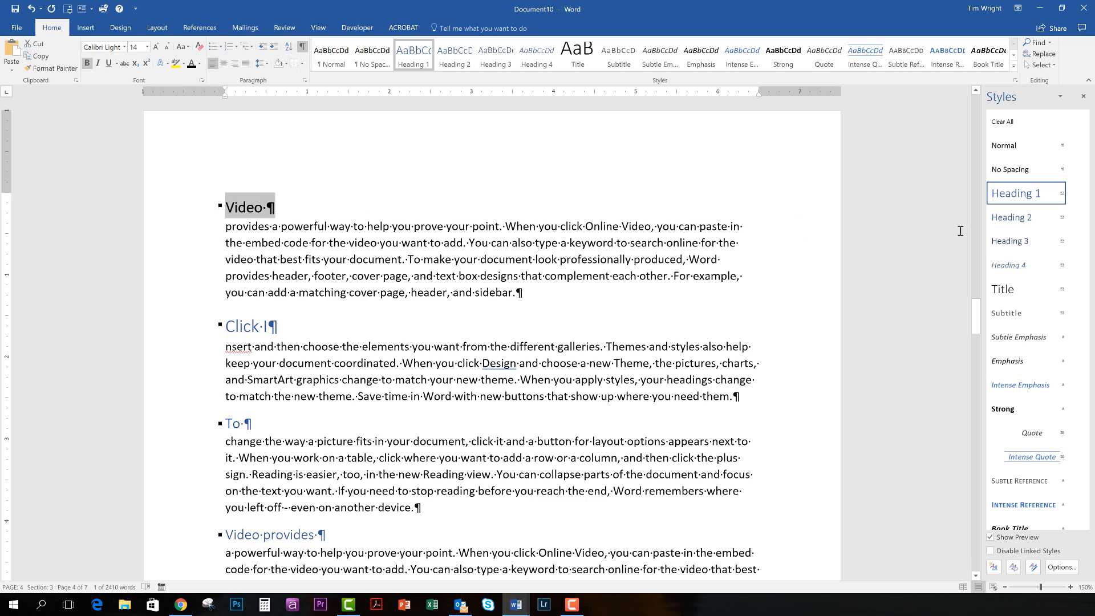
Update the Heading 1 style to match the formatting of the selected "Video" heading
click(1073, 195)
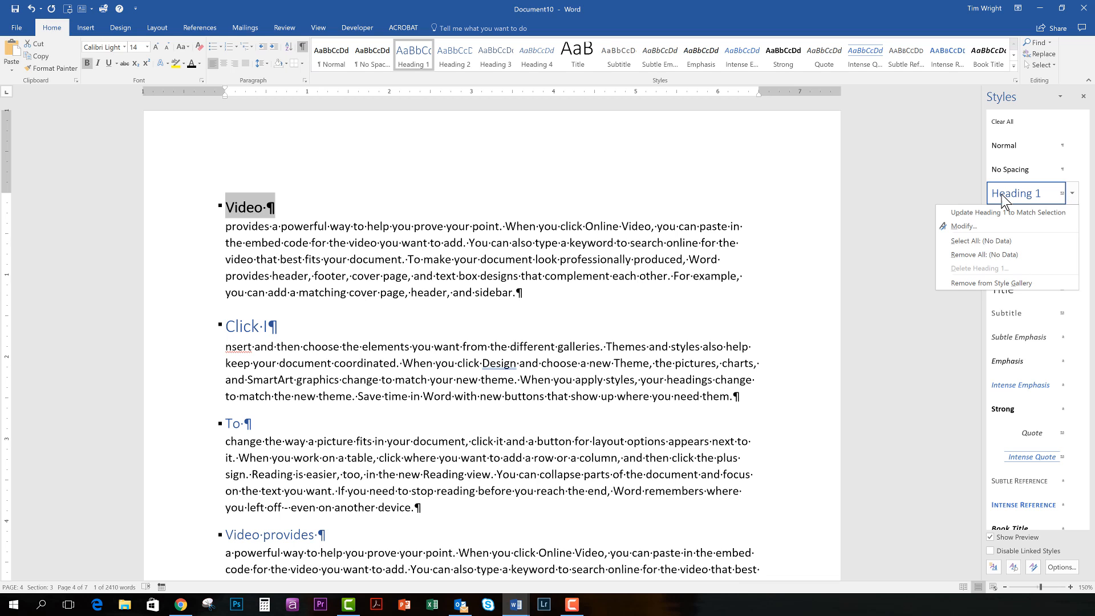
click(977, 212)
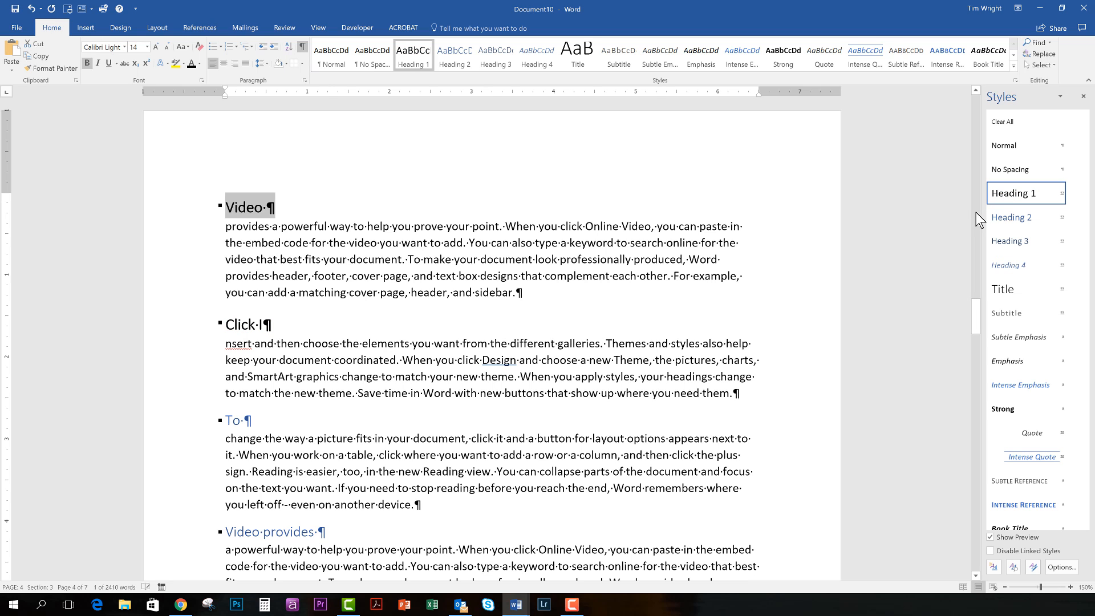
mouse_move(1035, 196)
Format the "To" heading in the body text as black, italic, 11 pt text
scroll(232, 396, down, 2)
click(234, 340)
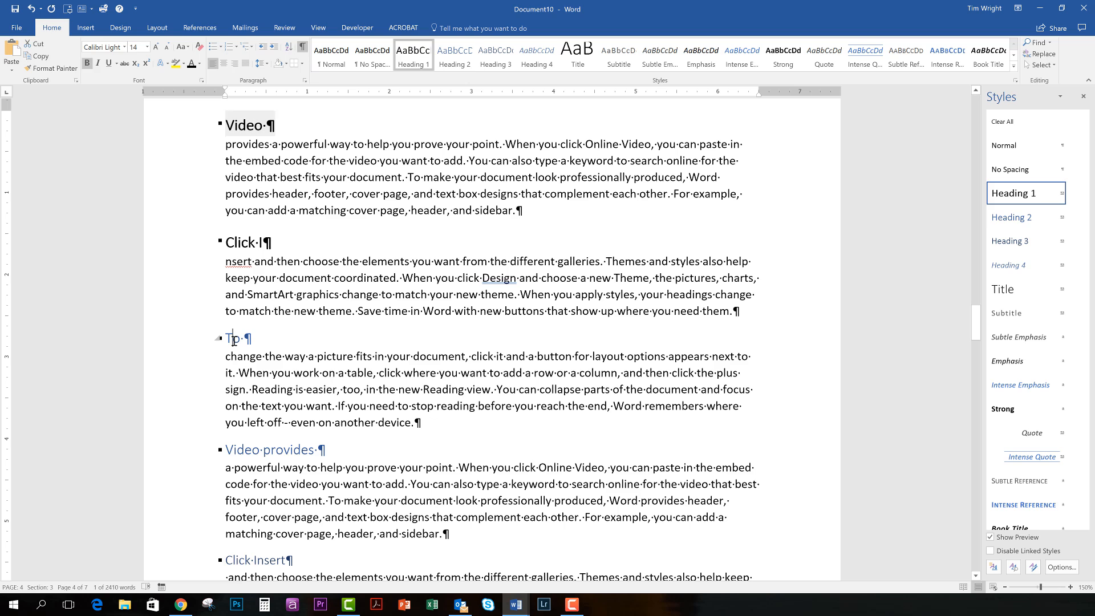
double_click(234, 341)
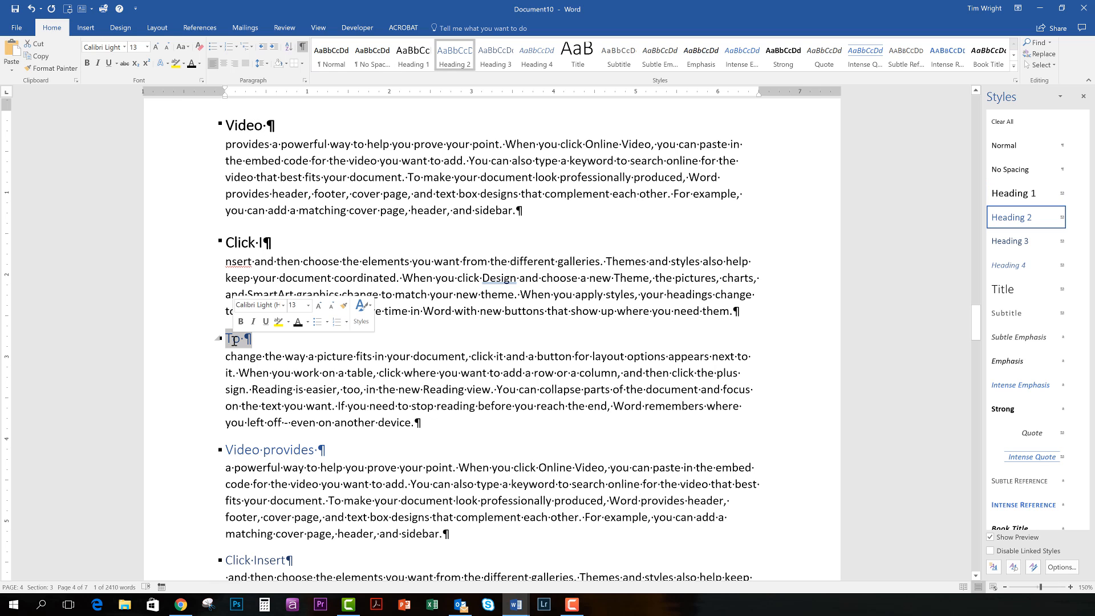
click(297, 322)
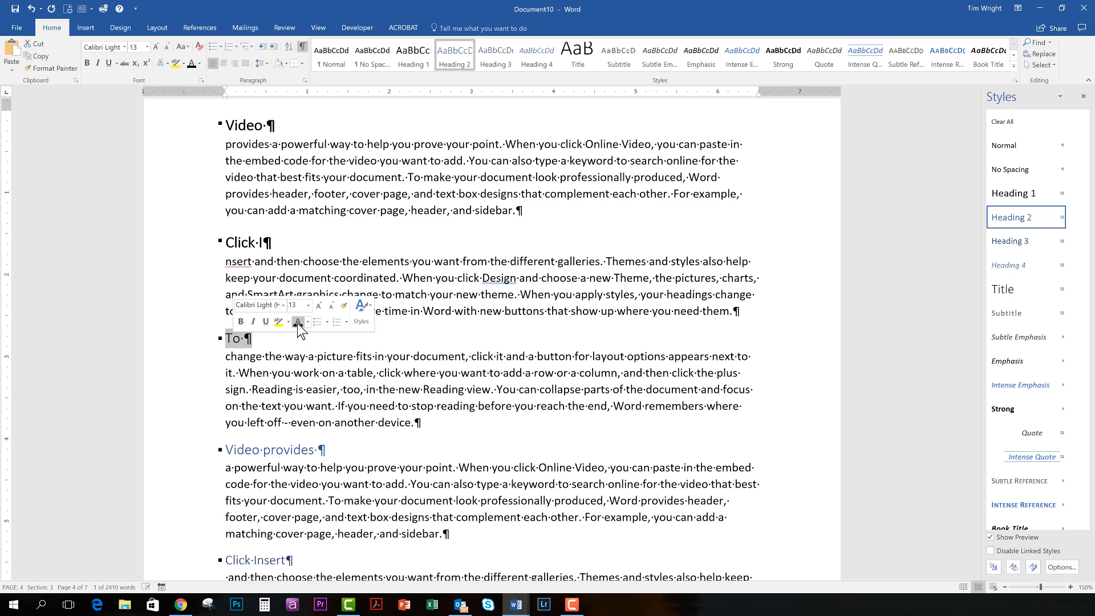
click(331, 307)
click(331, 307)
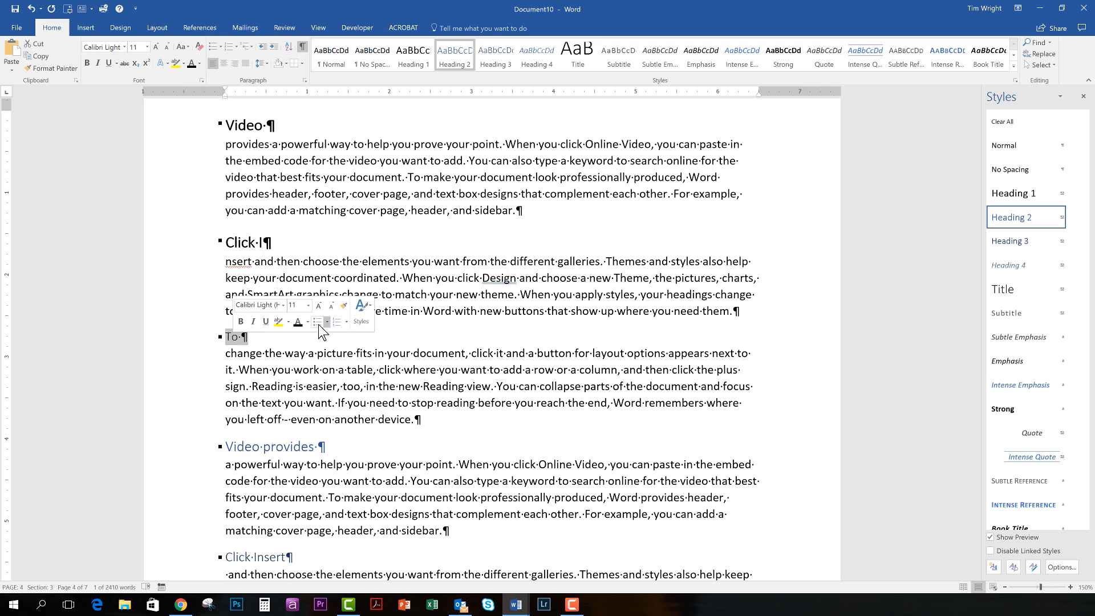
click(254, 321)
Update the Heading 2 style to match the selected "To" heading, and deselect the text
click(1072, 218)
click(1016, 237)
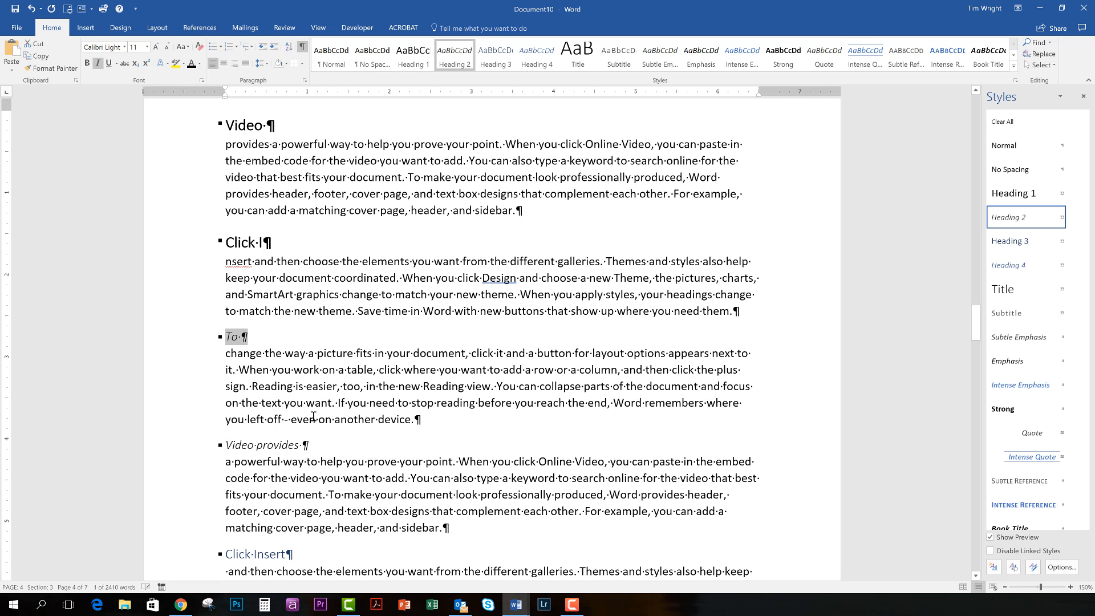
click(457, 335)
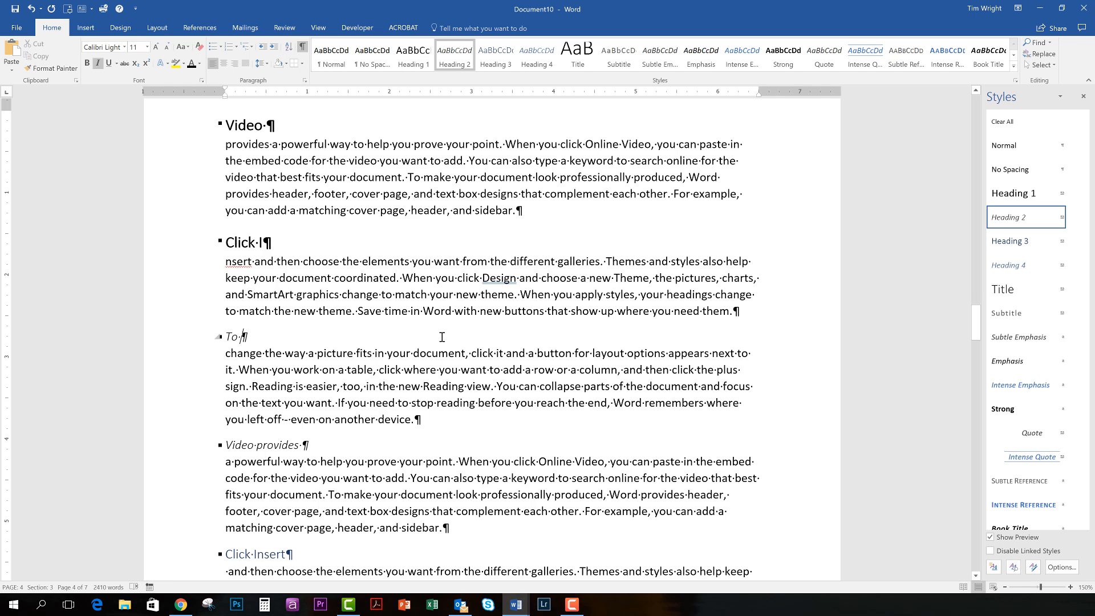
Compare the table of contents title and entries with the restyled headings in the body text
scroll(402, 392, up, 10)
scroll(402, 371, up, 4)
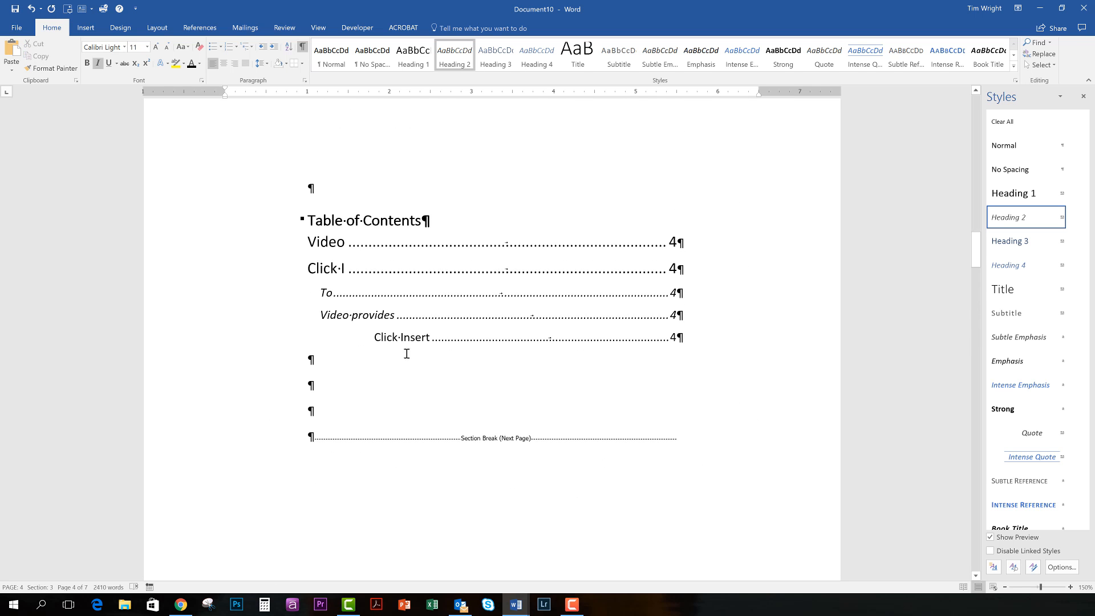
click(405, 354)
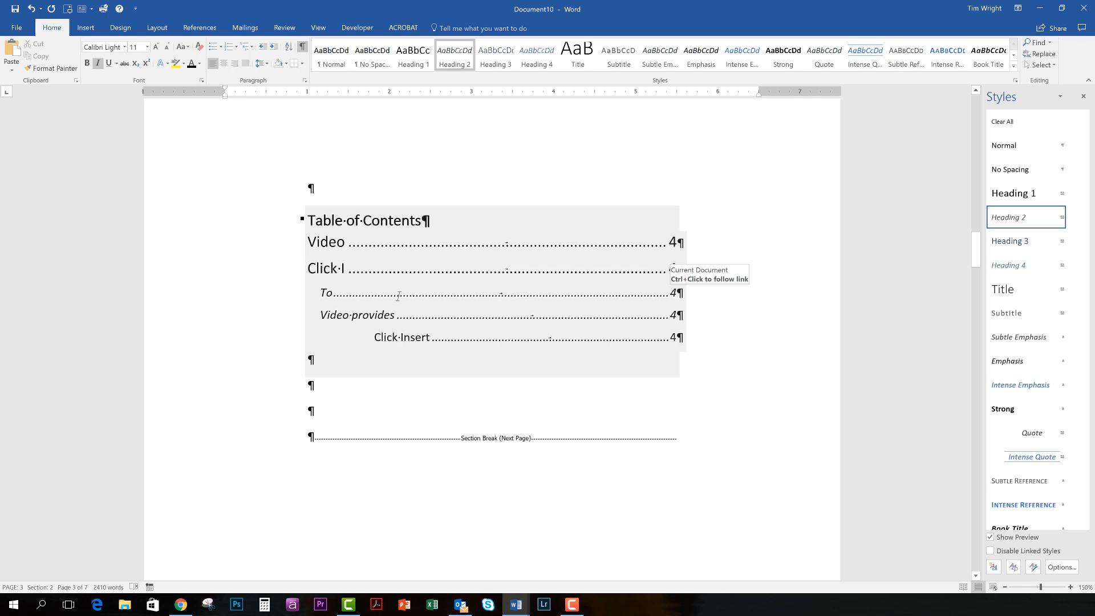
scroll(376, 457, down, 8)
scroll(355, 462, down, 4)
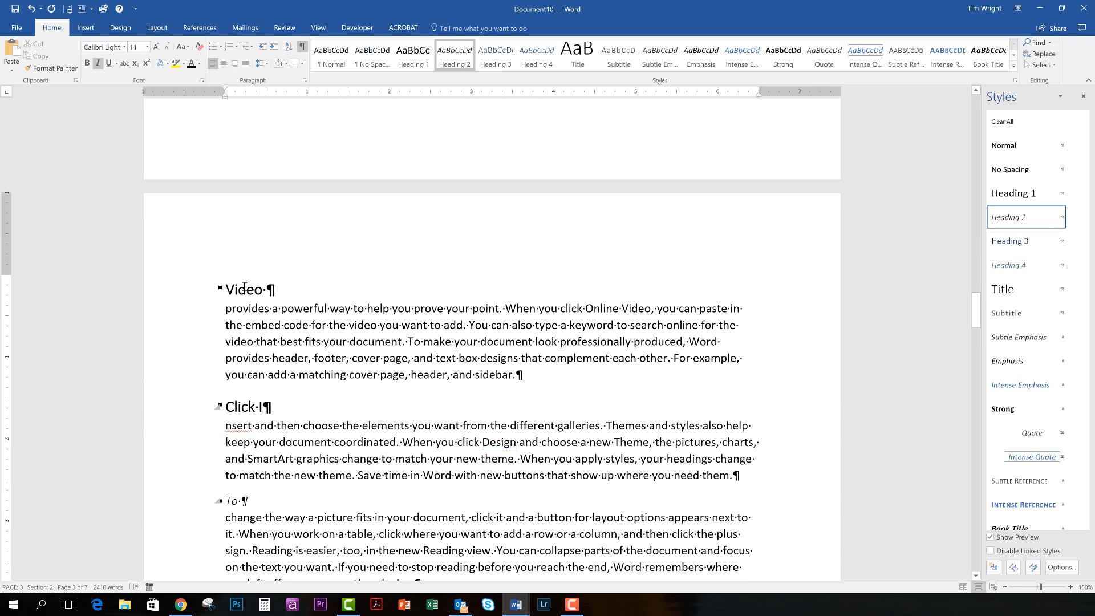
scroll(260, 399, down, 2)
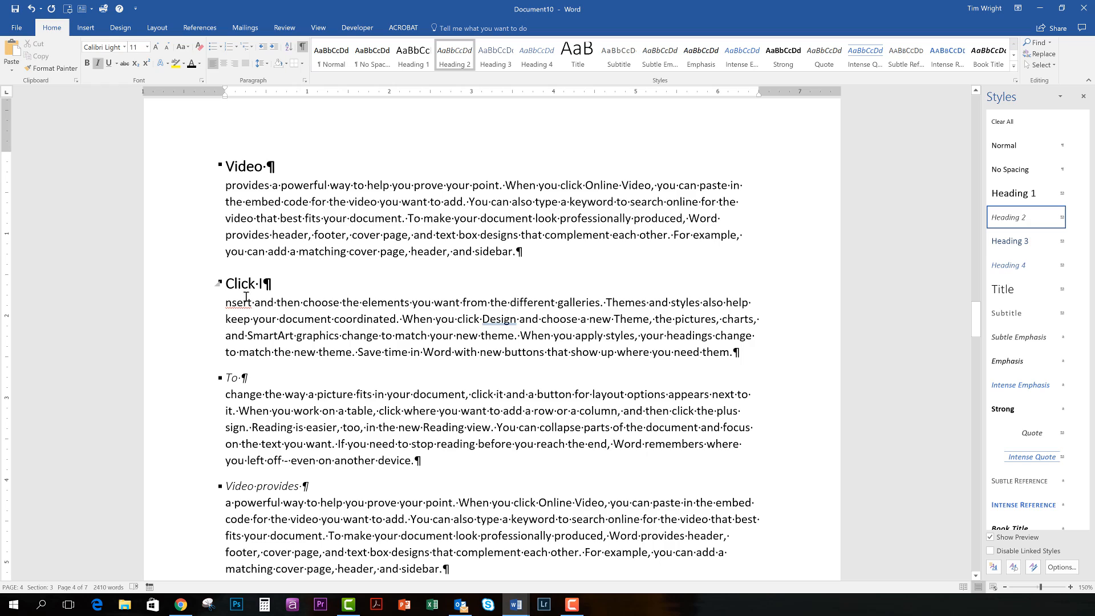
scroll(280, 505, down, 4)
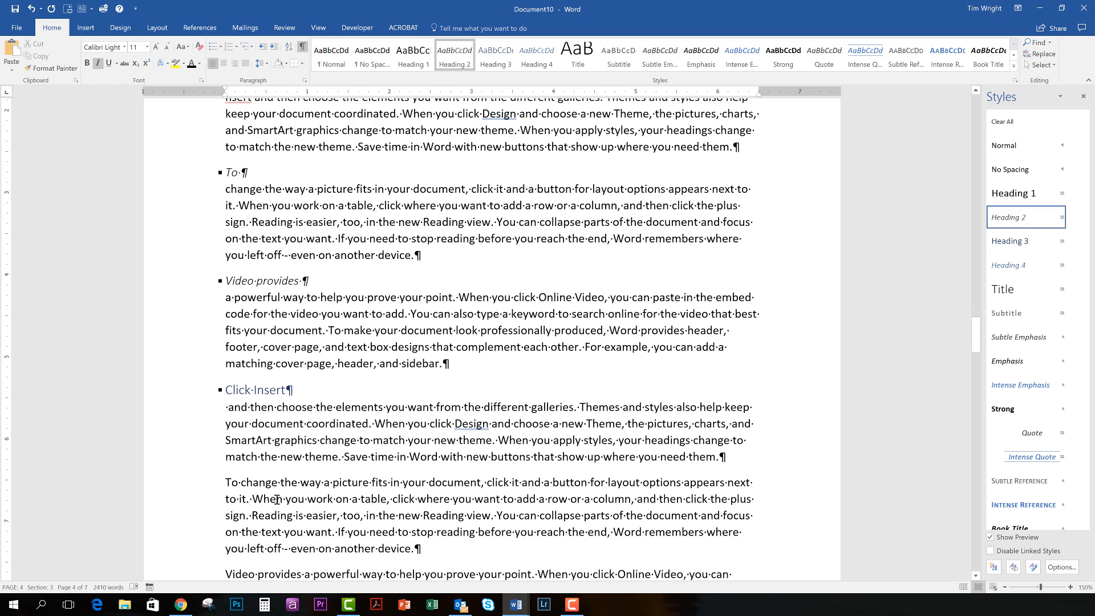
scroll(274, 496, up, 8)
scroll(264, 474, up, 15)
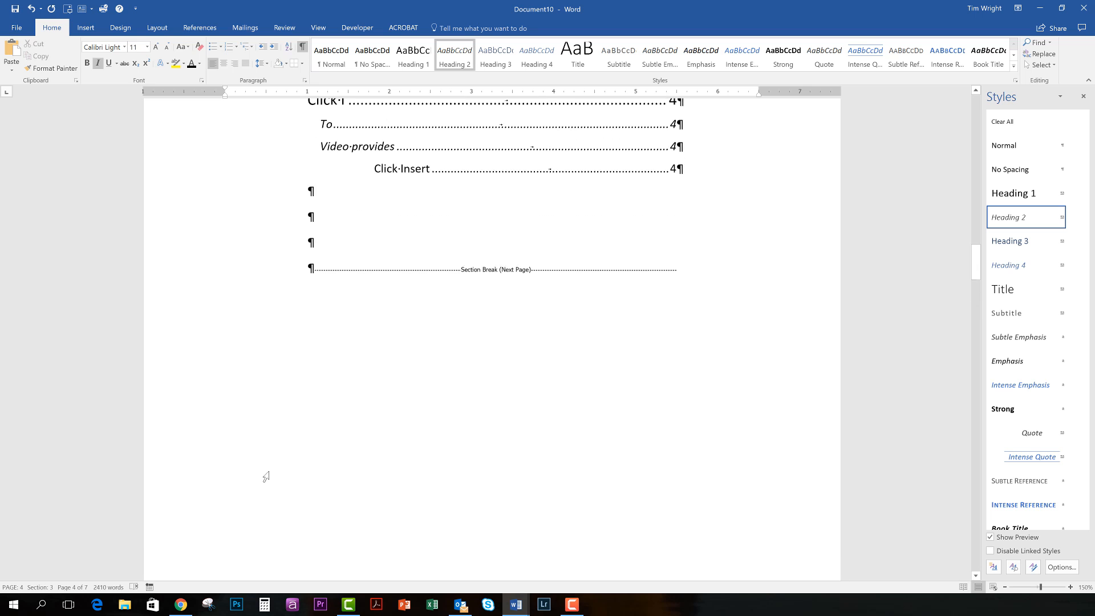
click(381, 345)
click(449, 428)
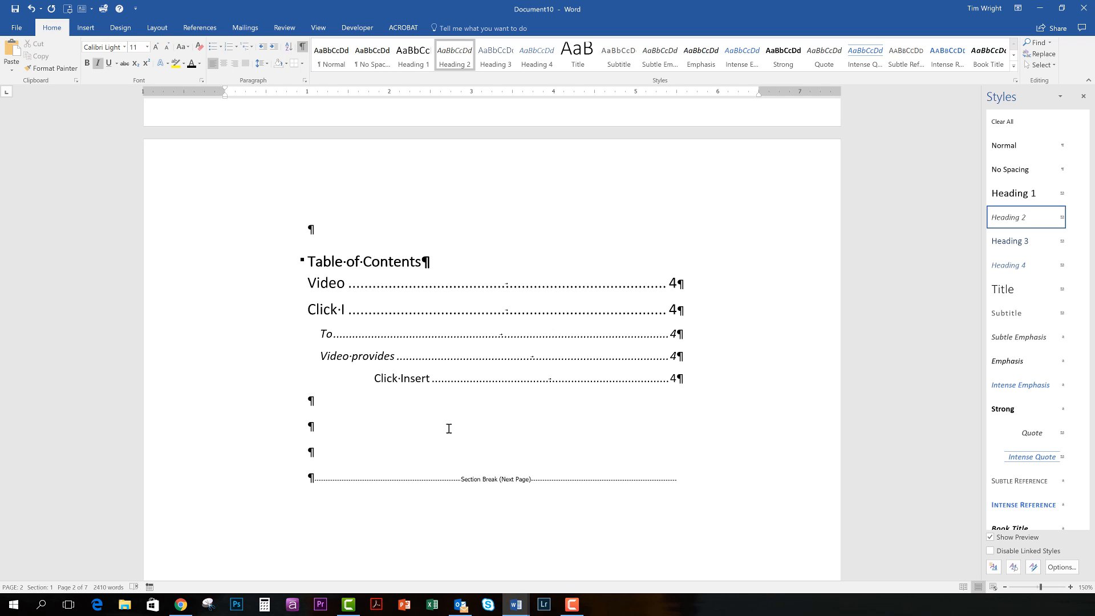
scroll(449, 429, down, 15)
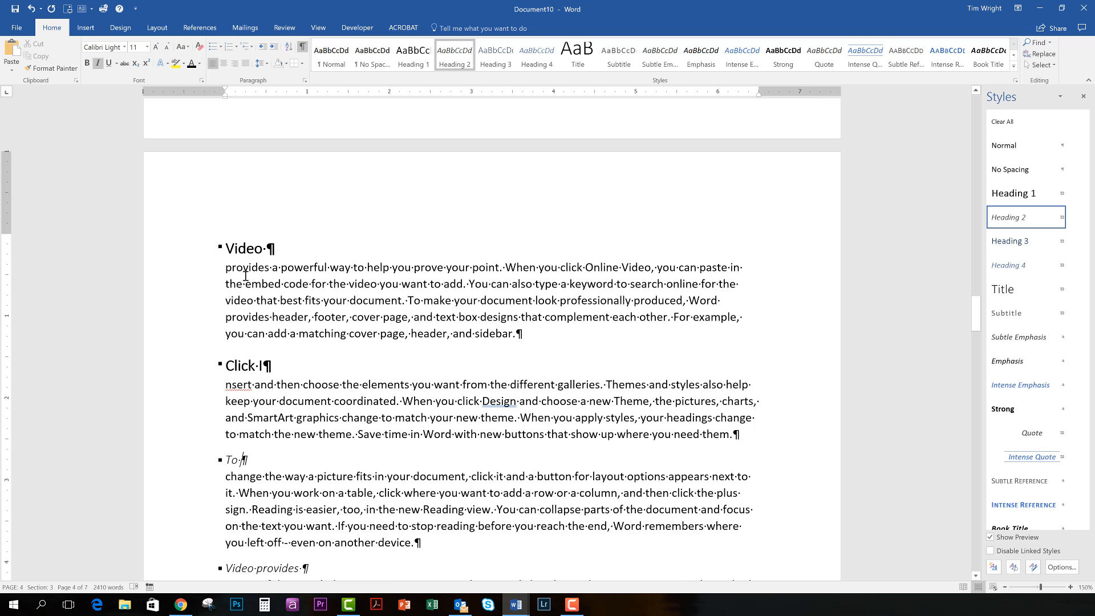
scroll(396, 439, up, 10)
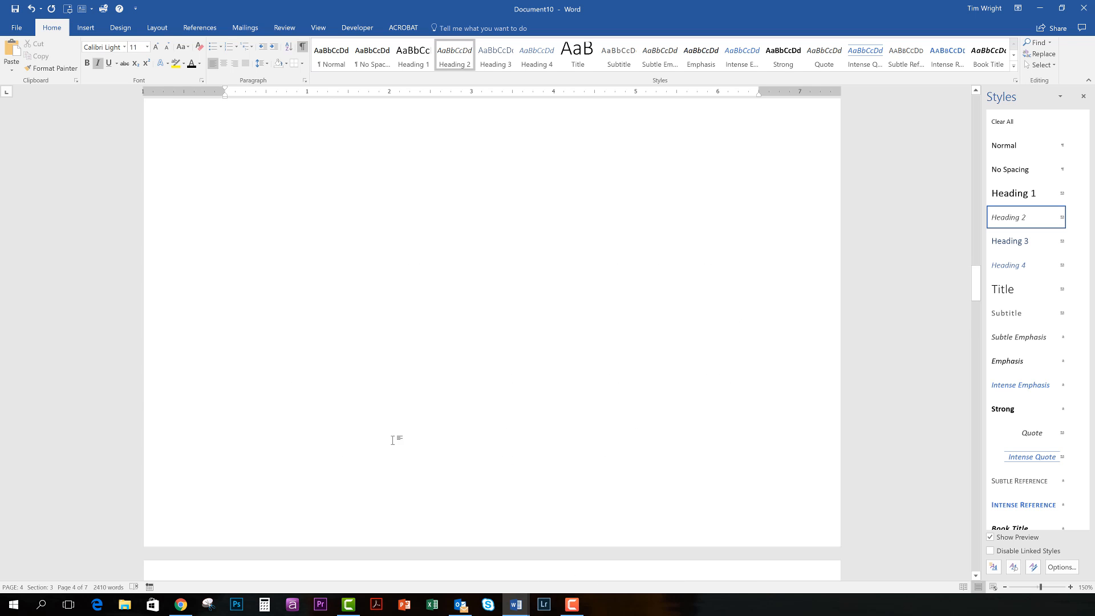